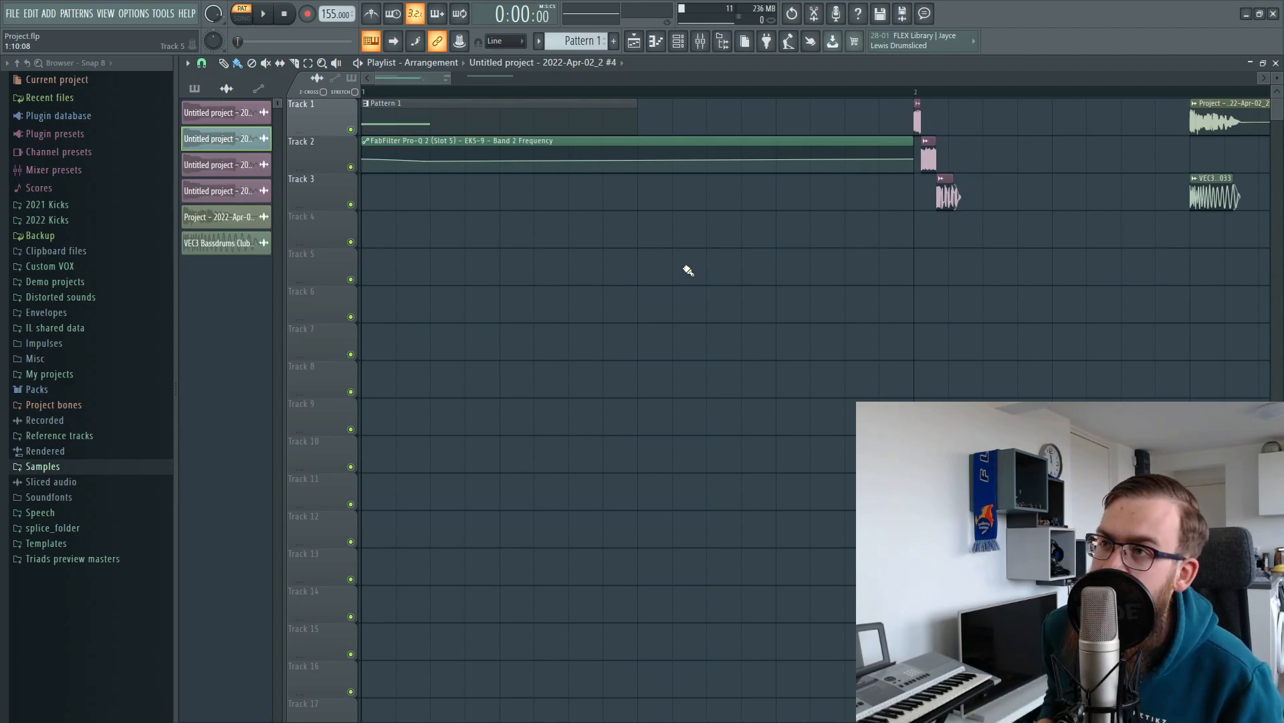
Step: Open the EKS-9 kick synth from the channel rack and route it to mixer track 1
{"action": "left_click", "coordinate": [678, 41]}
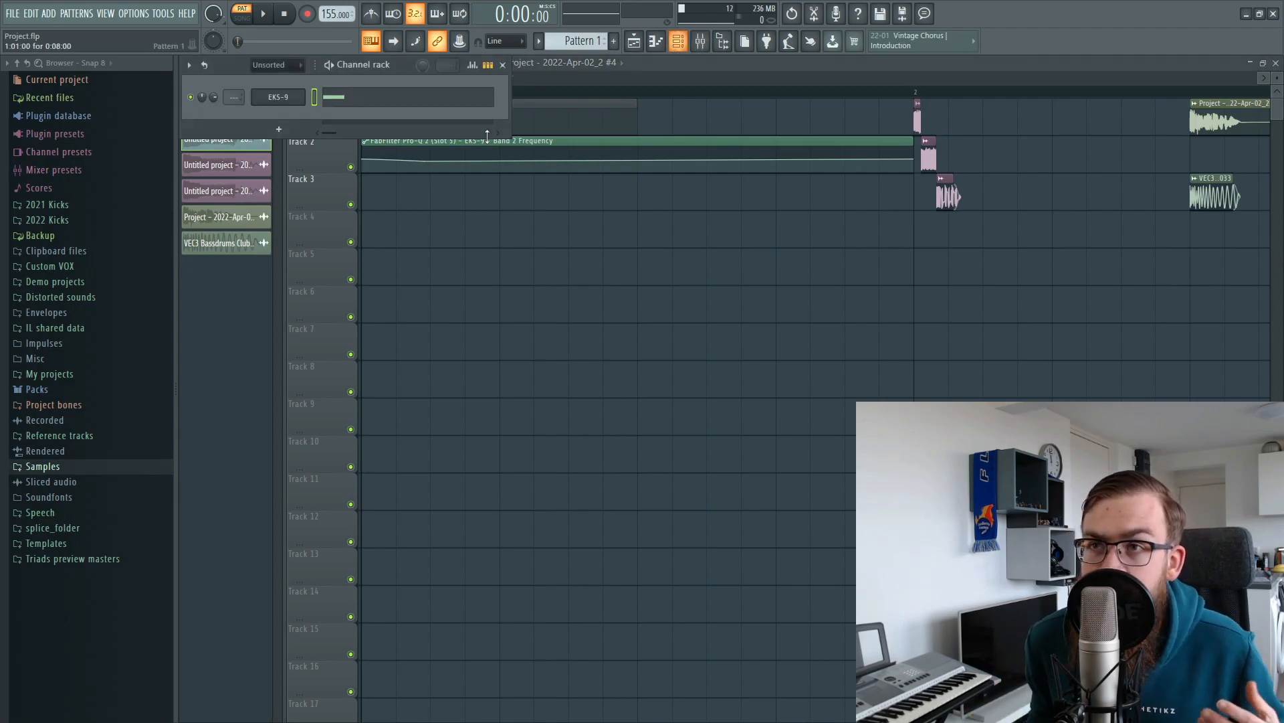
{"action": "left_click", "coordinate": [293, 101]}
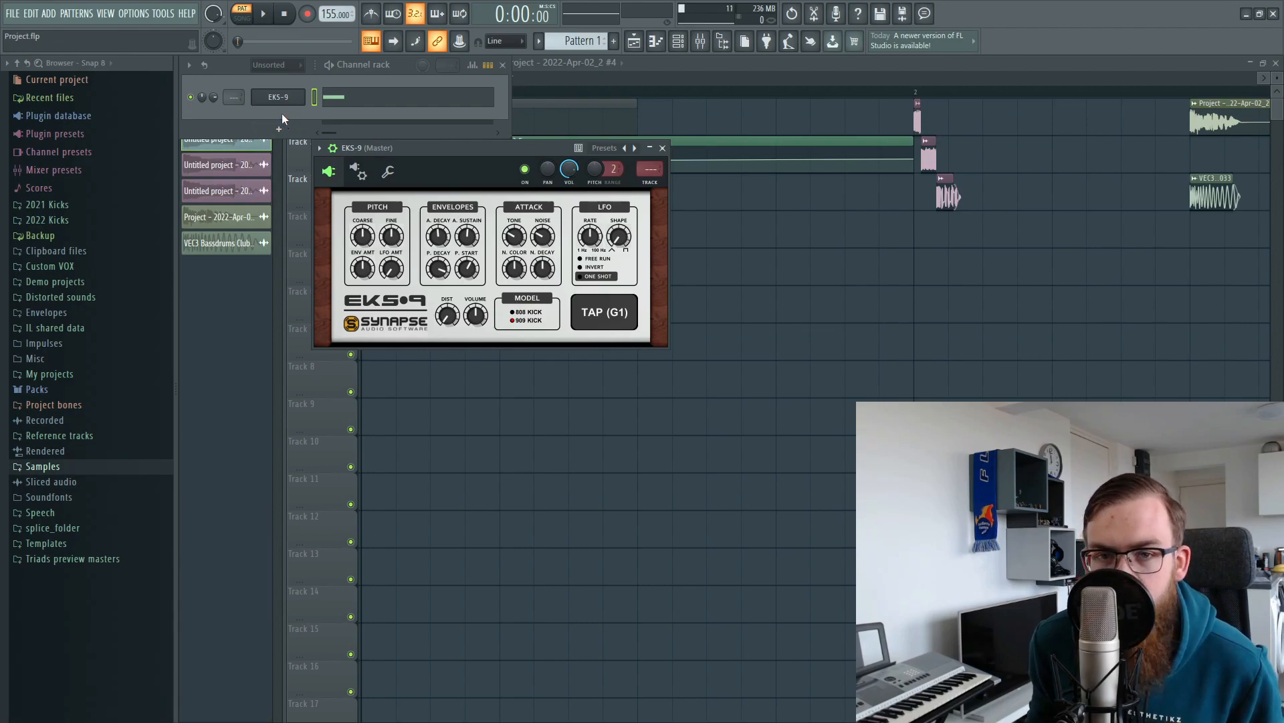
{"action": "scroll", "coordinate": [228, 96], "scroll_direction": "up", "scroll_amount": 1}
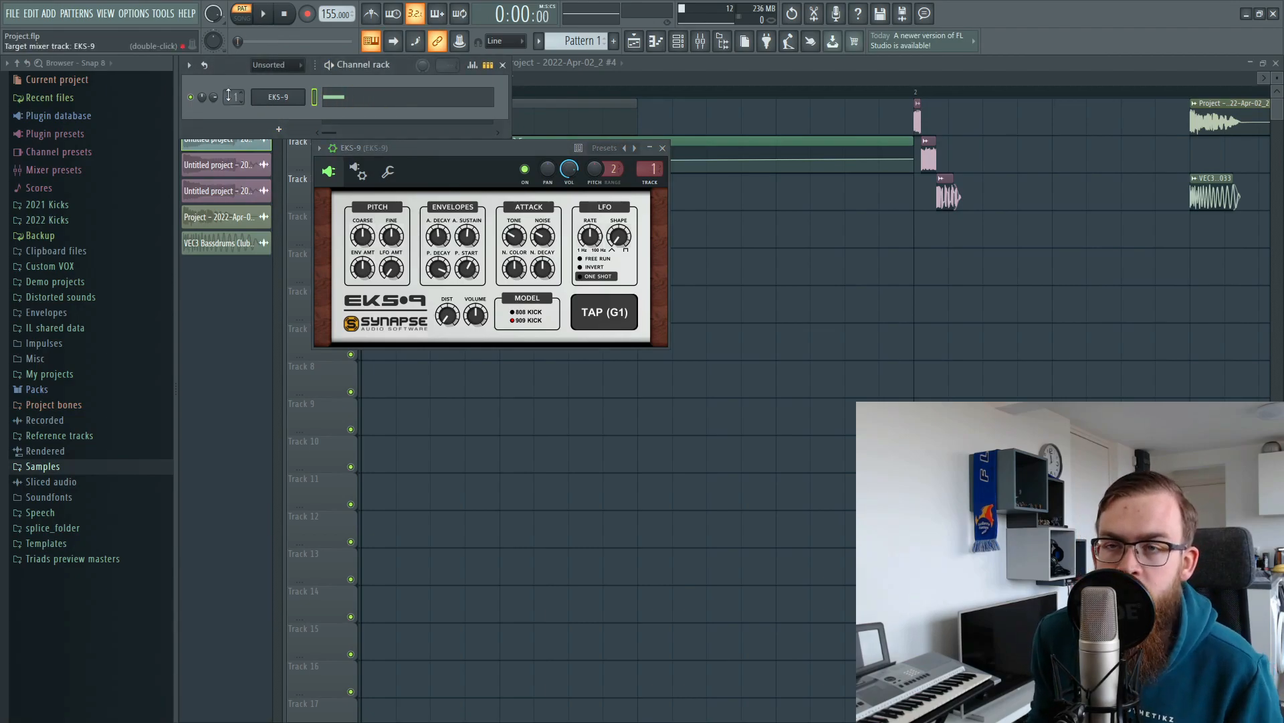
Step: On the EKS-9 mixer track, enable Pro-Q 2 in slot 1, Misstortion 2 in slot 2 and Pro-Q 2 in slot 3, opening each effect
{"action": "left_click", "coordinate": [700, 41]}
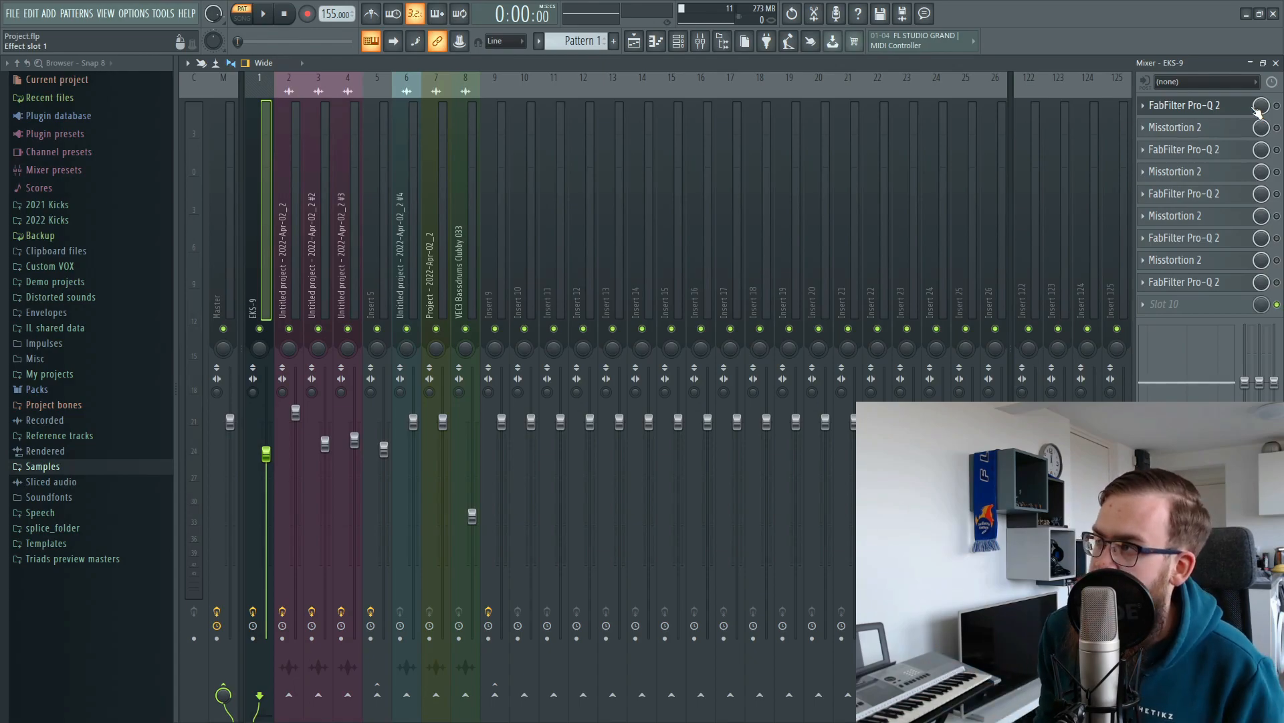
{"action": "left_click", "coordinate": [1212, 107]}
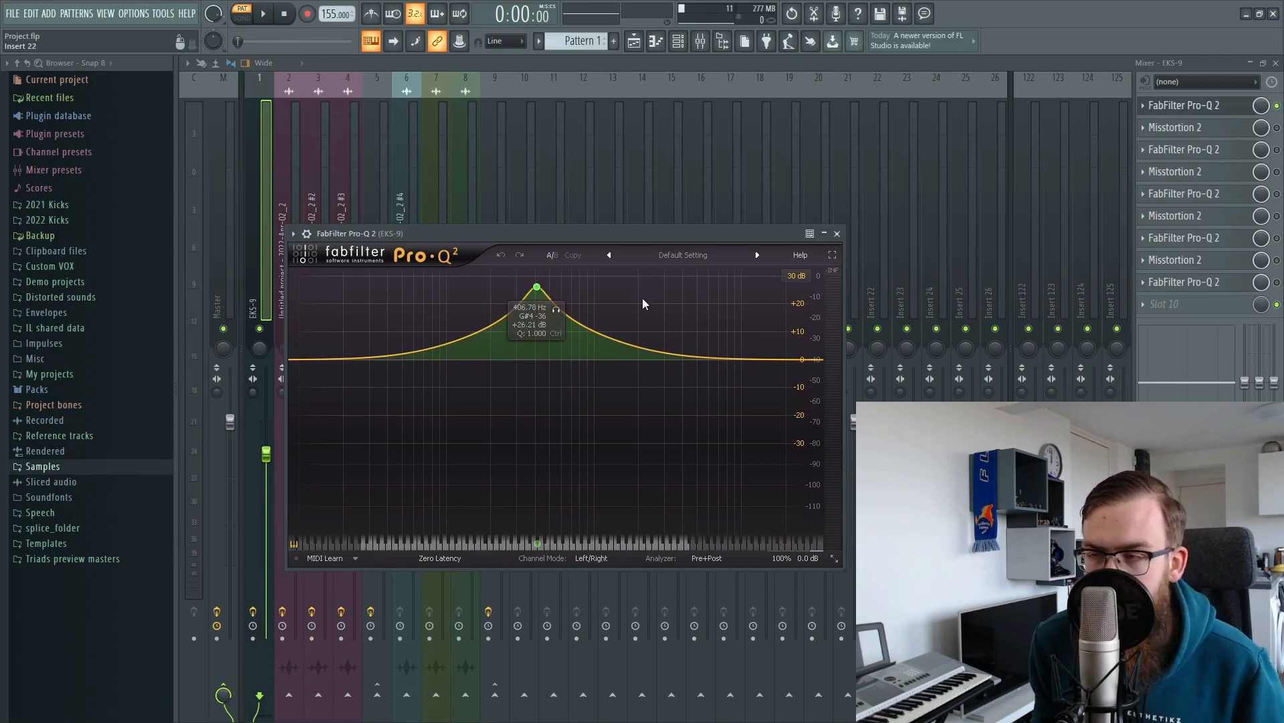
{"action": "left_click", "coordinate": [1276, 127]}
{"action": "left_click", "coordinate": [837, 233]}
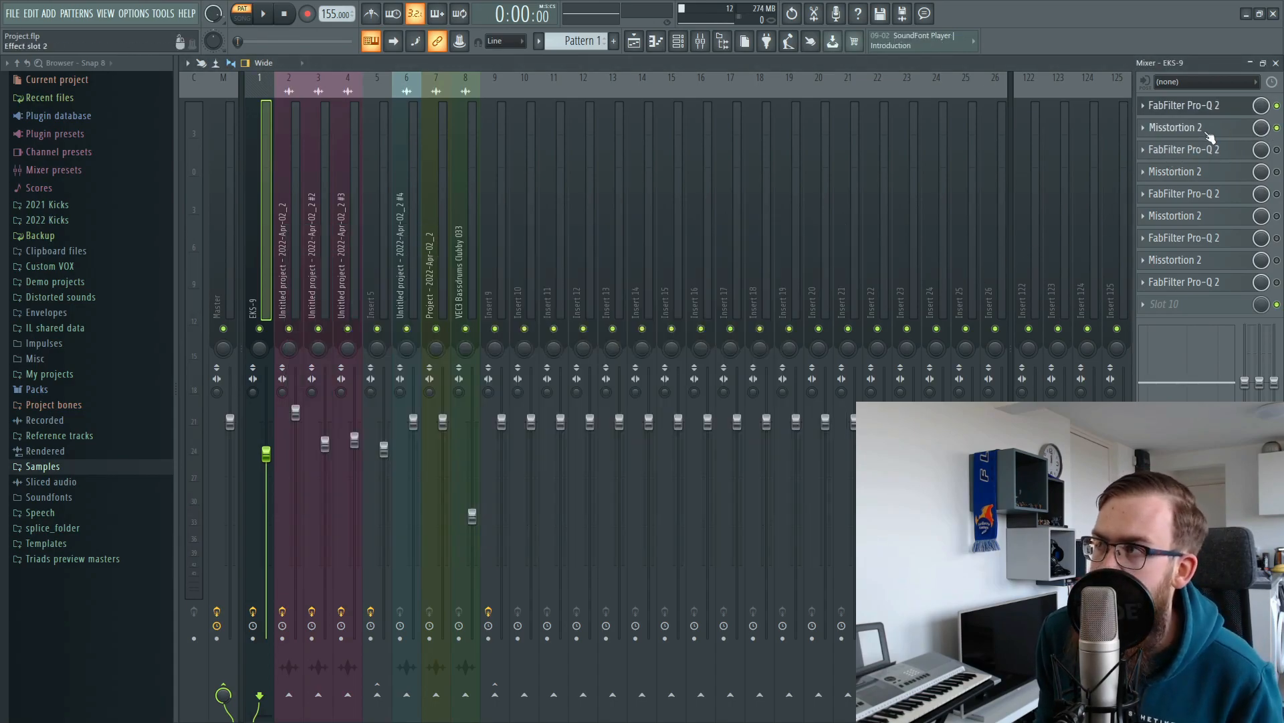
{"action": "left_click", "coordinate": [1176, 127]}
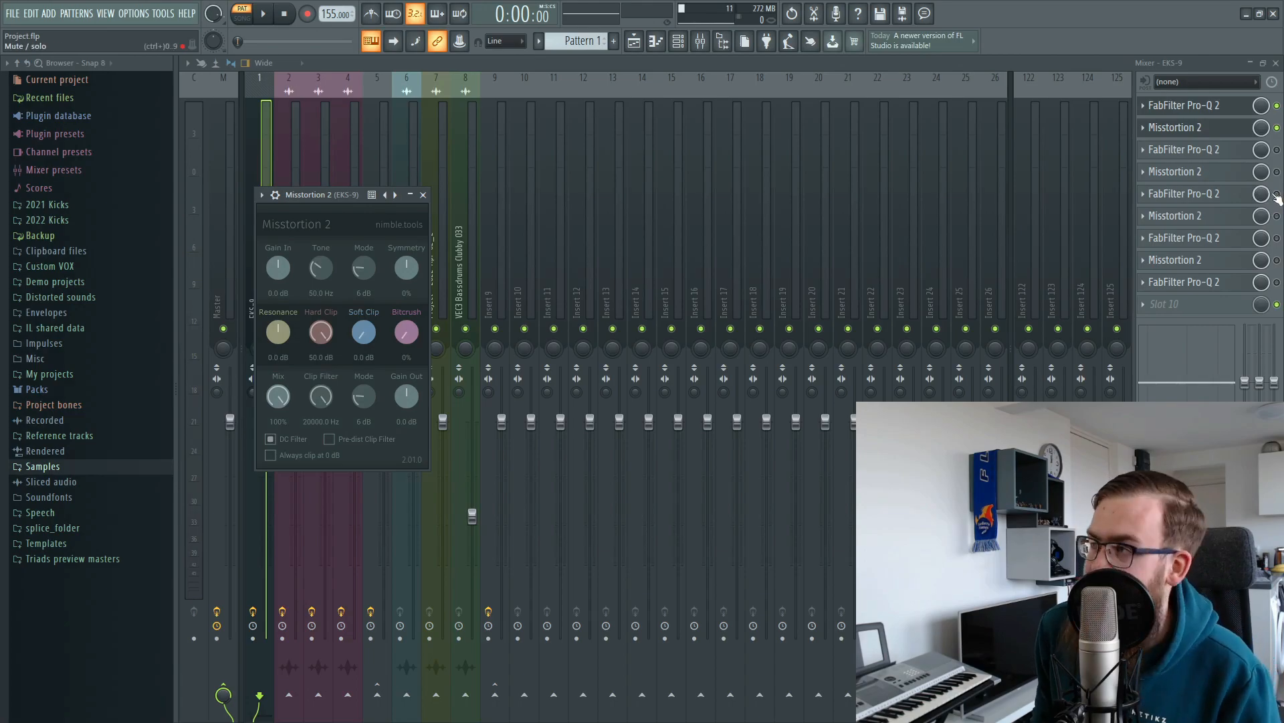
{"action": "left_click", "coordinate": [1278, 149]}
{"action": "left_click", "coordinate": [1205, 153]}
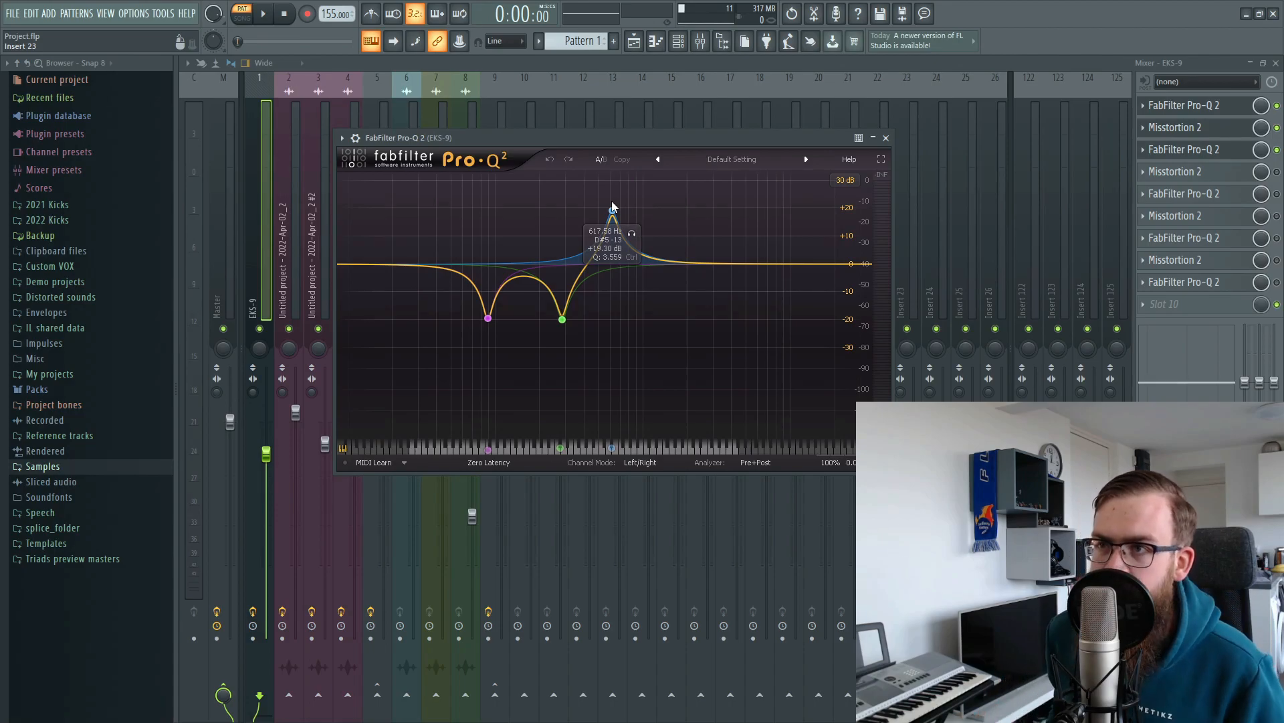
Step: Disable the two cut bands in the slot 3 Pro-Q 2, leaving the boost at about 618 Hz active
{"action": "right_click", "coordinate": [562, 319]}
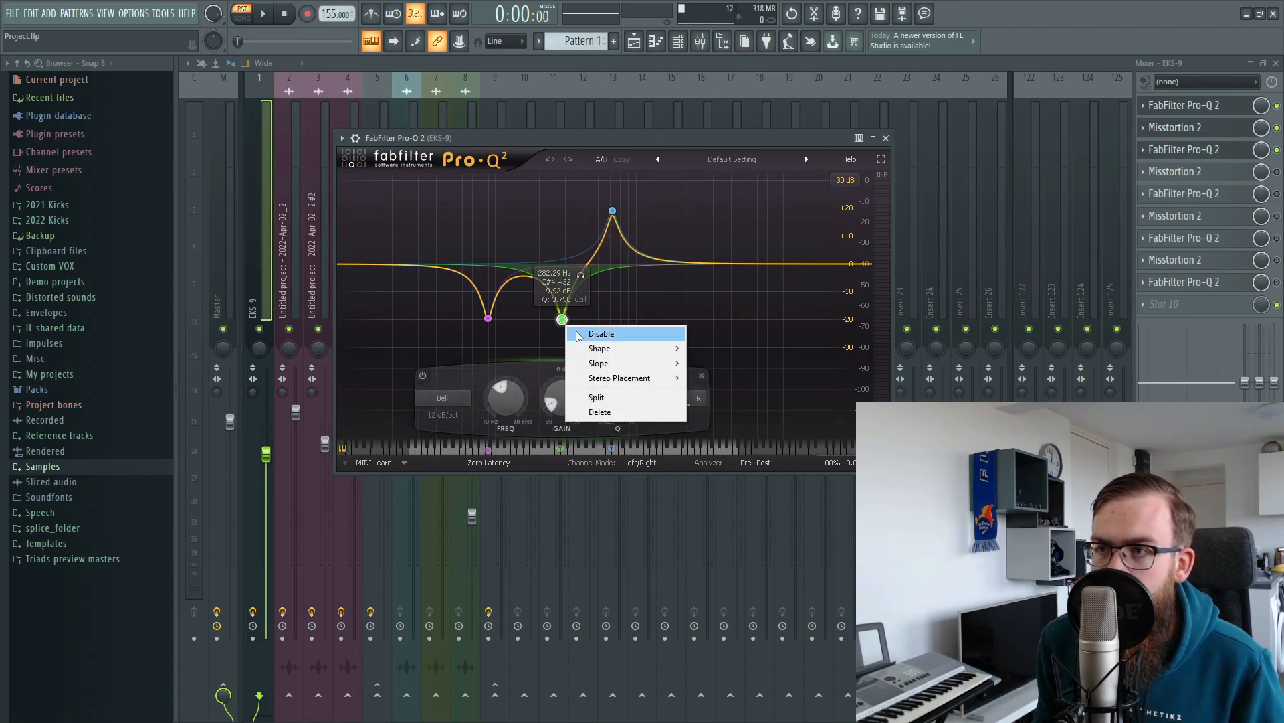
{"action": "left_click", "coordinate": [588, 329]}
{"action": "right_click", "coordinate": [488, 317]}
{"action": "left_click", "coordinate": [507, 330]}
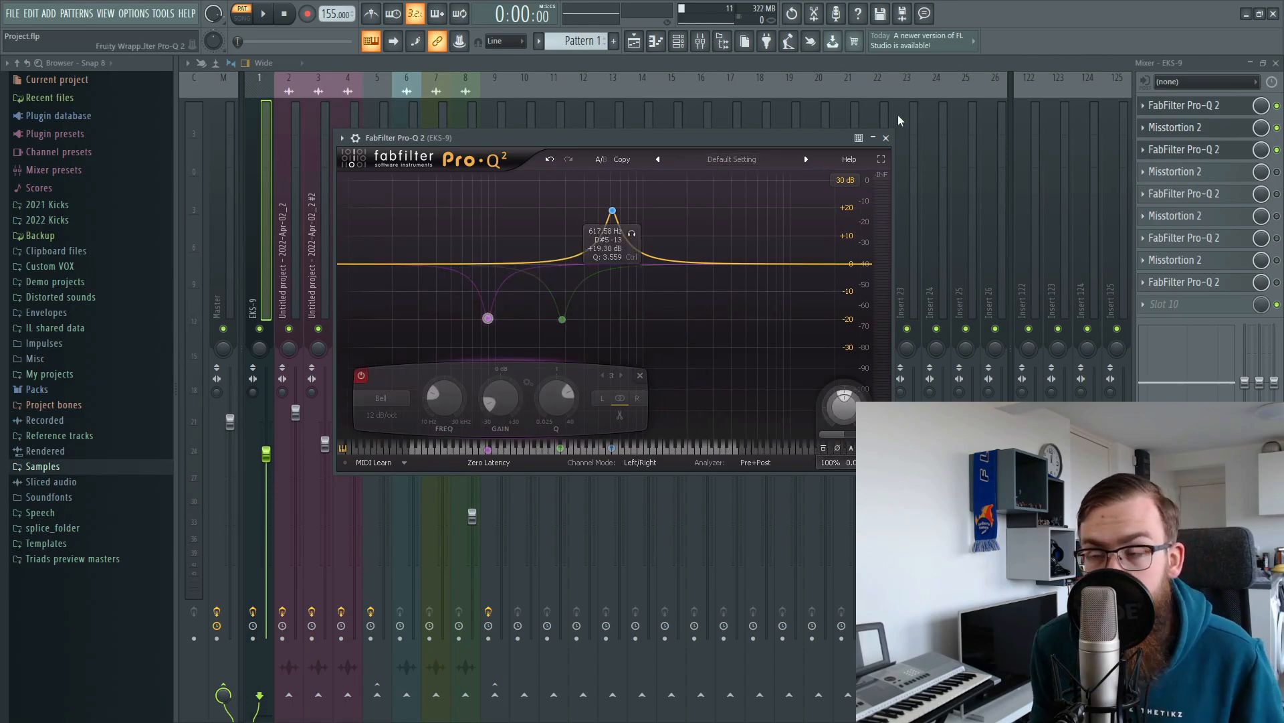
Step: Enable Misstortion 2 in slot 4 and play the kick with the slot 3 equalizer open
{"action": "left_click", "coordinate": [1234, 172]}
{"action": "left_click", "coordinate": [1235, 171]}
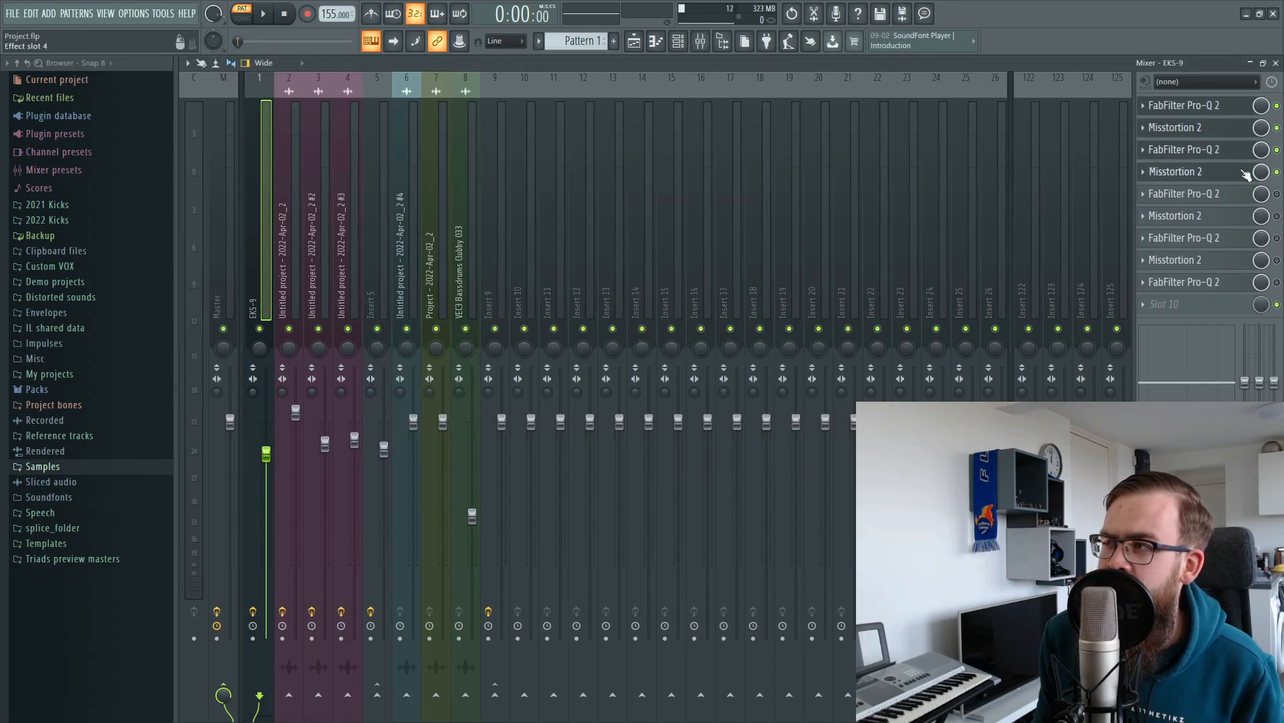
{"action": "left_click", "coordinate": [1229, 152]}
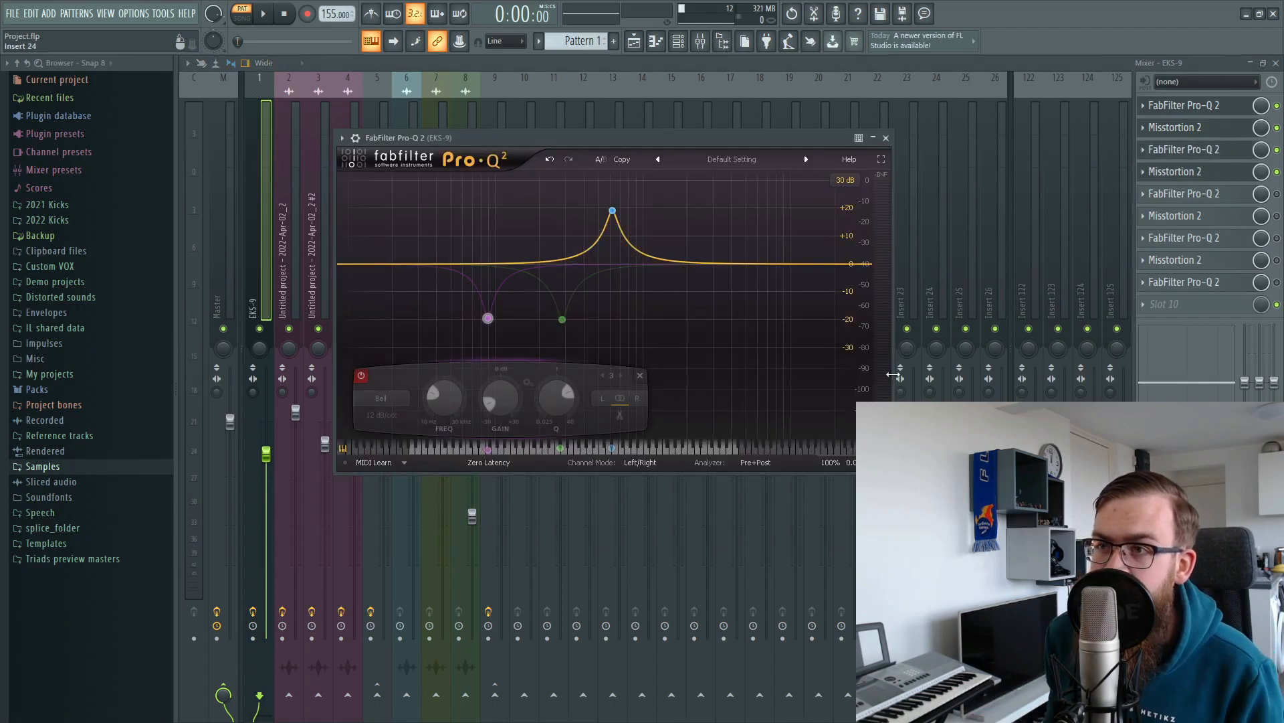
{"action": "key", "text": "space"}
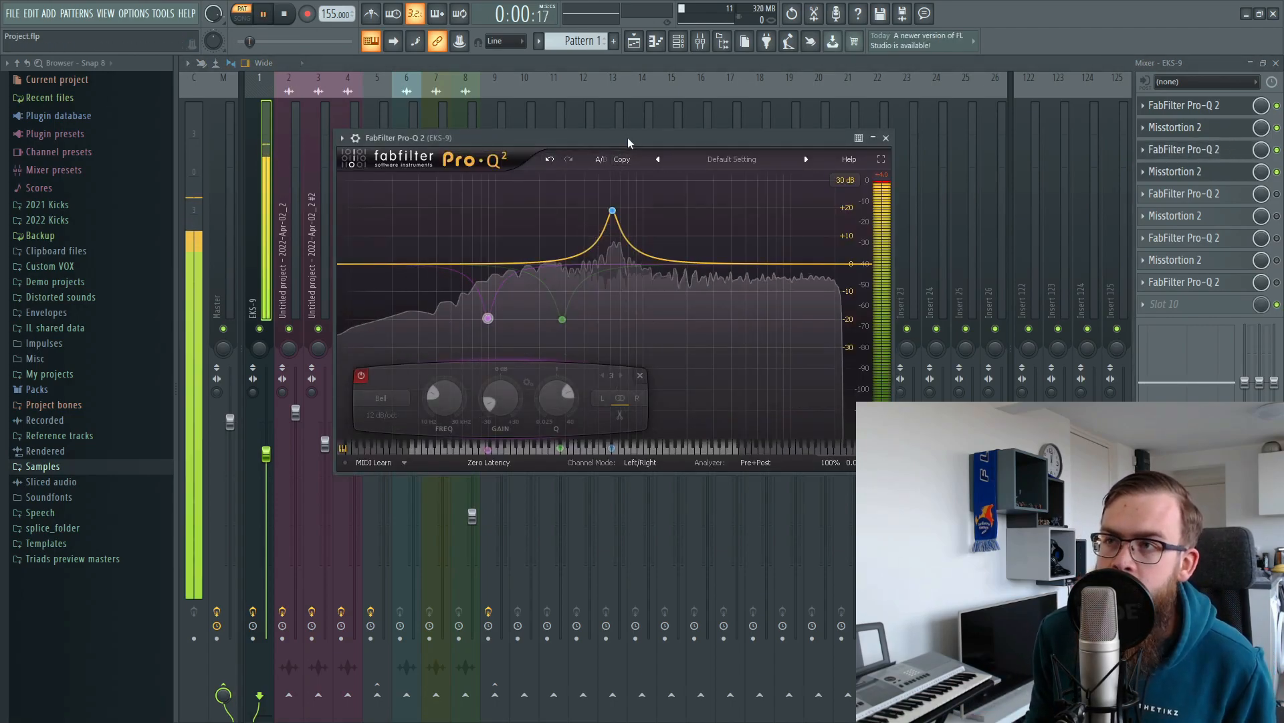
{"action": "key", "text": "space"}
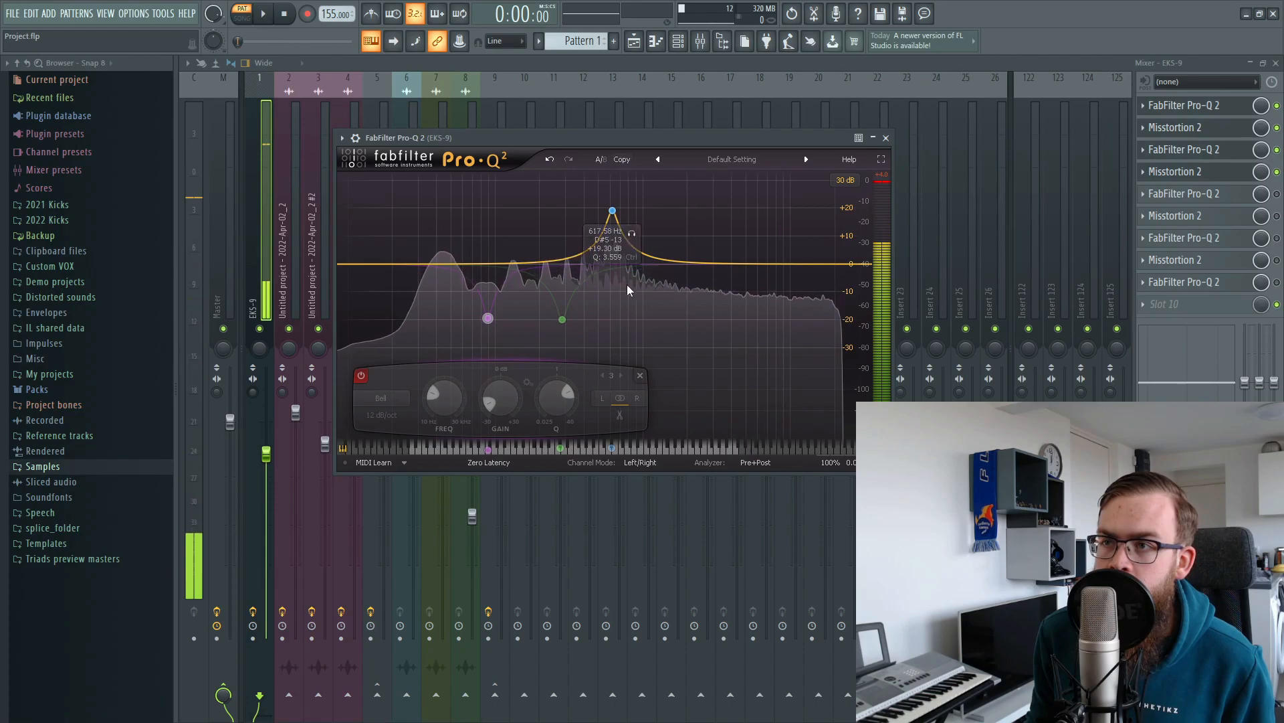
Step: Re-enable both cut bands in the slot 3 Pro-Q 2, play the kick to compare, and close the equalizer
{"action": "right_click", "coordinate": [562, 320]}
{"action": "left_click", "coordinate": [588, 327]}
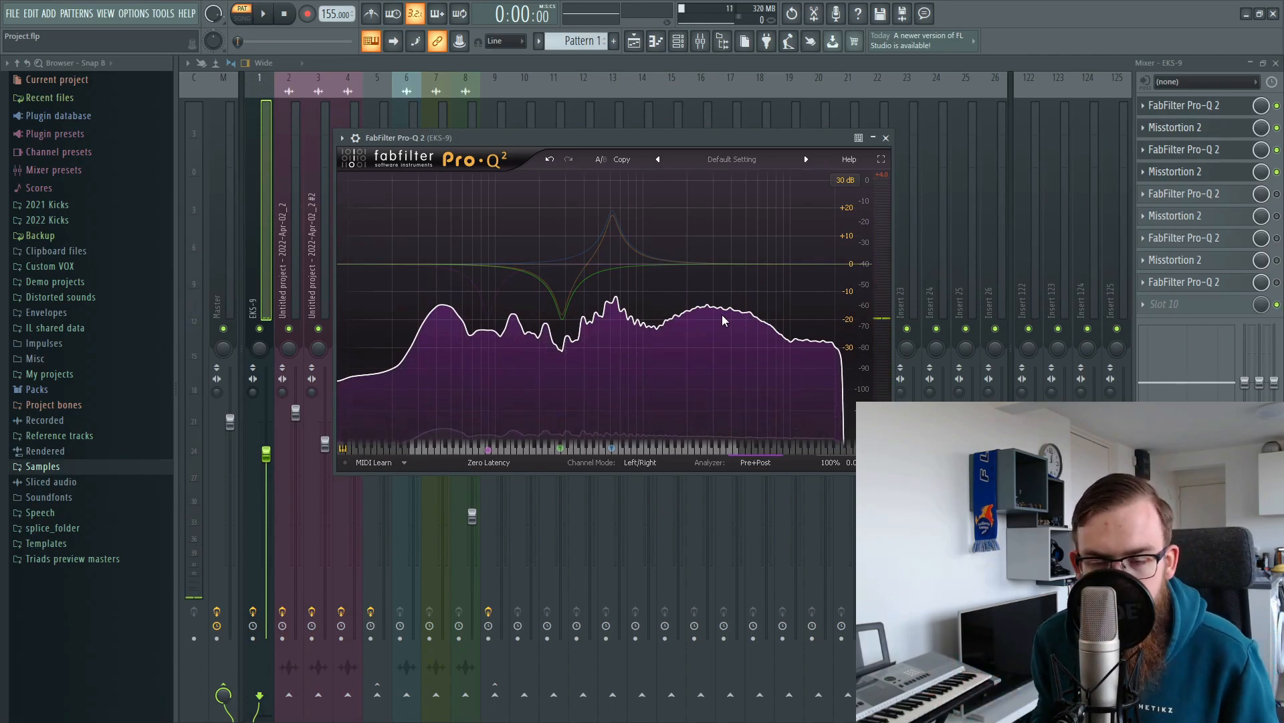
{"action": "right_click", "coordinate": [489, 320]}
{"action": "left_click", "coordinate": [495, 329]}
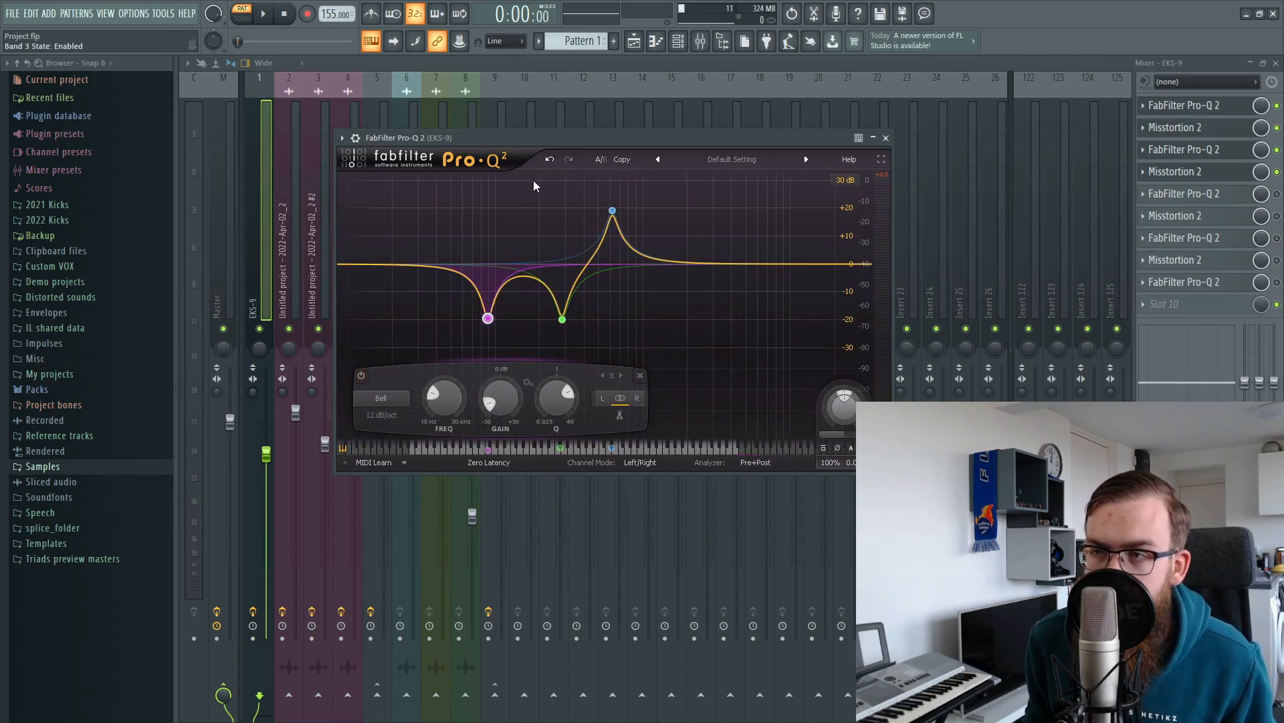
{"action": "key", "text": "space"}
{"action": "key", "text": "space"}
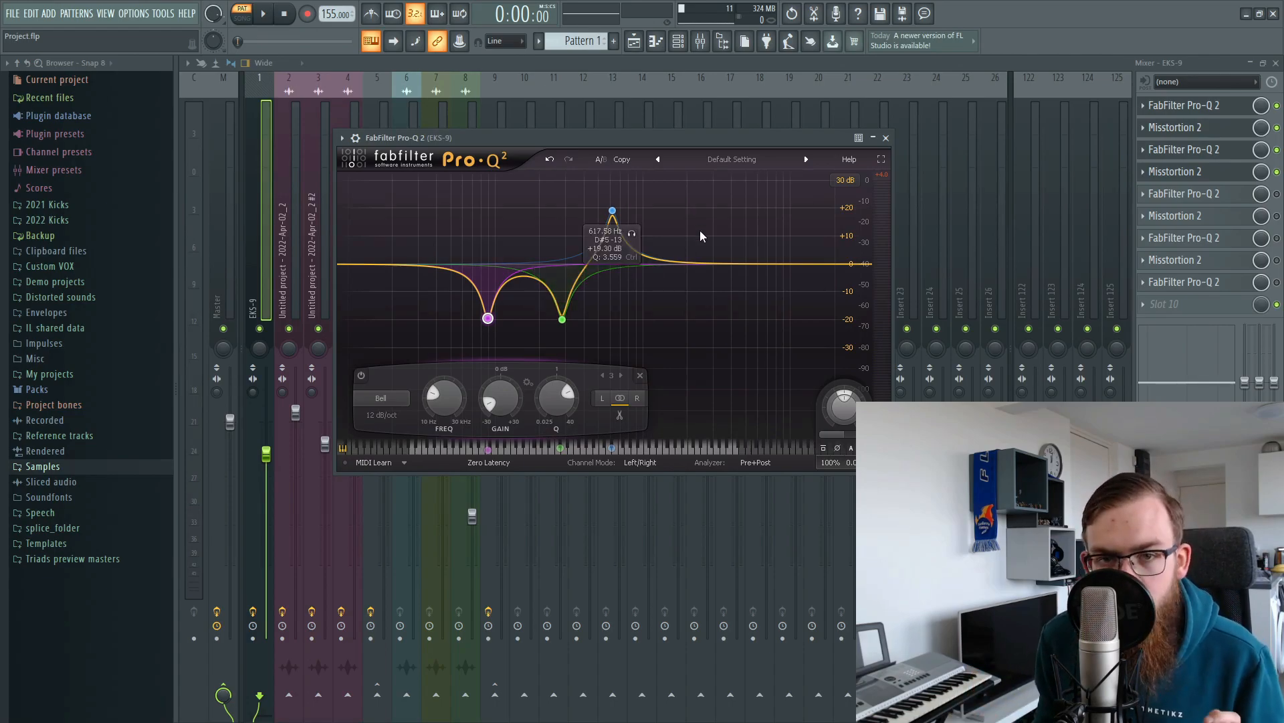
{"action": "left_click", "coordinate": [886, 138]}
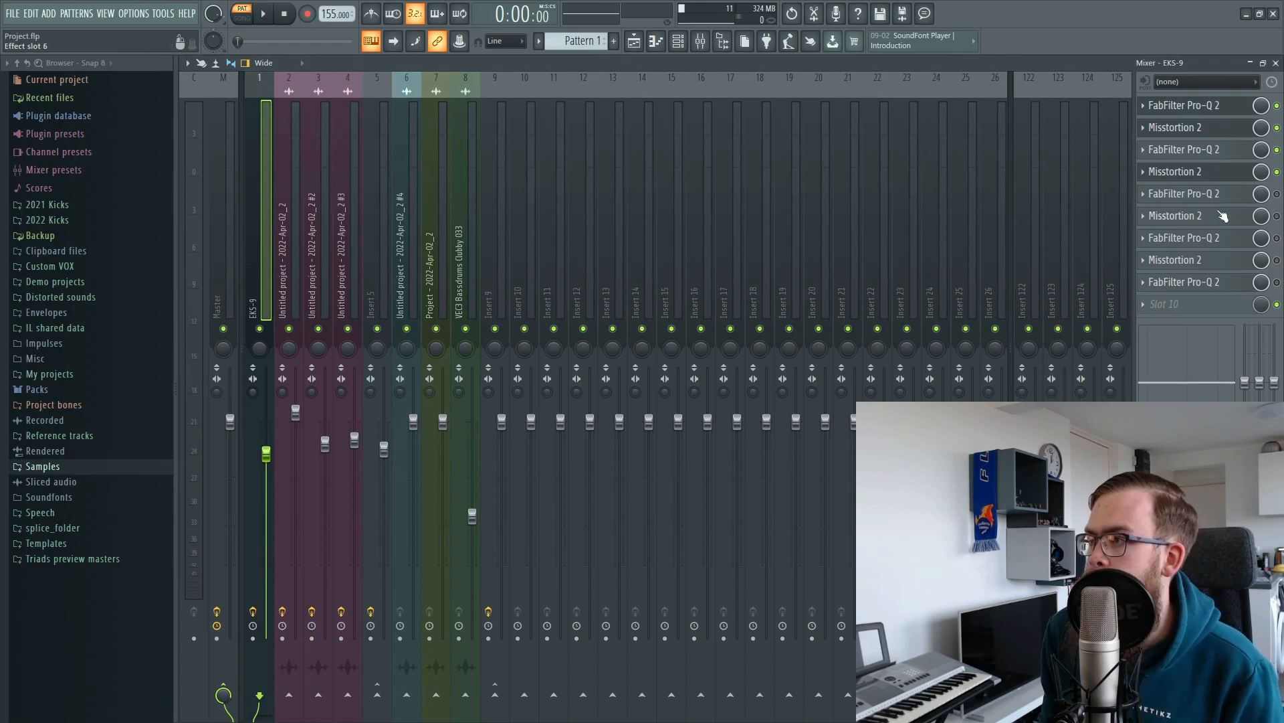
Step: Audition the Tone of Misstortion 2 in slot 4 at 40.2 Hz and 10.2 Hz, and return it to 13.7 Hz
{"action": "left_click", "coordinate": [1222, 175]}
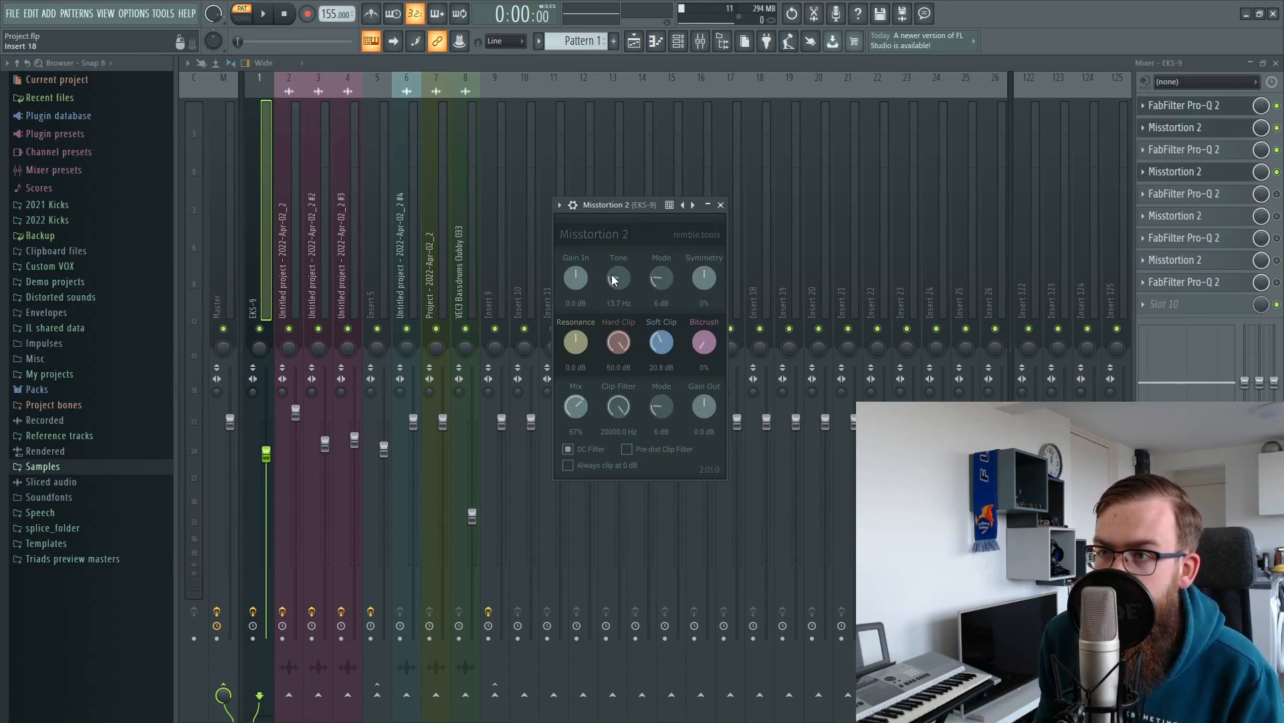
{"action": "left_click_drag", "start_coordinate": [620, 276], "coordinate": [621, 263]}
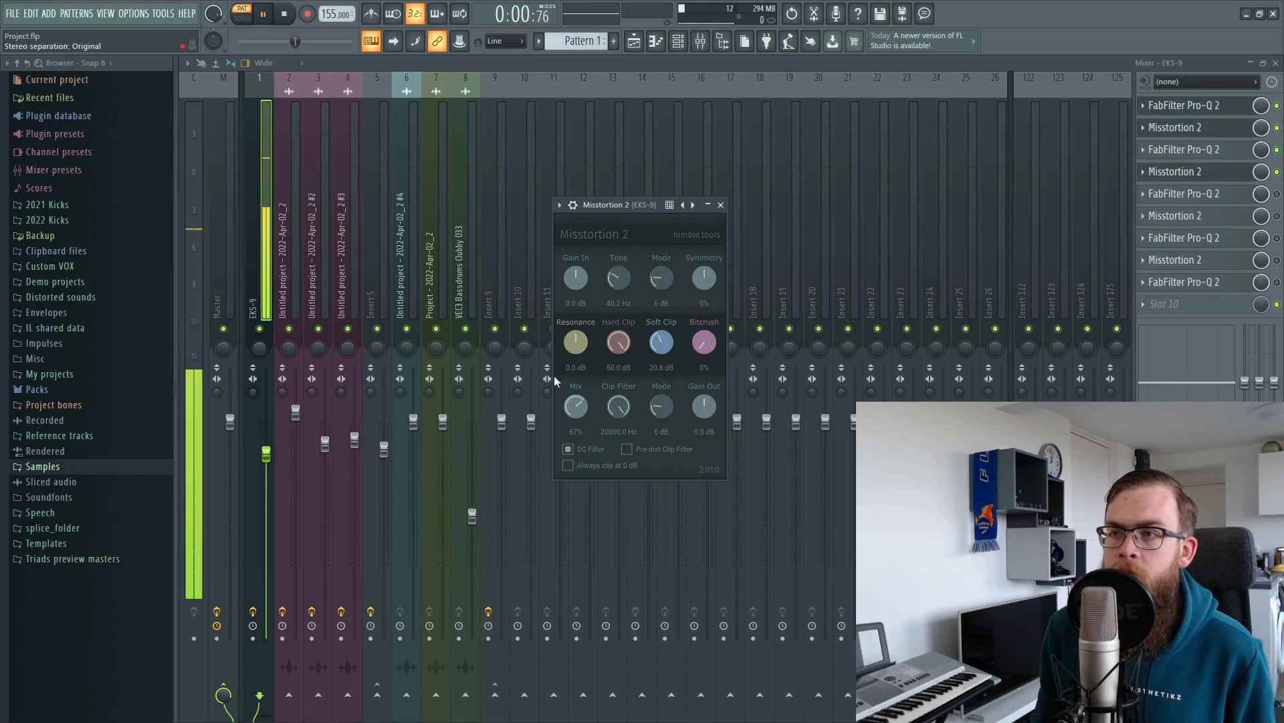
{"action": "left_click_drag", "start_coordinate": [616, 282], "coordinate": [615, 297]}
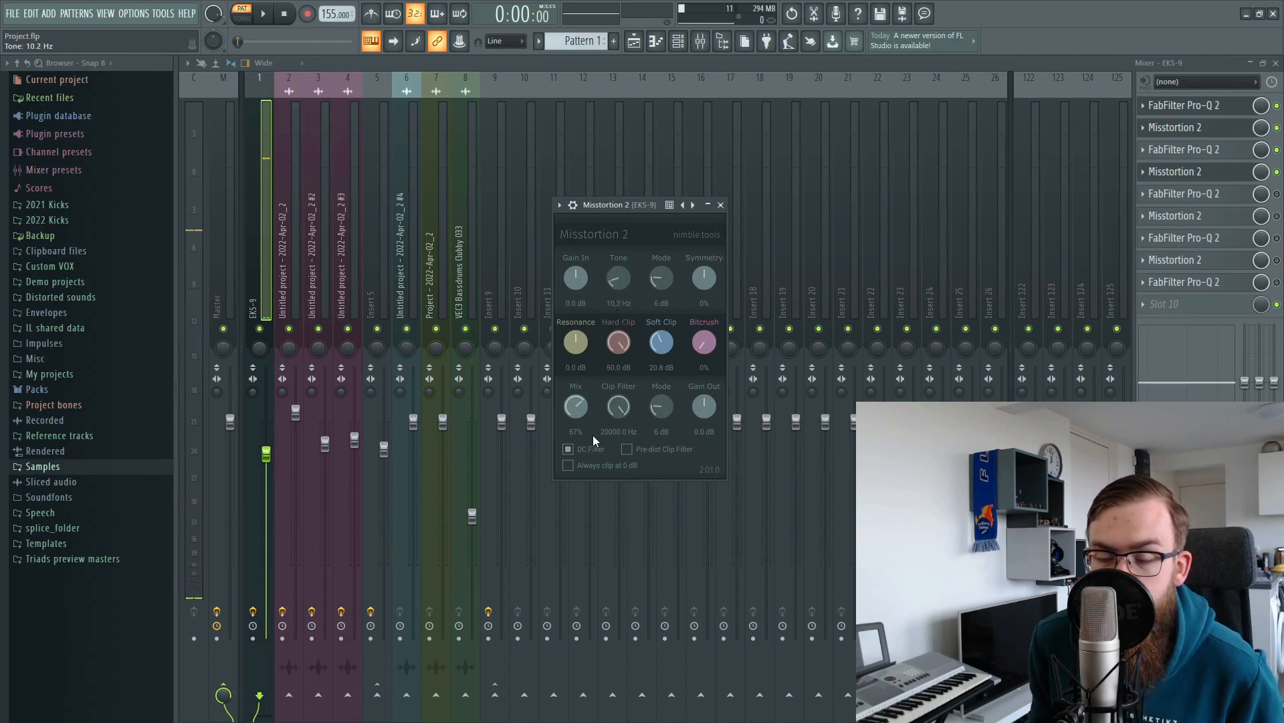
{"action": "left_click_drag", "start_coordinate": [625, 279], "coordinate": [626, 273]}
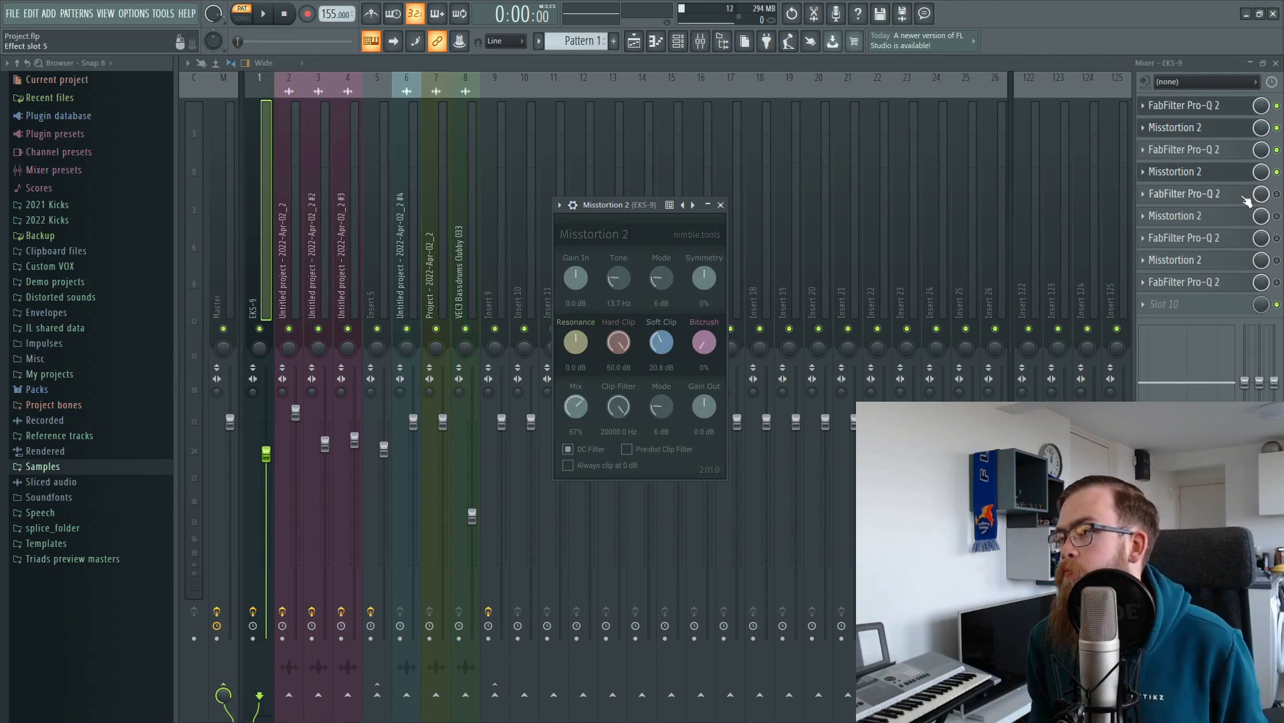
Step: Enable Pro-Q 2 in slot 5 of the EKS-9 mixer track and open its equalizer curve
{"action": "left_click", "coordinate": [1214, 196]}
{"action": "left_click", "coordinate": [1214, 197]}
{"action": "left_click", "coordinate": [1214, 196]}
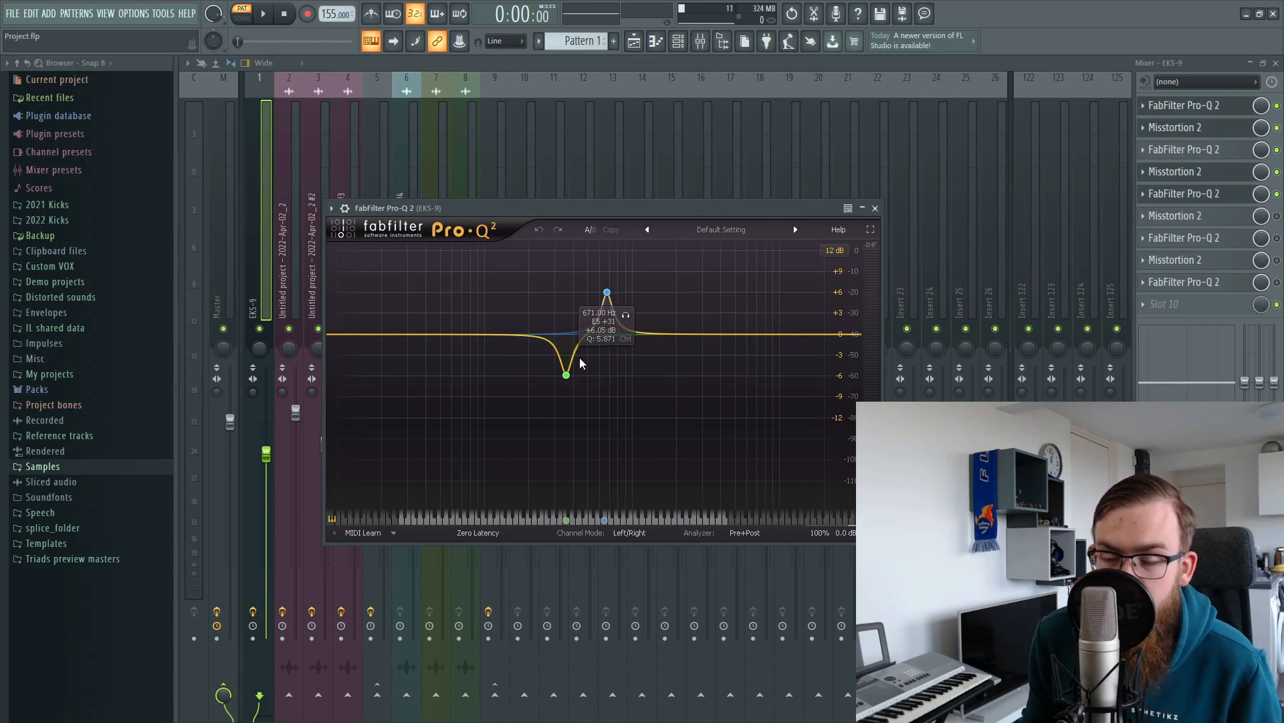
Step: Switch playback to song mode and select bar 1 of the playlist, covering the Band 2 Frequency automation clip
{"action": "left_click", "coordinate": [635, 41]}
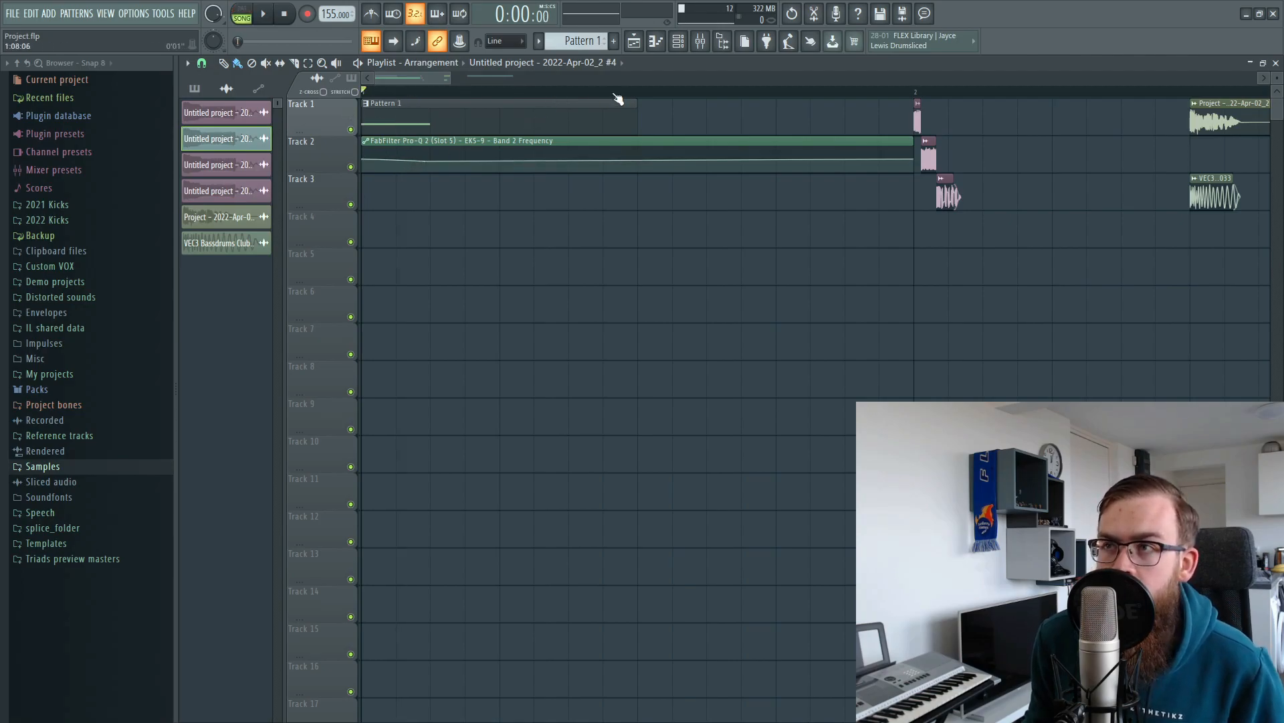
{"action": "left_click_drag", "start_coordinate": [910, 93], "coordinate": [400, 308]}
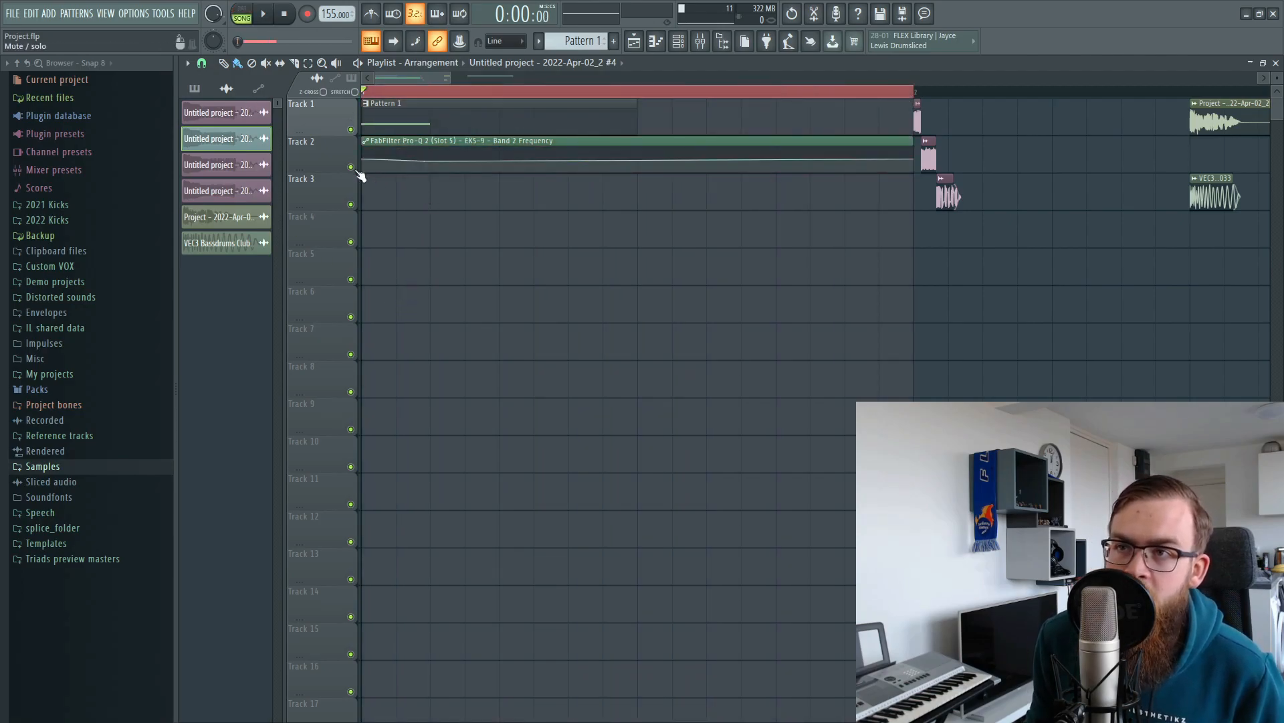
{"action": "left_click_drag", "start_coordinate": [349, 171], "coordinate": [244, 592]}
{"action": "mouse_move", "coordinate": [366, 343]}
Step: Play the selected bar while examining the automated Band 2 frequency sweep in the slot 5 Pro-Q 2, and close it
{"action": "left_click", "coordinate": [700, 41]}
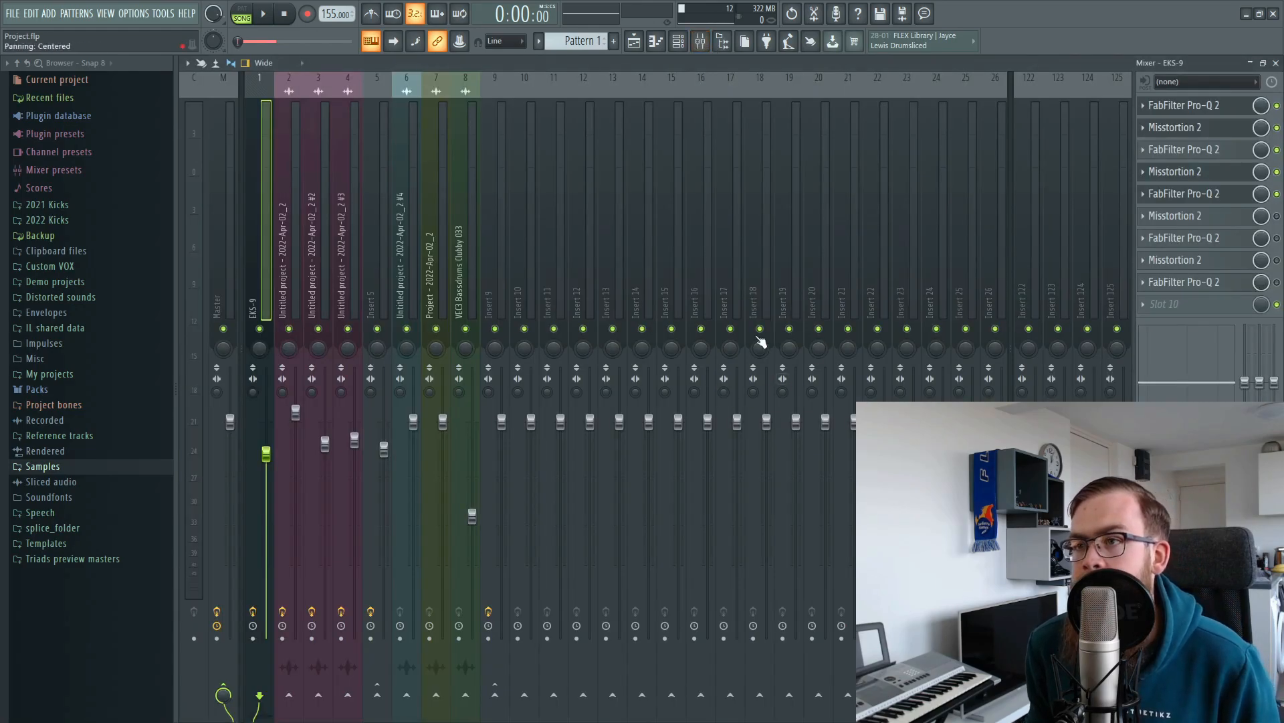
{"action": "left_click", "coordinate": [1221, 198]}
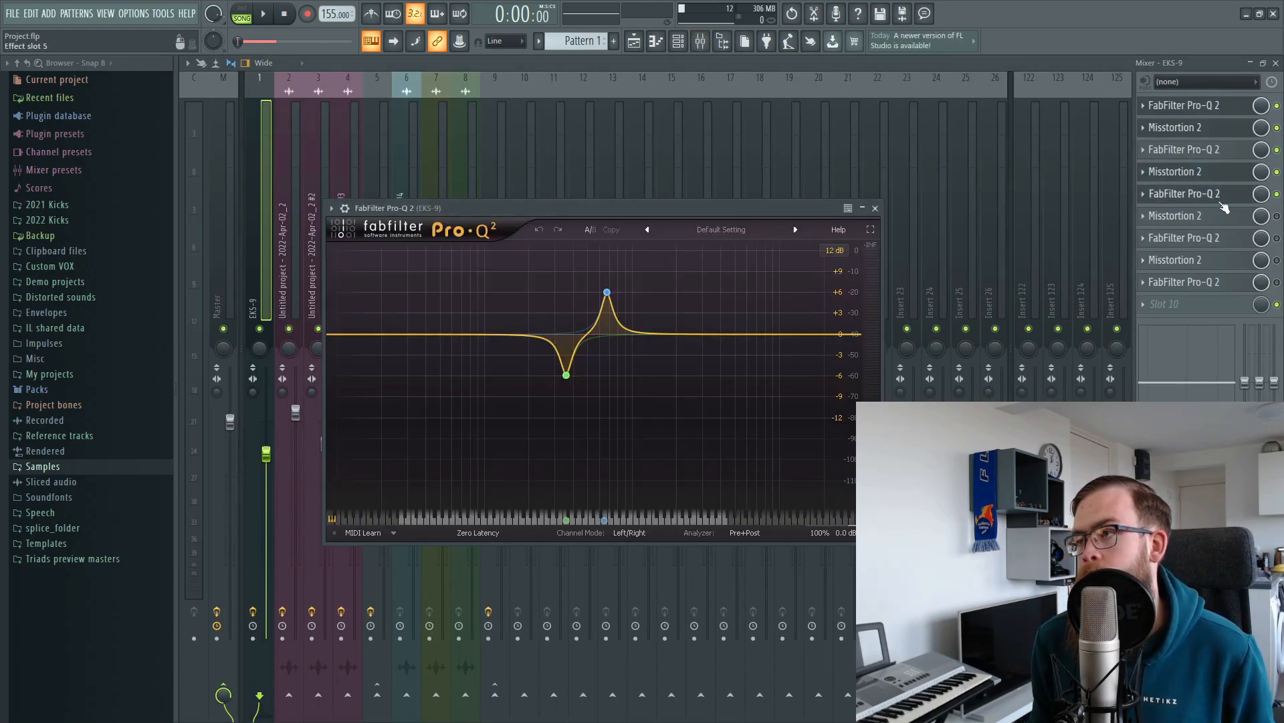
{"action": "key", "text": "space"}
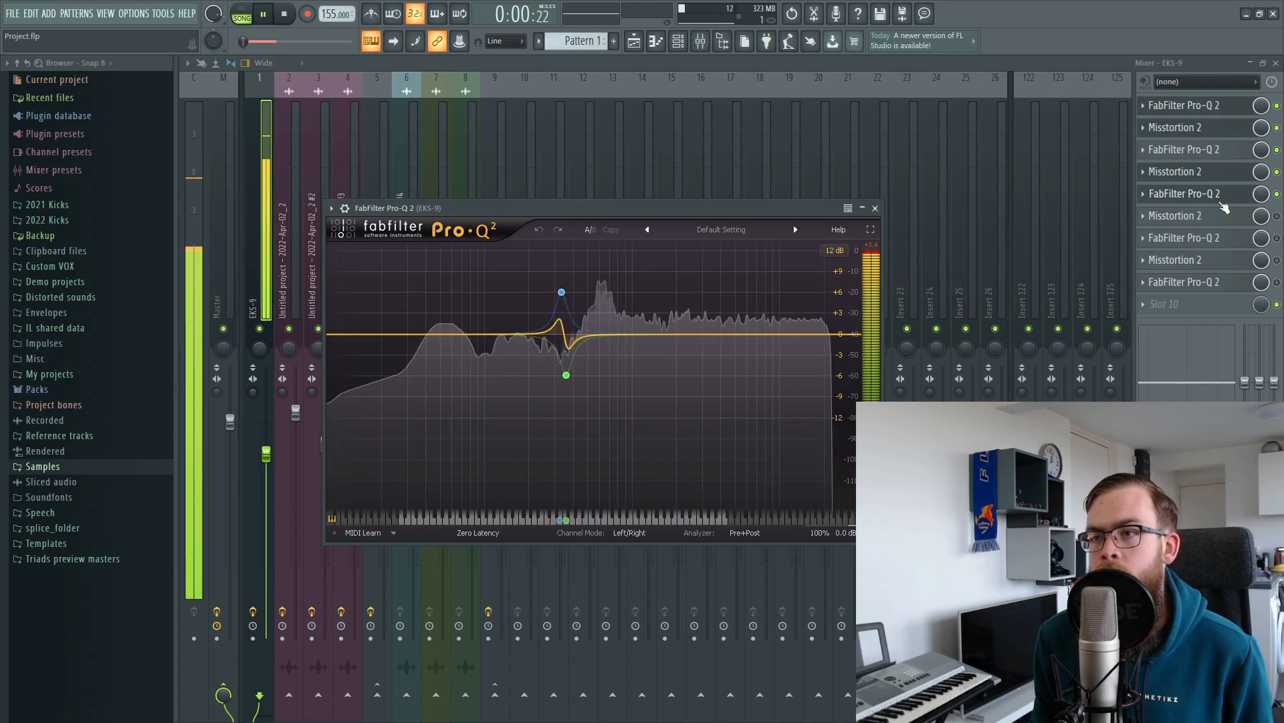
{"action": "key", "text": "space"}
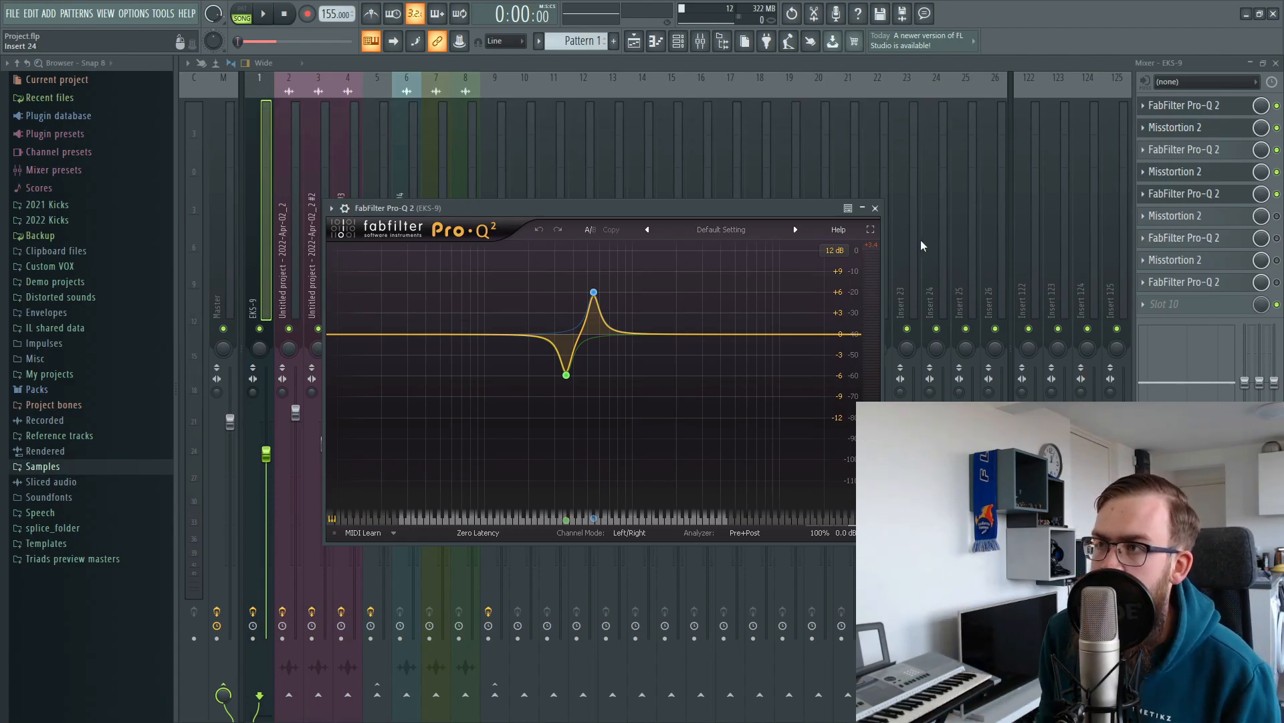
{"action": "left_click", "coordinate": [875, 208]}
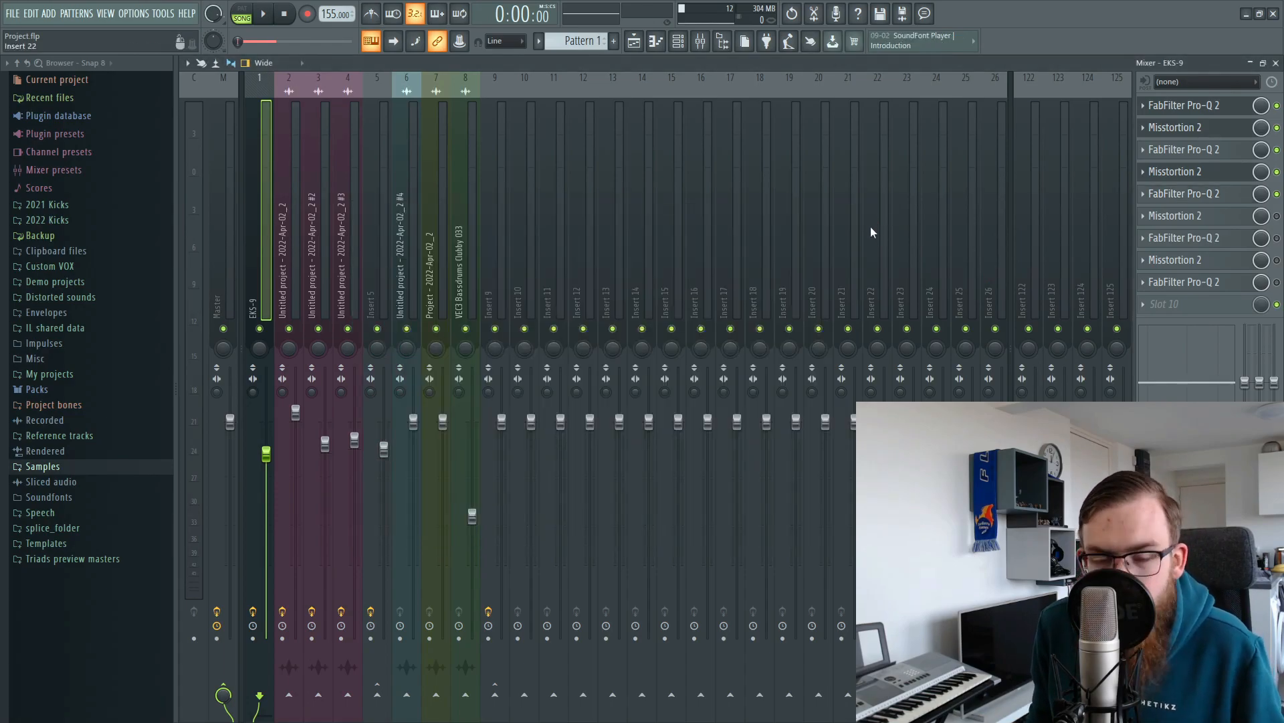
Step: Enable Misstortion 2 in slot 6, Pro-Q 2 in slot 7 and Misstortion 2 in slot 8, opening each effect's settings
{"action": "left_click", "coordinate": [1276, 216]}
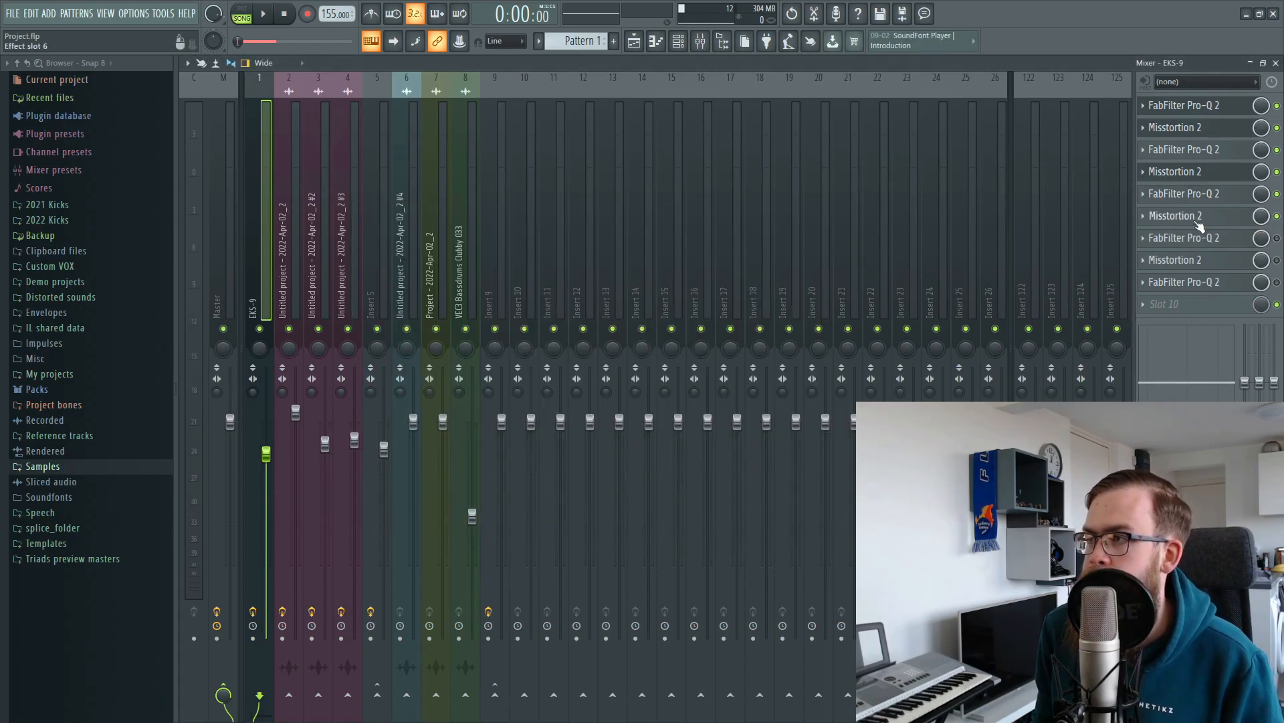
{"action": "left_click", "coordinate": [1184, 222]}
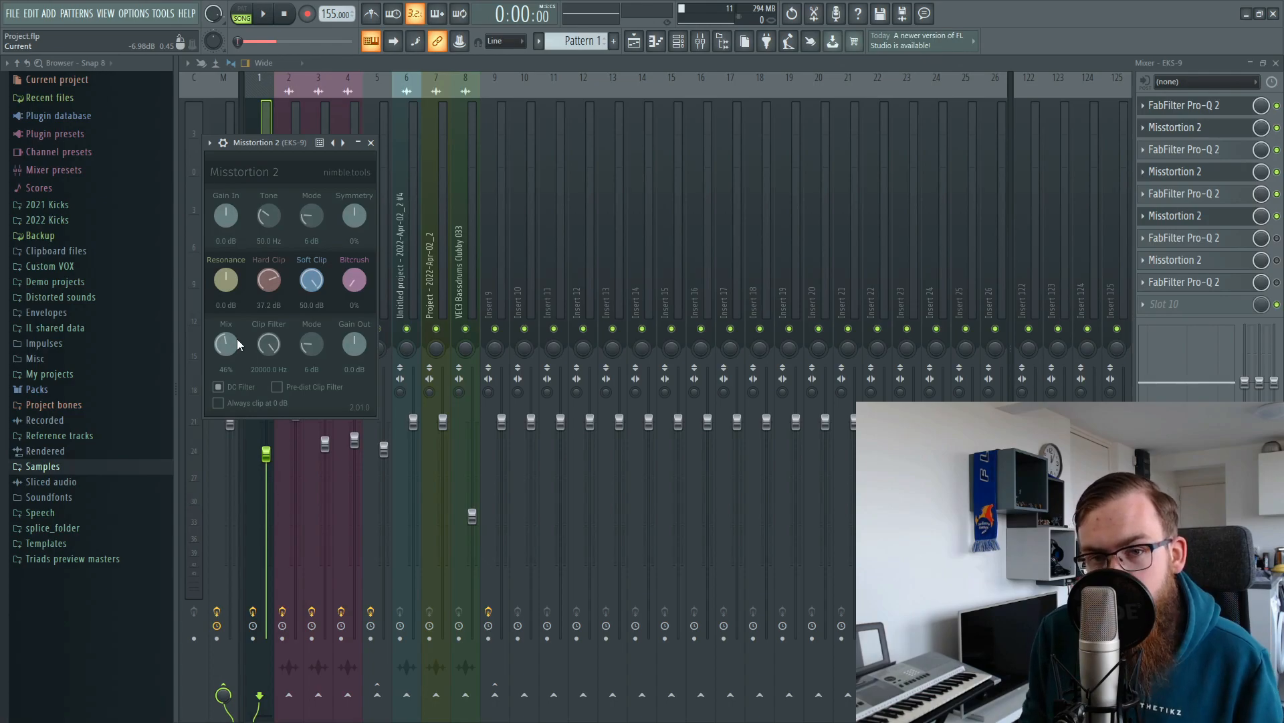
{"action": "left_click", "coordinate": [1178, 238]}
{"action": "left_click", "coordinate": [1167, 239]}
{"action": "left_click", "coordinate": [1231, 240]}
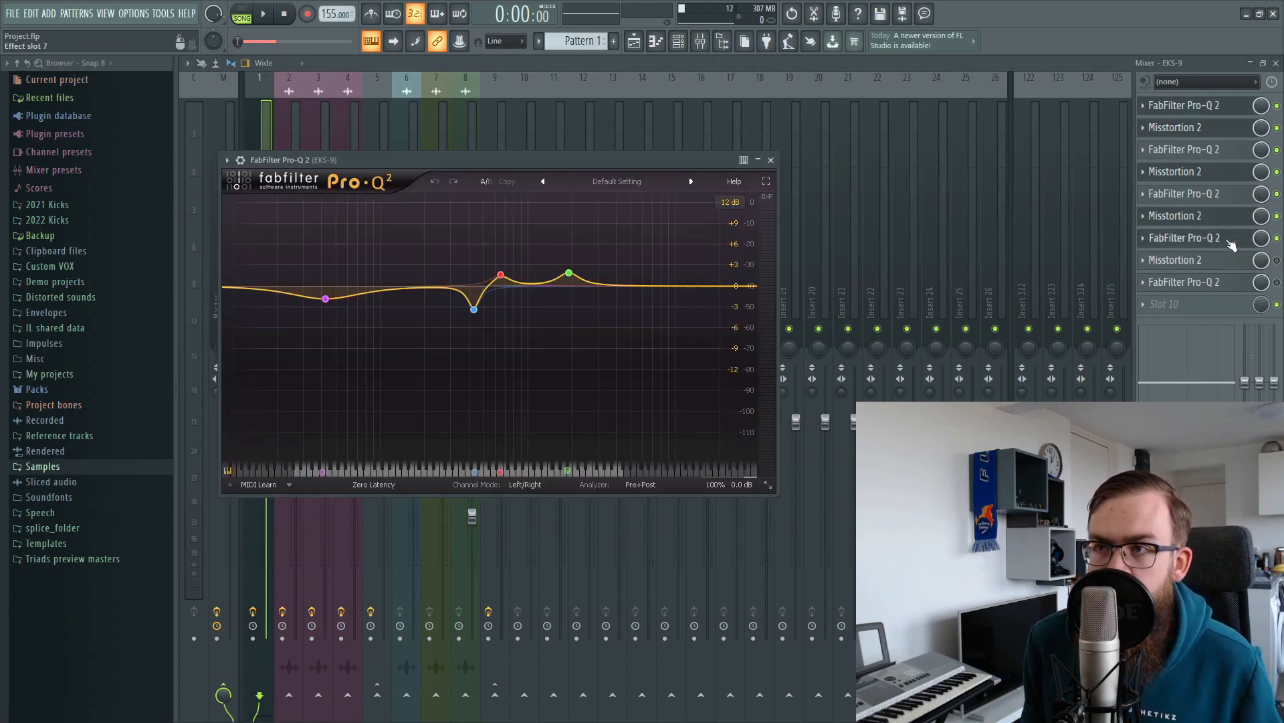
{"action": "mouse_move", "coordinate": [511, 342]}
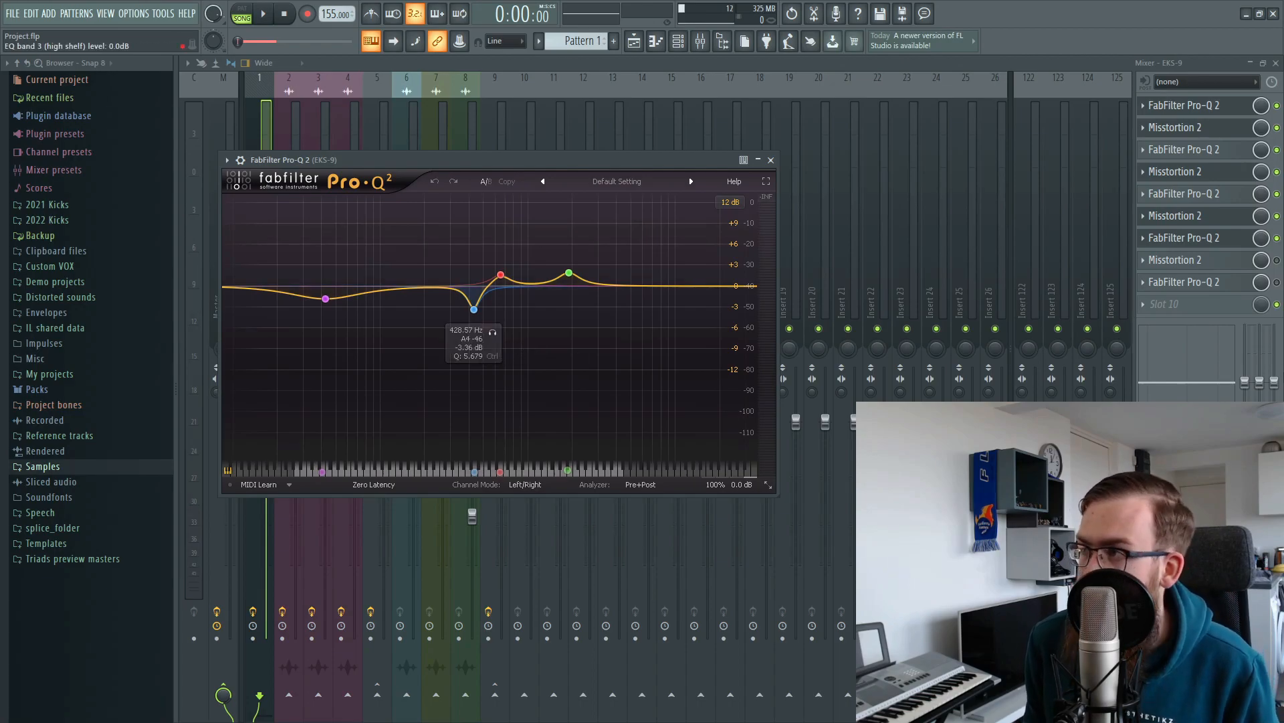
{"action": "left_click", "coordinate": [1277, 261]}
{"action": "left_click", "coordinate": [1233, 261]}
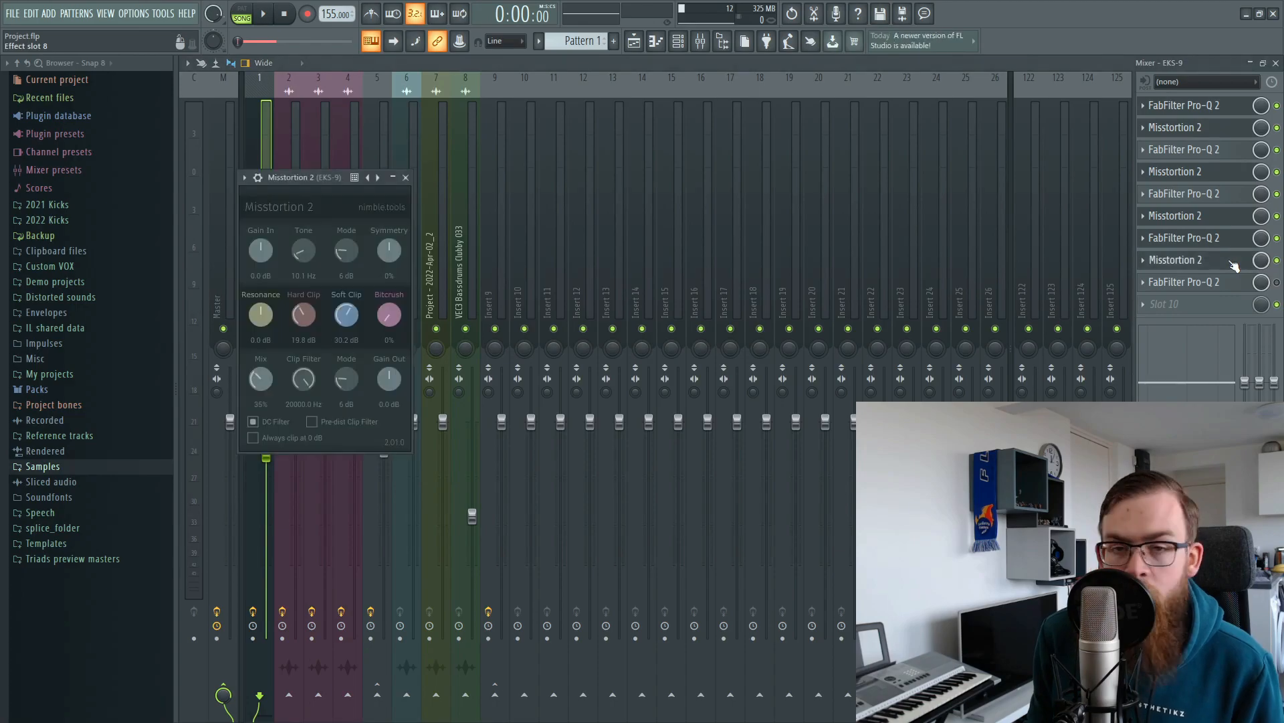
Step: Play the kick through the slot 8 Misstortion 2, and enable and open the Pro-Q 2 in slot 9 of EKS-9
{"action": "key", "text": "space"}
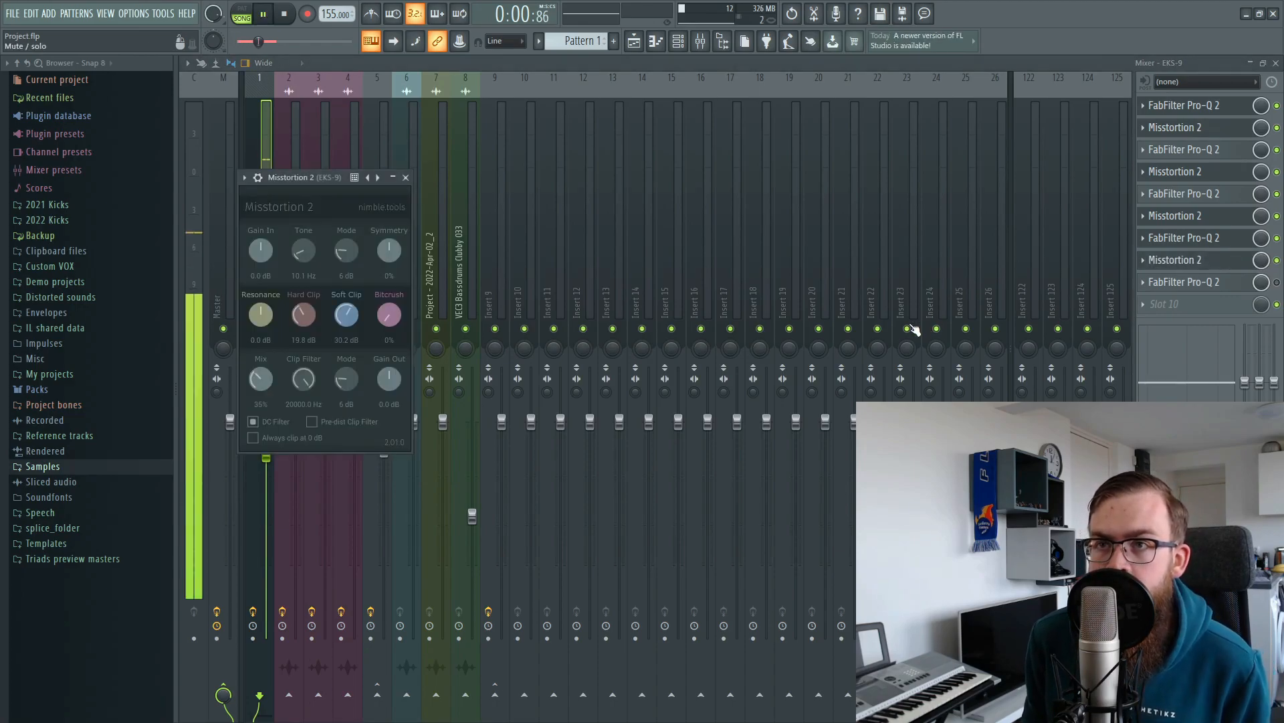
{"action": "key", "text": "space"}
{"action": "left_click", "coordinate": [1277, 282]}
{"action": "left_click", "coordinate": [1223, 283]}
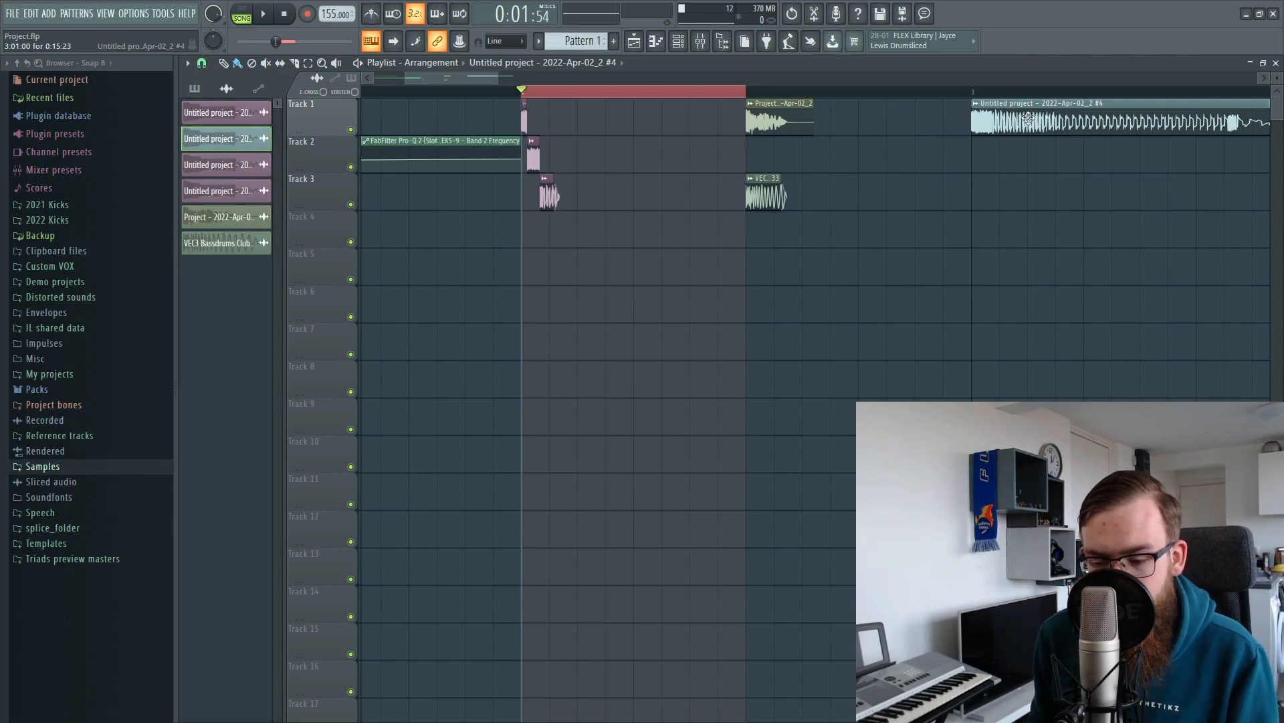
Step: Open the settings of the first kick clip on playlist Track 1 and check its time-stretching modes, ending on Stretch
{"action": "scroll", "coordinate": [545, 98], "scroll_direction": "up", "scroll_amount": 4}
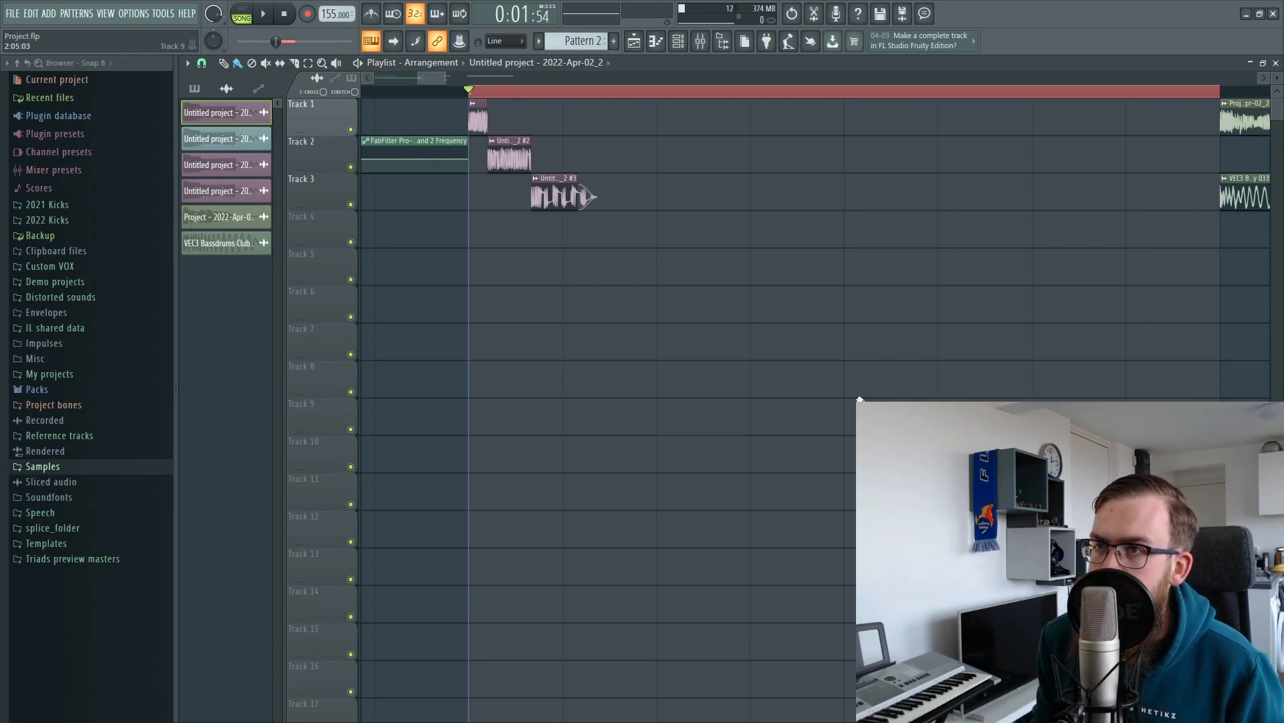
{"action": "double_click", "coordinate": [477, 119]}
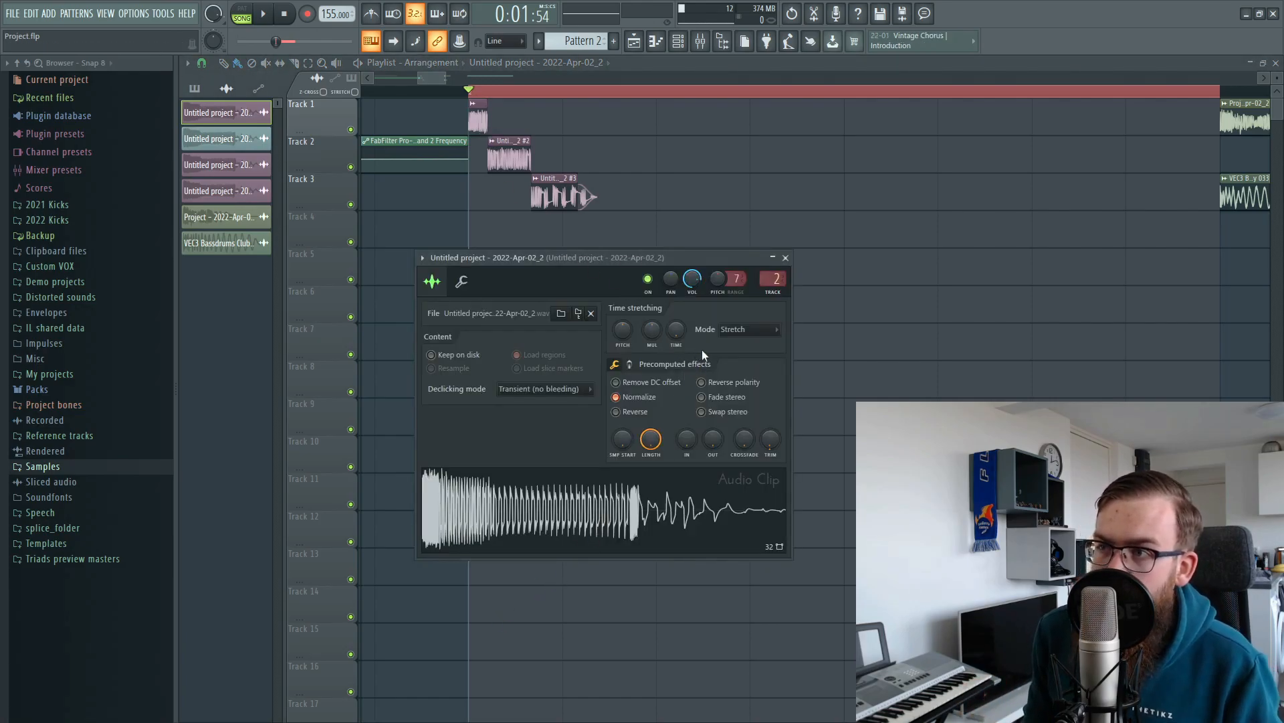
{"action": "left_click", "coordinate": [733, 326]}
{"action": "left_click", "coordinate": [741, 340]}
{"action": "left_click", "coordinate": [744, 328]}
{"action": "left_click", "coordinate": [732, 368]}
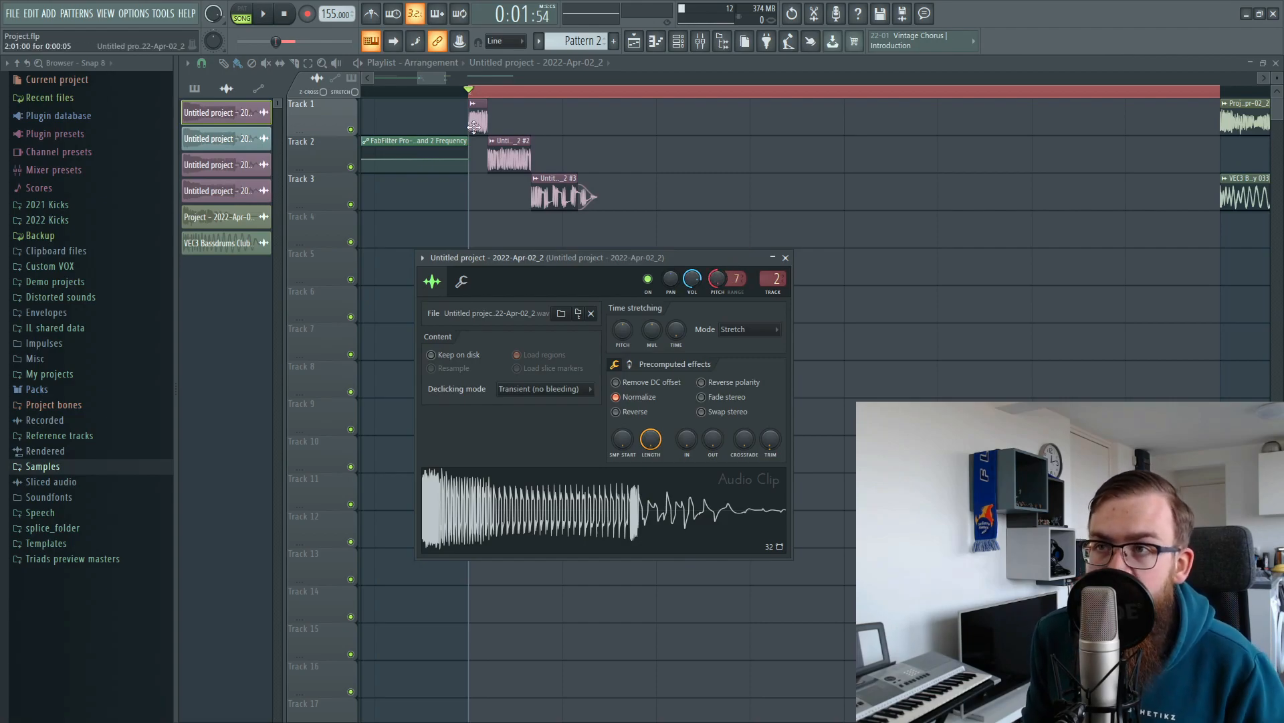
Step: Solo Track 1 with its clip's channel pitch reset to 0 cents, and paste the copied pitch back
{"action": "right_click", "coordinate": [716, 292]}
{"action": "left_click", "coordinate": [724, 296]}
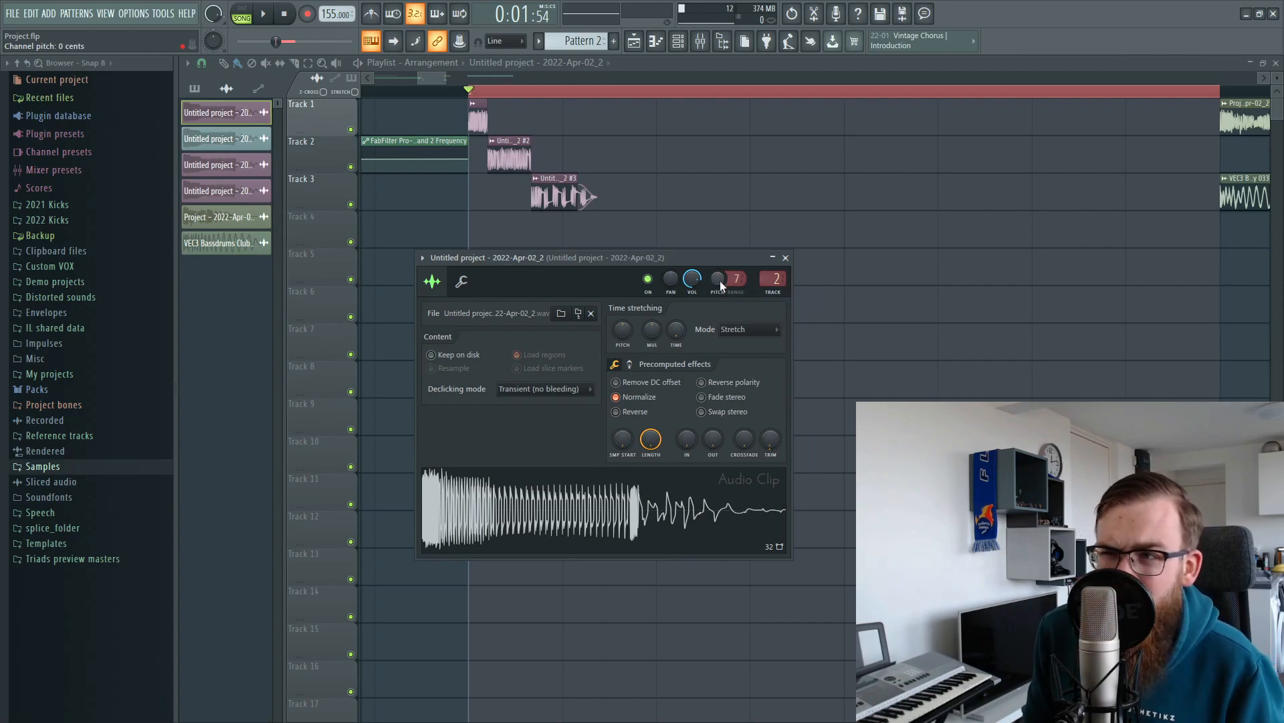
{"action": "left_click_drag", "start_coordinate": [711, 264], "coordinate": [756, 264]}
{"action": "left_click", "coordinate": [350, 129], "text": "ctrl"}
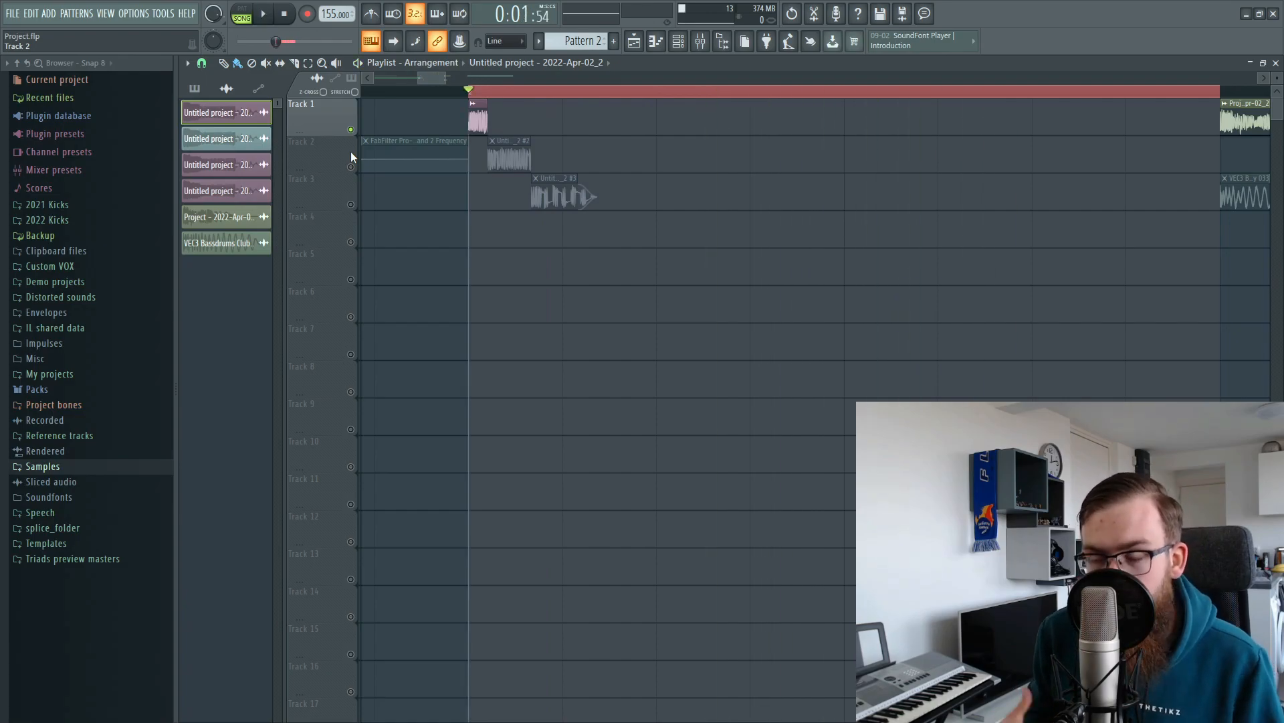
{"action": "double_click", "coordinate": [477, 125]}
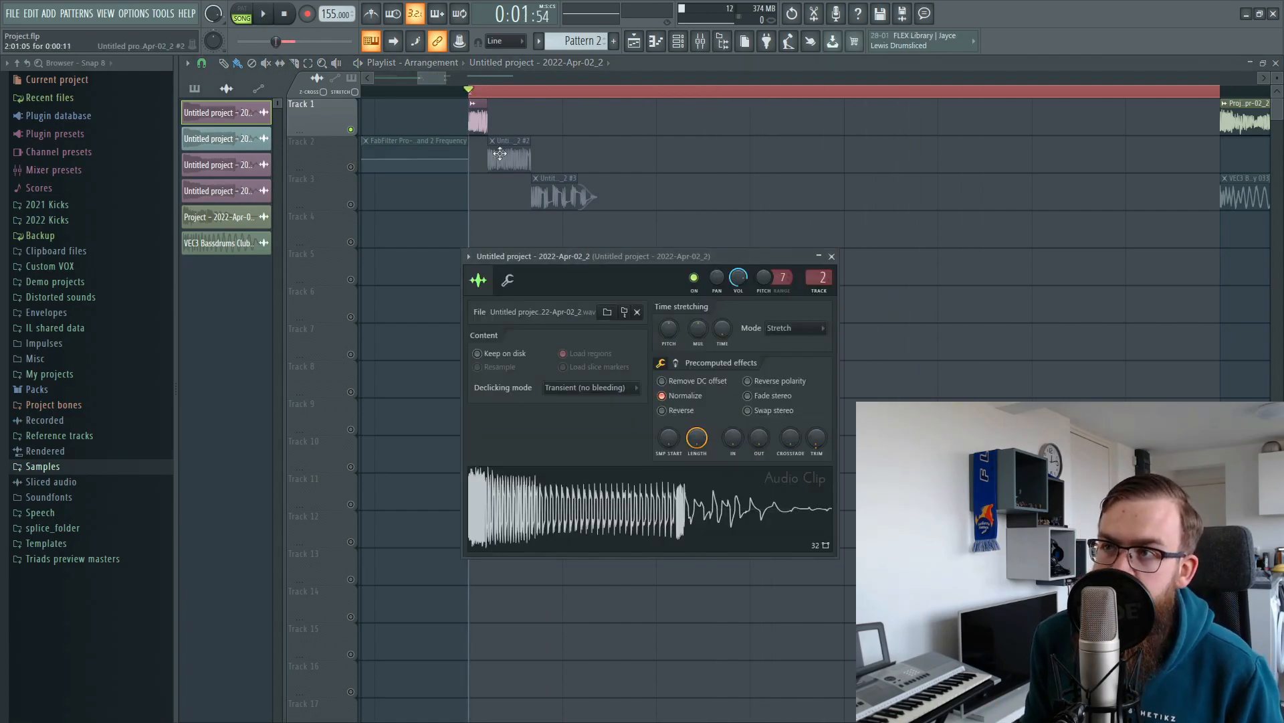
{"action": "right_click", "coordinate": [765, 278]}
{"action": "left_click", "coordinate": [813, 438]}
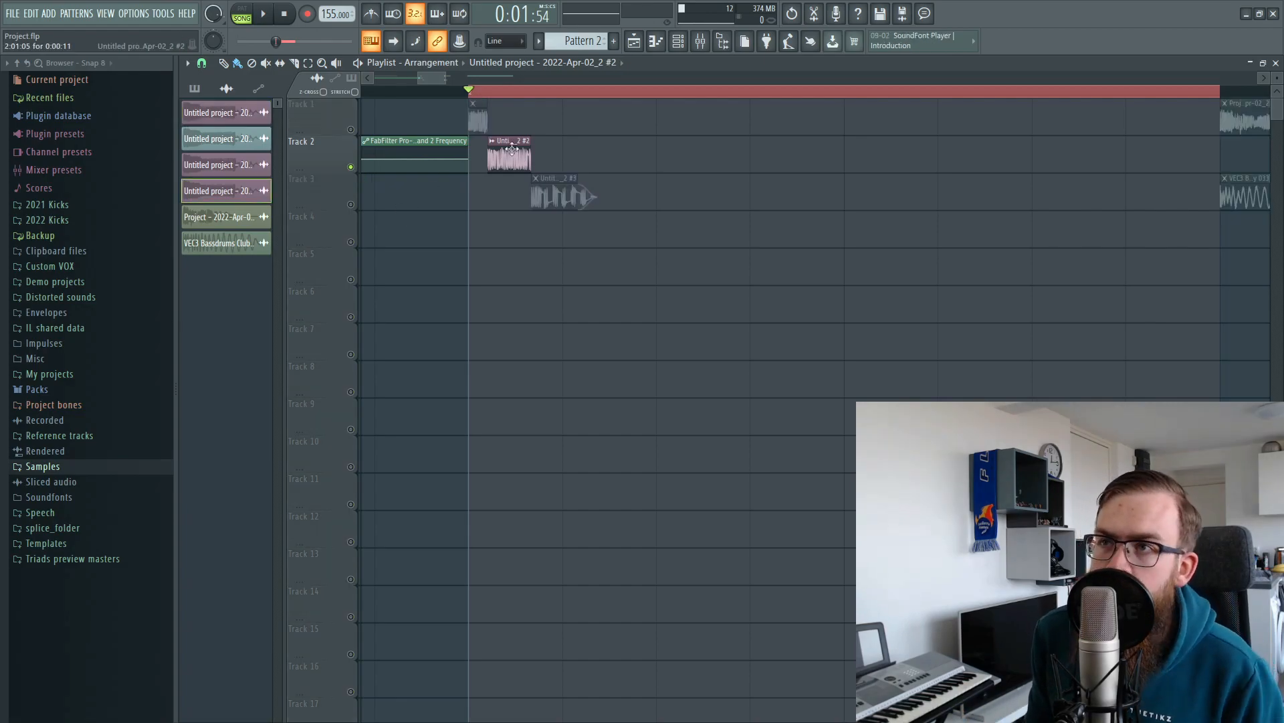
Step: Review the settings of the second kick clip on Track 2 and play it together with the unmuted Track 1
{"action": "double_click", "coordinate": [496, 156]}
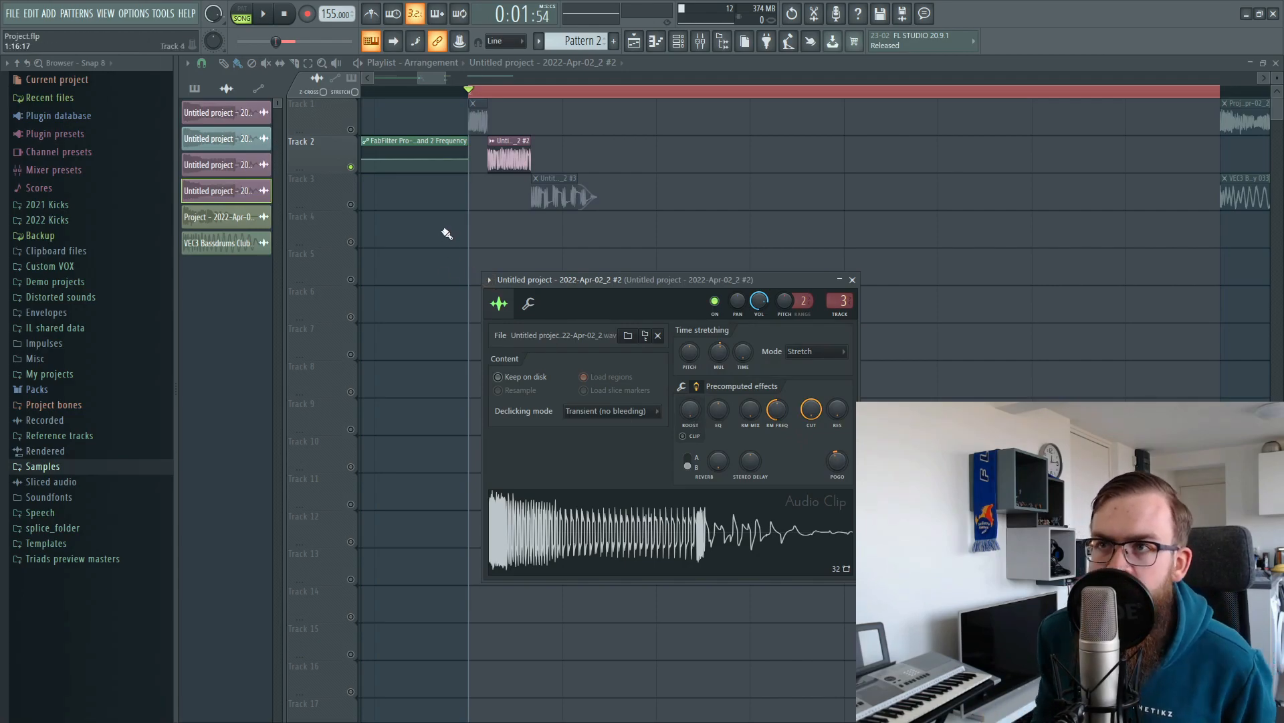
{"action": "left_click", "coordinate": [351, 130]}
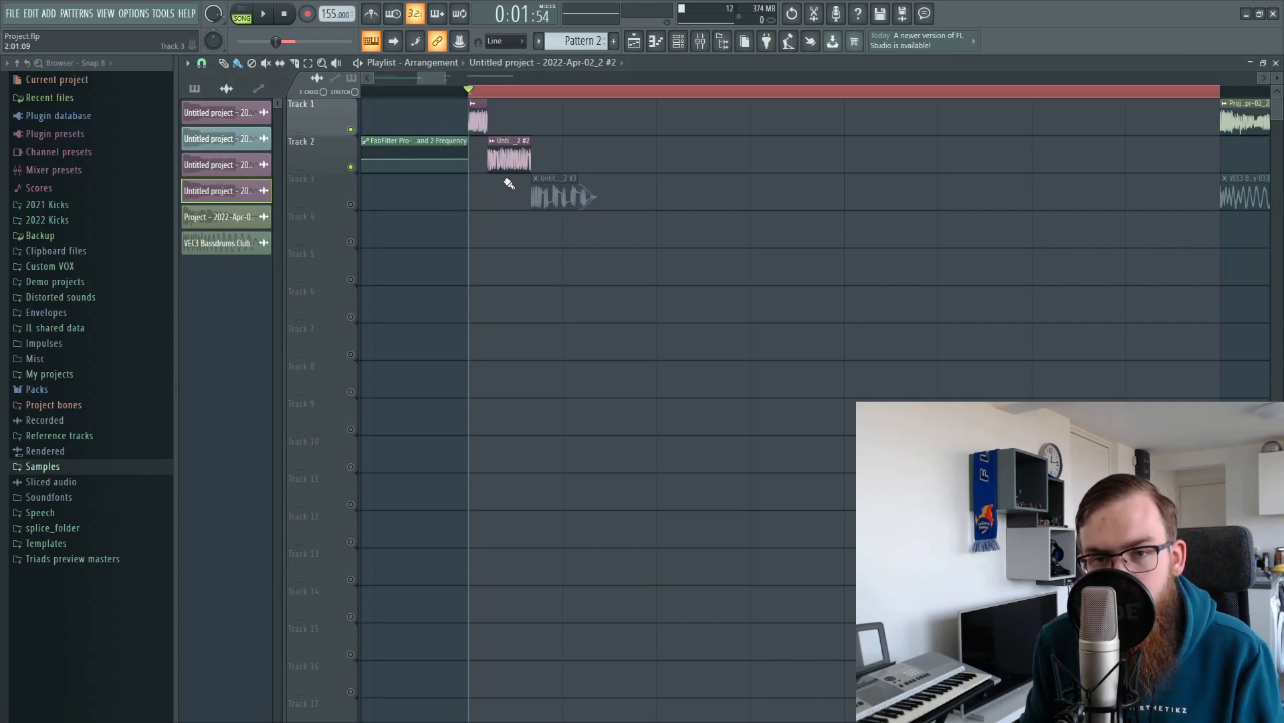
{"action": "key", "text": "space"}
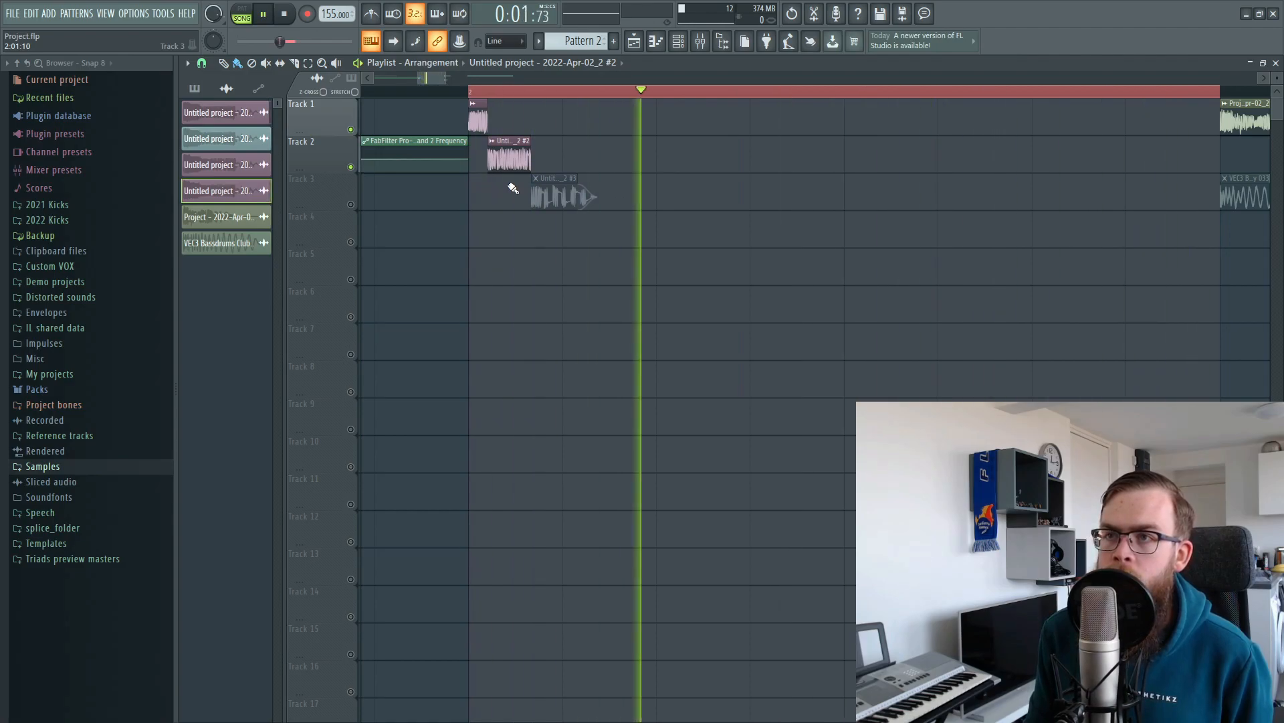
{"action": "key", "text": "space"}
Step: Play the kick with the Track 2 clip's Pogo effect reset for comparison, and restore the Pogo value
{"action": "double_click", "coordinate": [513, 160]}
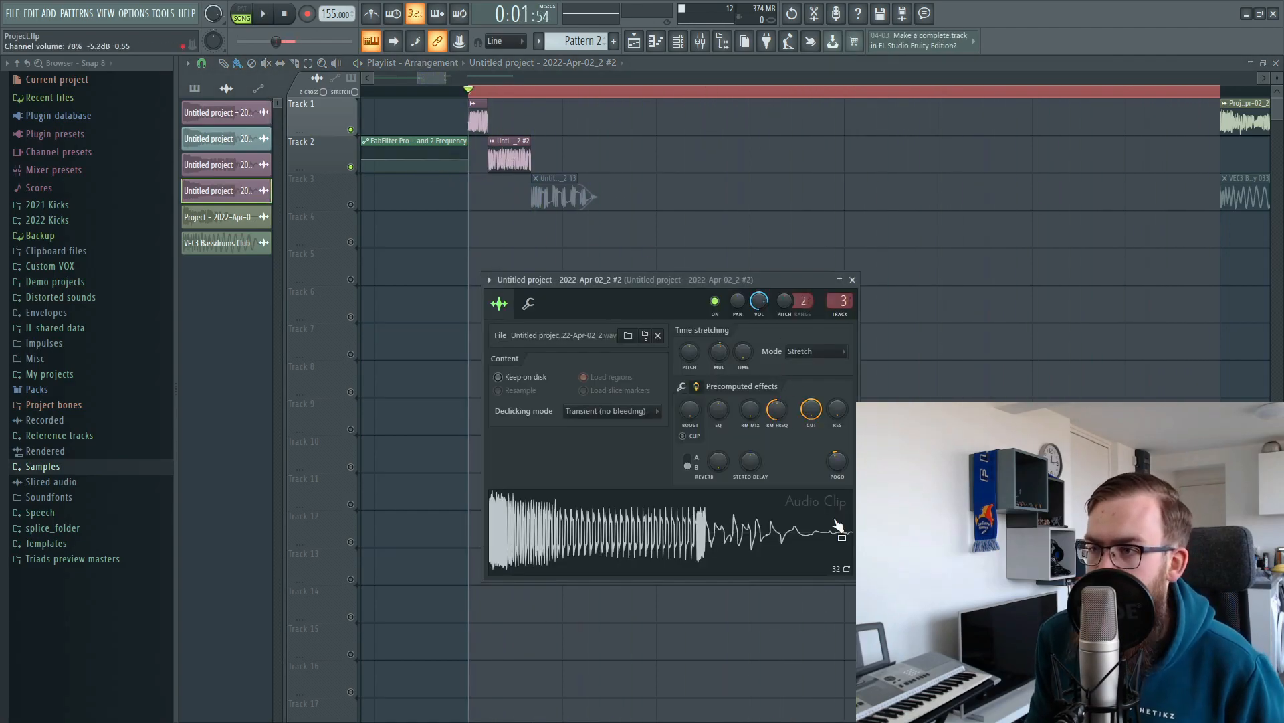
{"action": "right_click", "coordinate": [837, 460]}
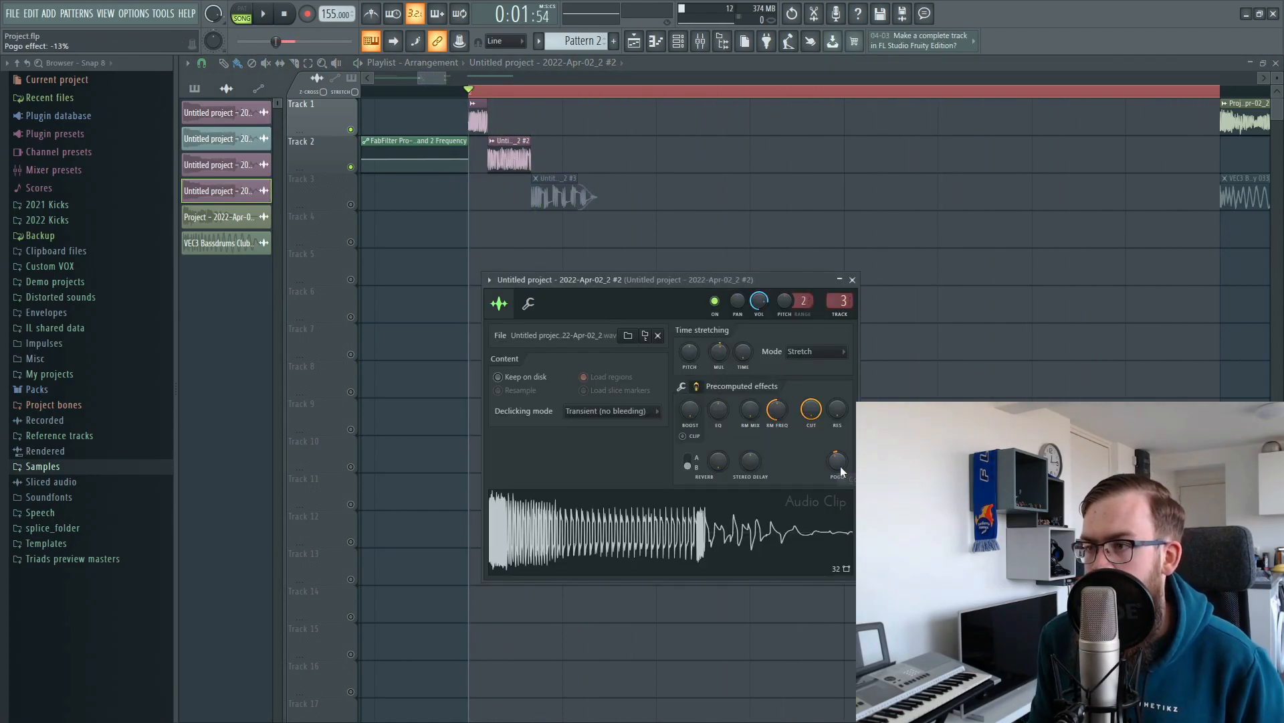
{"action": "left_click", "coordinate": [848, 466]}
{"action": "key", "text": "space"}
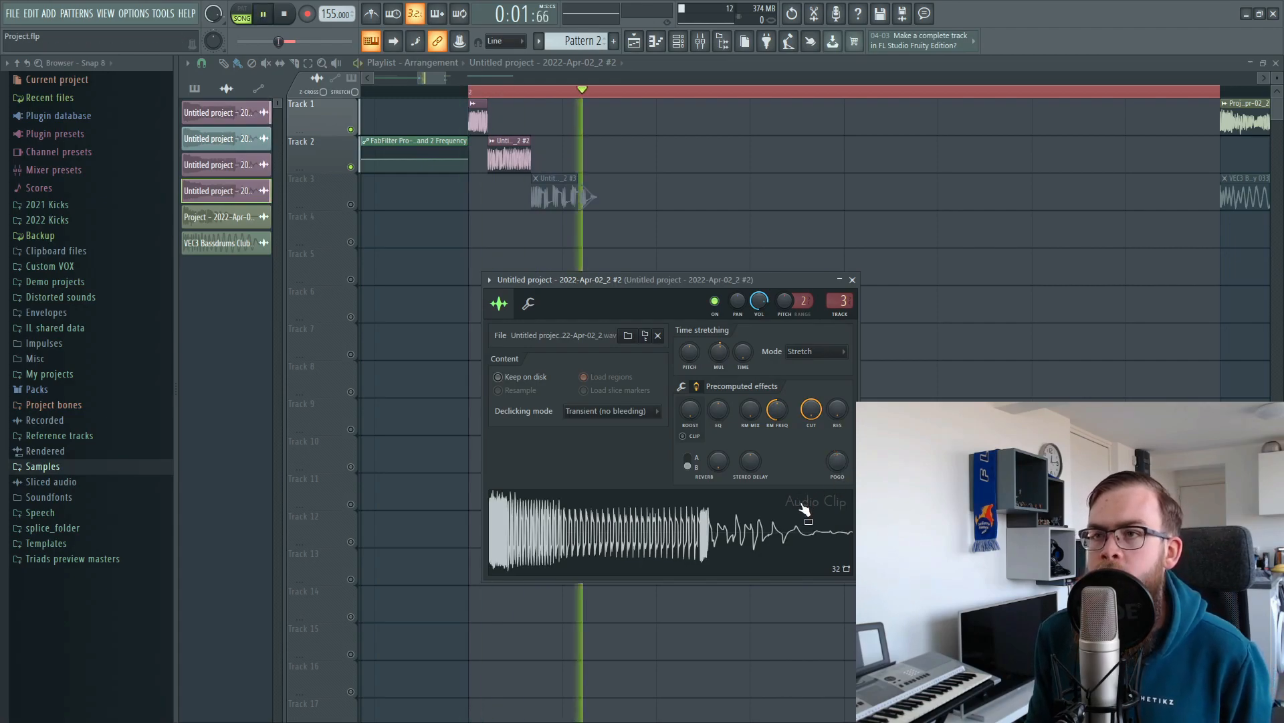
{"action": "key", "text": "space"}
{"action": "key", "text": "space"}
{"action": "key", "text": "space"}
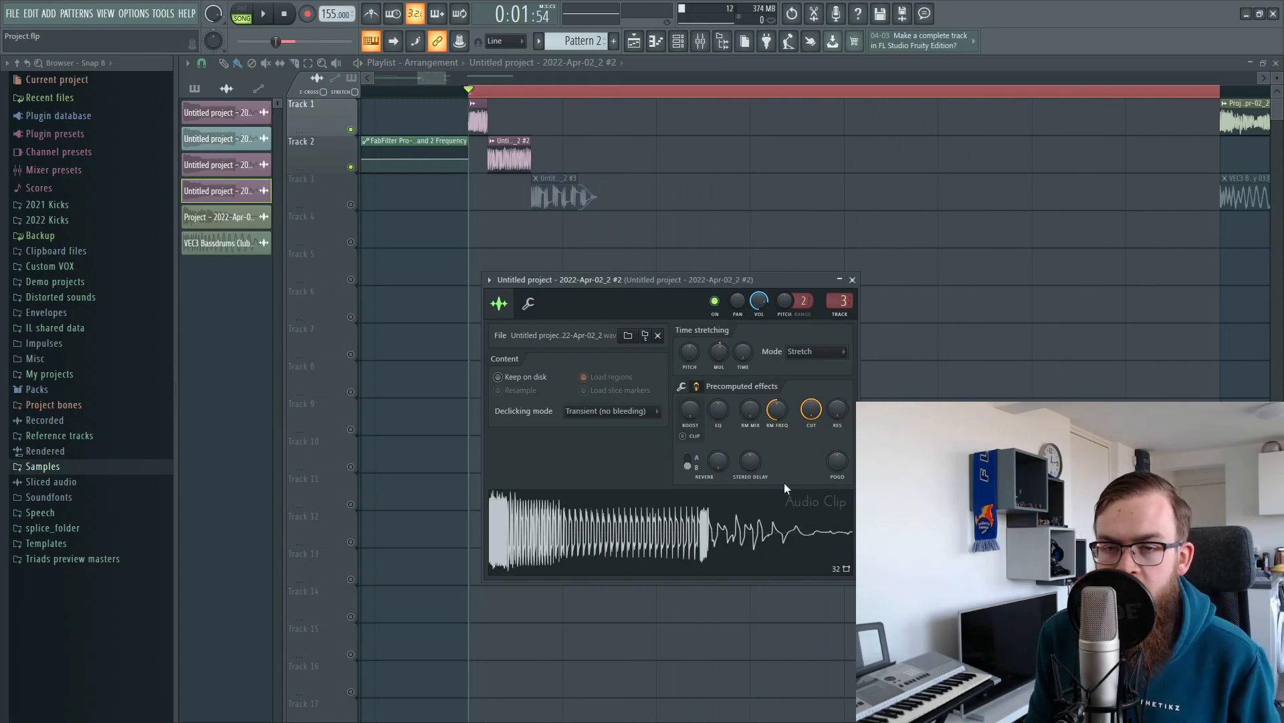
{"action": "right_click", "coordinate": [837, 461]}
{"action": "left_click", "coordinate": [851, 500]}
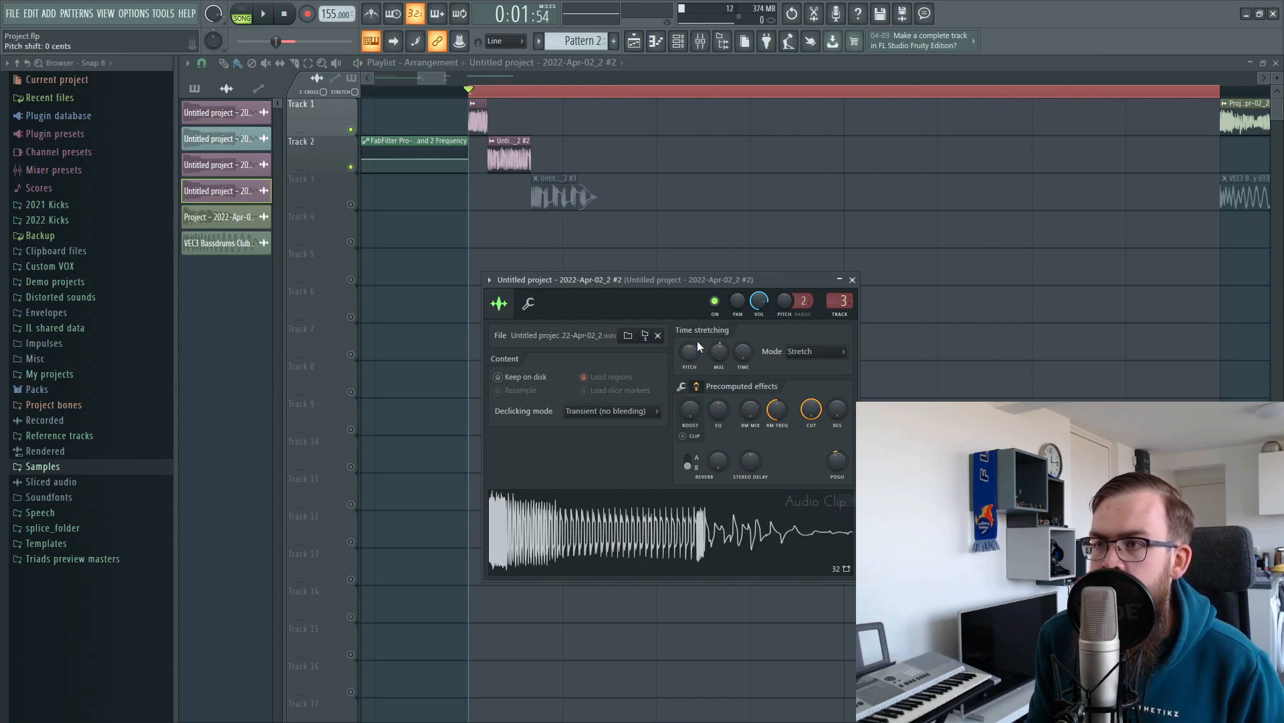
Step: Play the kick with the Track 2 clip's time-stretch multiplier reset for comparison, restore the copied value, and close the clip settings
{"action": "right_click", "coordinate": [723, 354]}
{"action": "left_click", "coordinate": [750, 381]}
{"action": "right_click", "coordinate": [722, 353]}
{"action": "left_click", "coordinate": [737, 363]}
{"action": "key", "text": "space"}
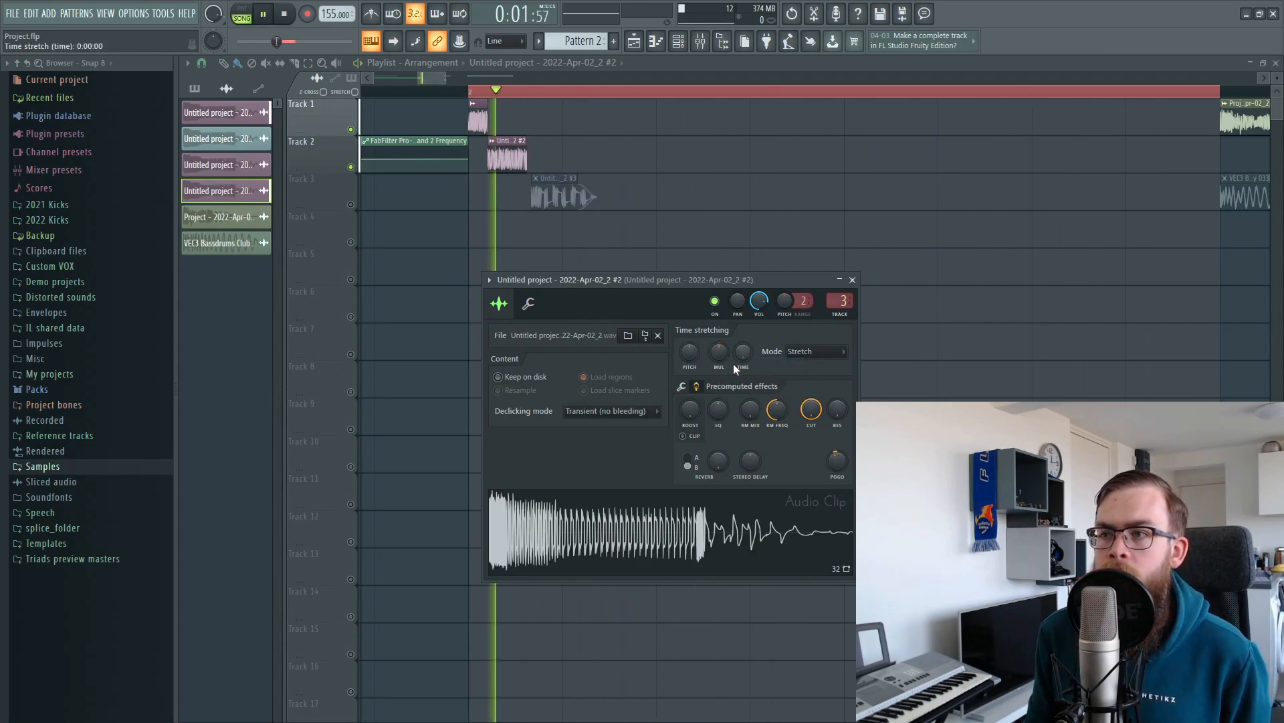
{"action": "key", "text": "space"}
{"action": "right_click", "coordinate": [723, 360]}
{"action": "left_click", "coordinate": [748, 388]}
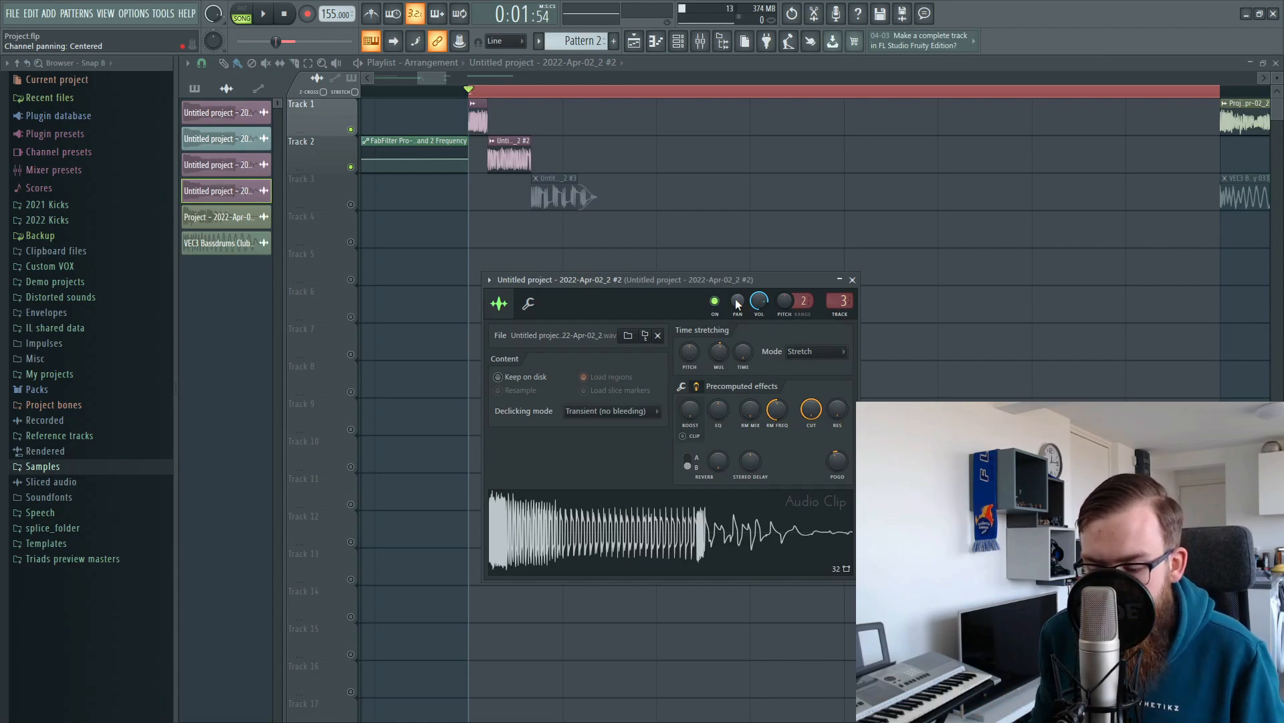
{"action": "left_click", "coordinate": [852, 280]}
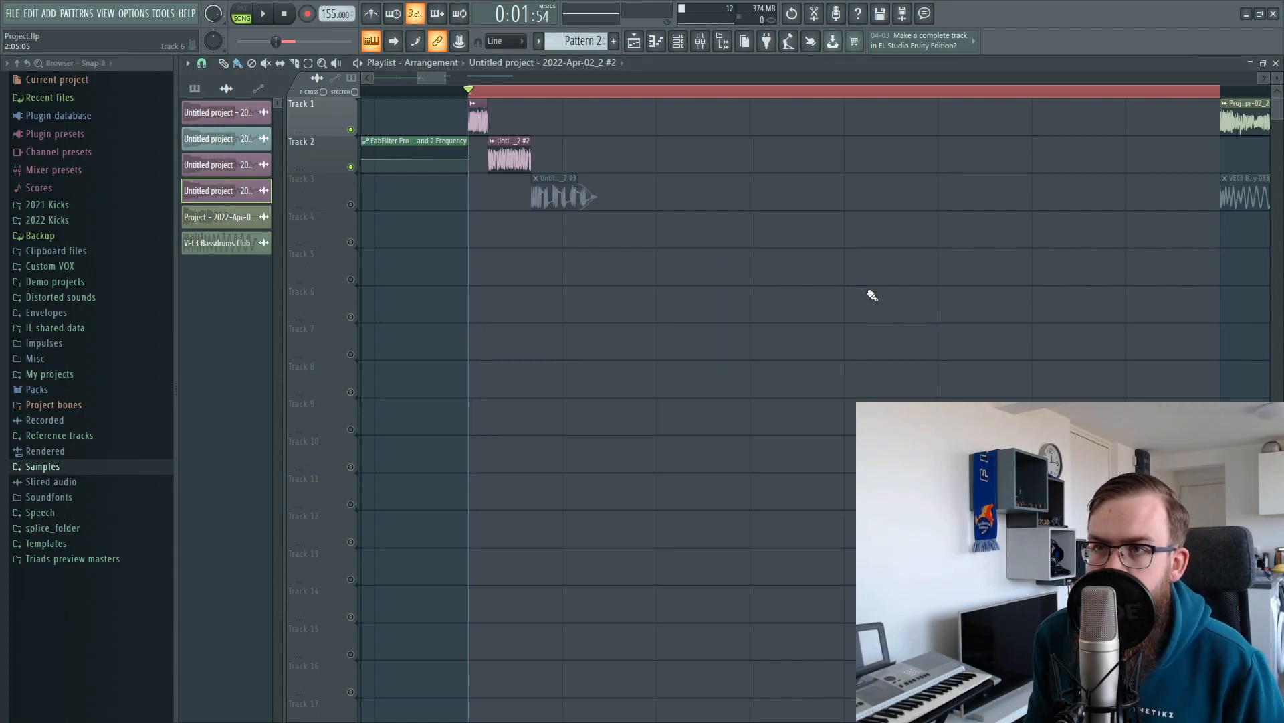
Step: Solo Track 3 and open the settings of its kick tail clip
{"action": "right_click", "coordinate": [350, 205]}
{"action": "left_click", "coordinate": [560, 194]}
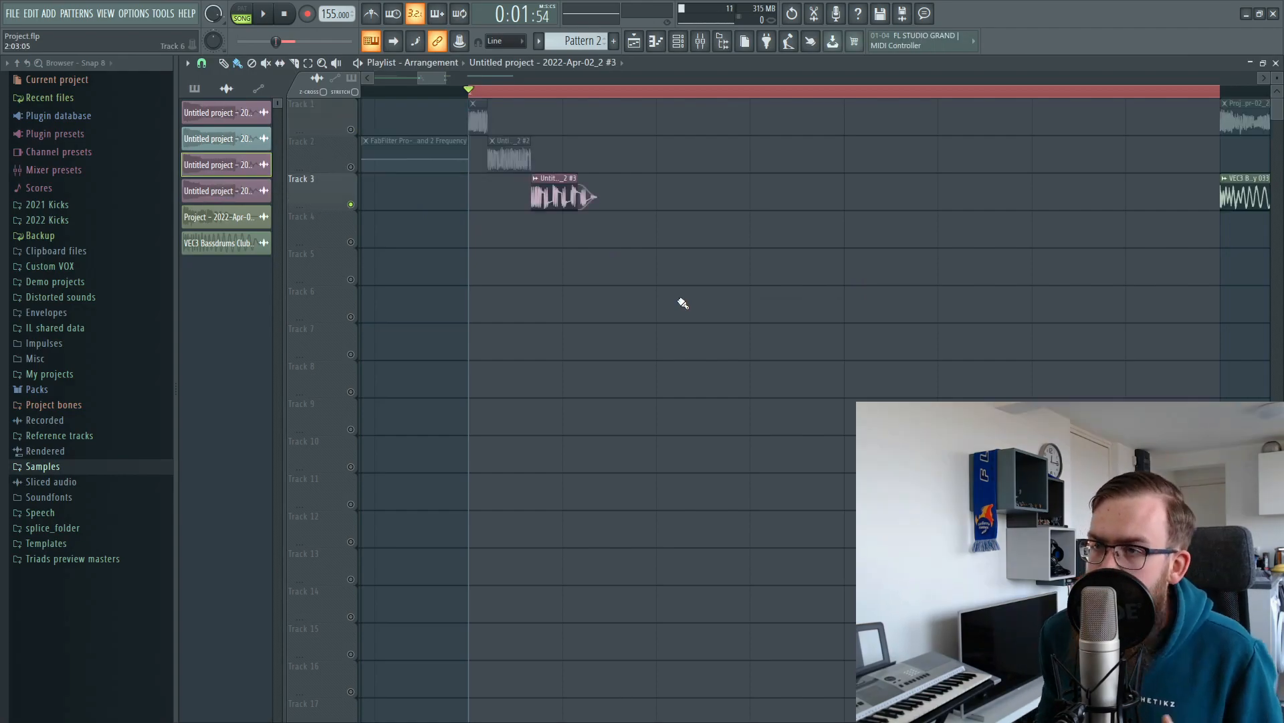
{"action": "double_click", "coordinate": [568, 188]}
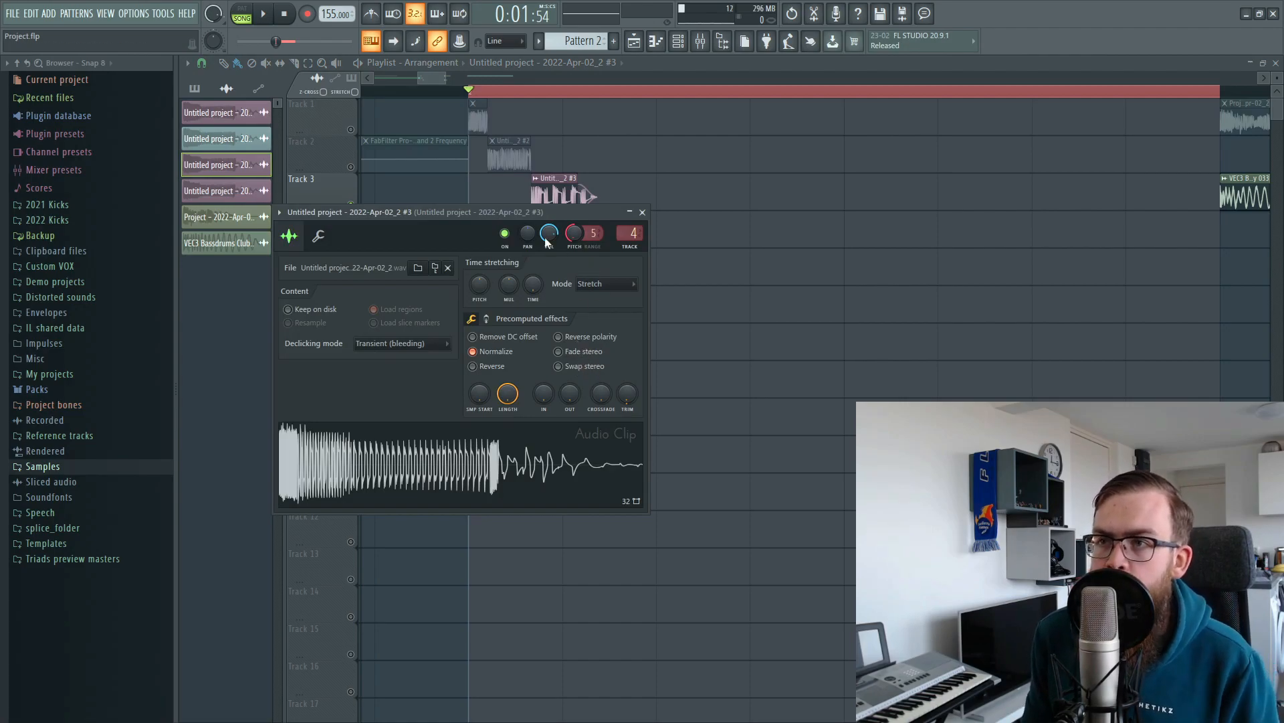
Step: Unmute Tracks 1 and 2 and reopen the settings of the Track 3 clip
{"action": "left_click", "coordinate": [351, 167]}
{"action": "left_click", "coordinate": [351, 129]}
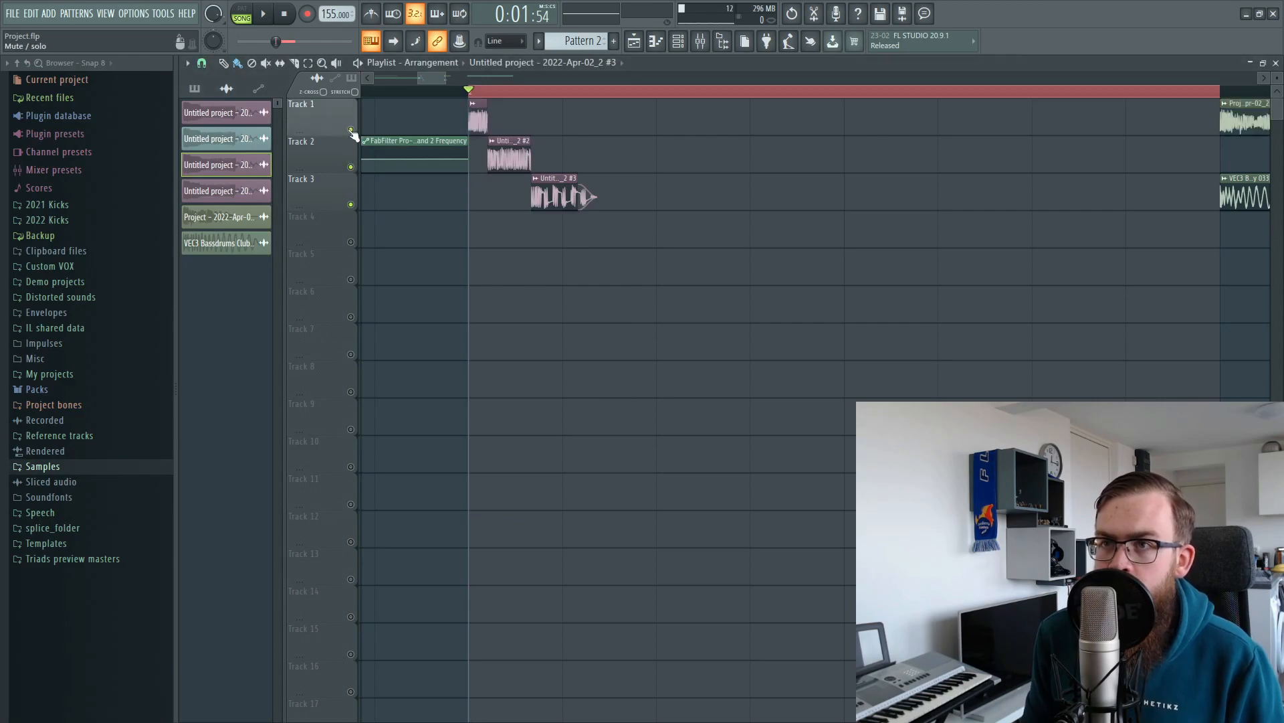
{"action": "double_click", "coordinate": [545, 194]}
Step: Copy the Track 3 clip's channel pitch, reset it to 0 cents for comparison, and paste the copied value back
{"action": "right_click", "coordinate": [573, 233]}
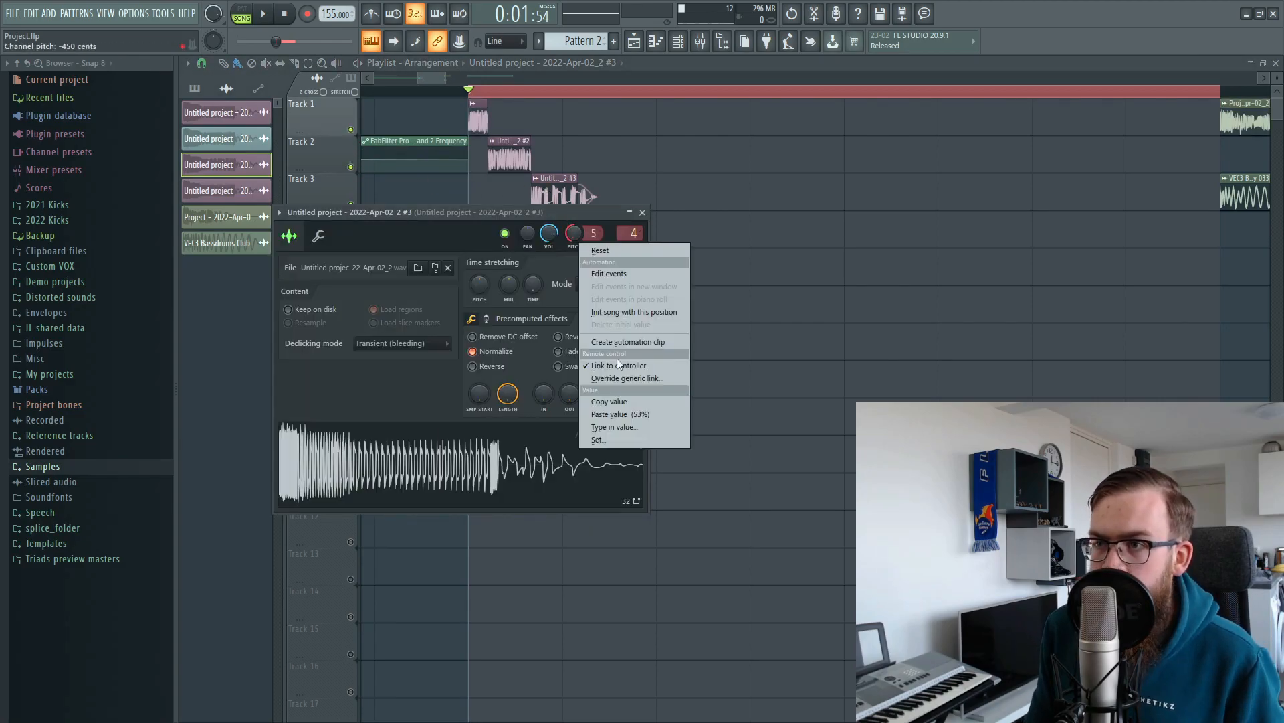
{"action": "left_click", "coordinate": [620, 399]}
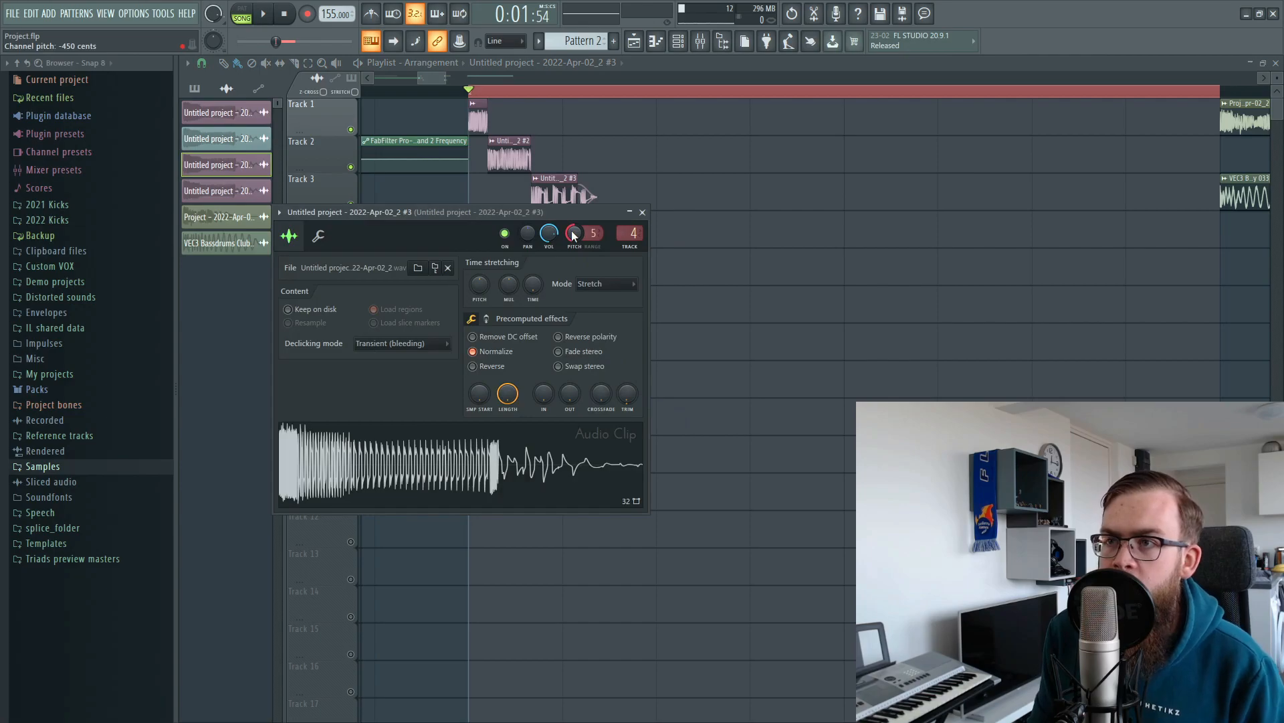
{"action": "left_click_drag", "start_coordinate": [564, 216], "coordinate": [597, 251]}
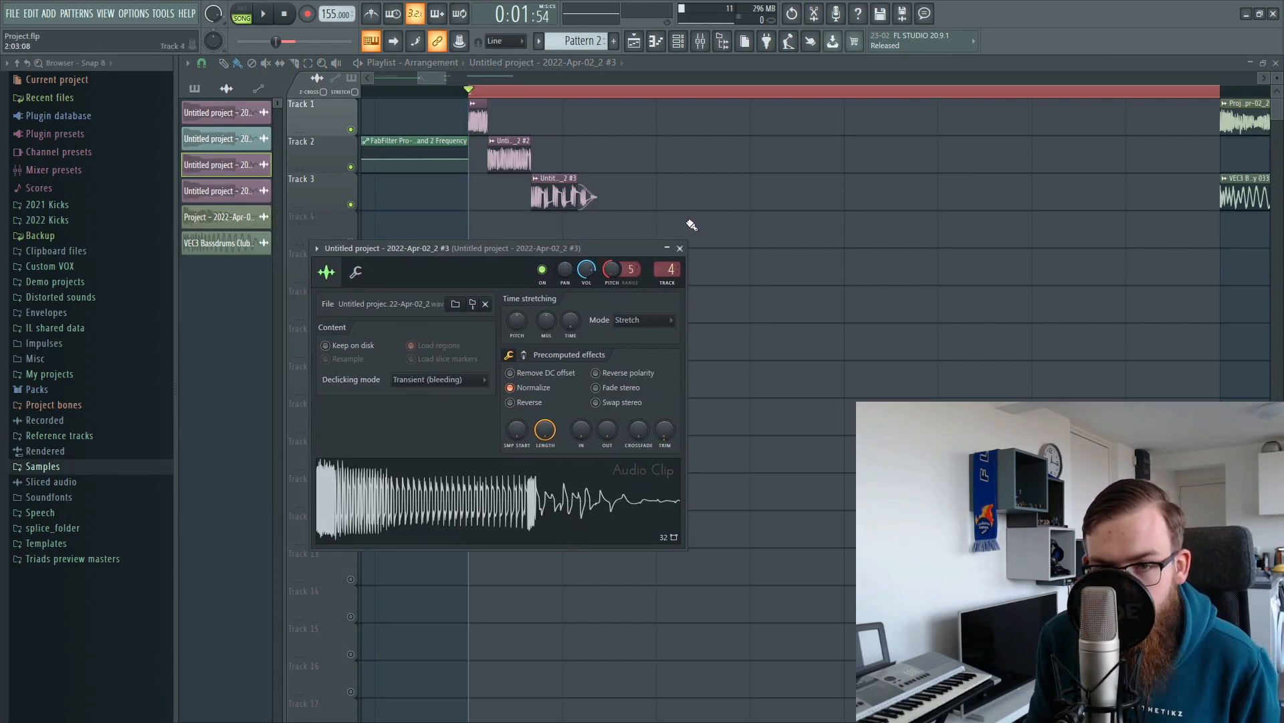
{"action": "right_click", "coordinate": [613, 270]}
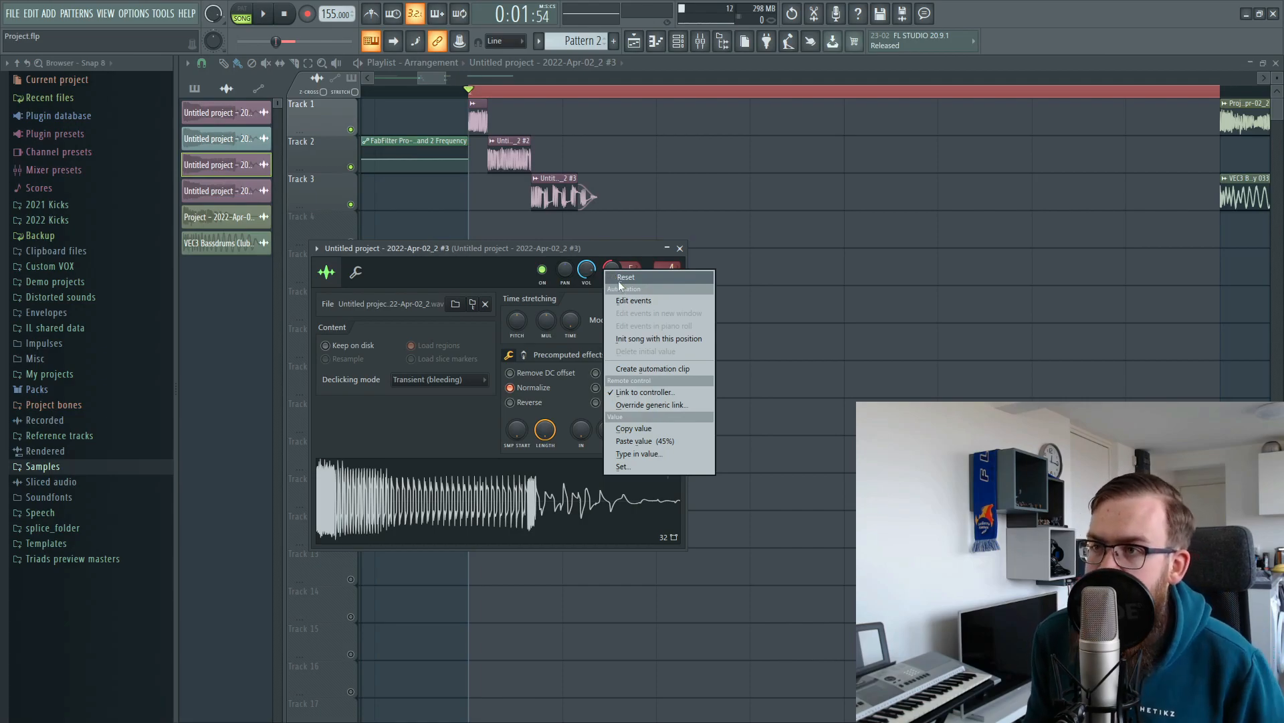
{"action": "left_click", "coordinate": [614, 277]}
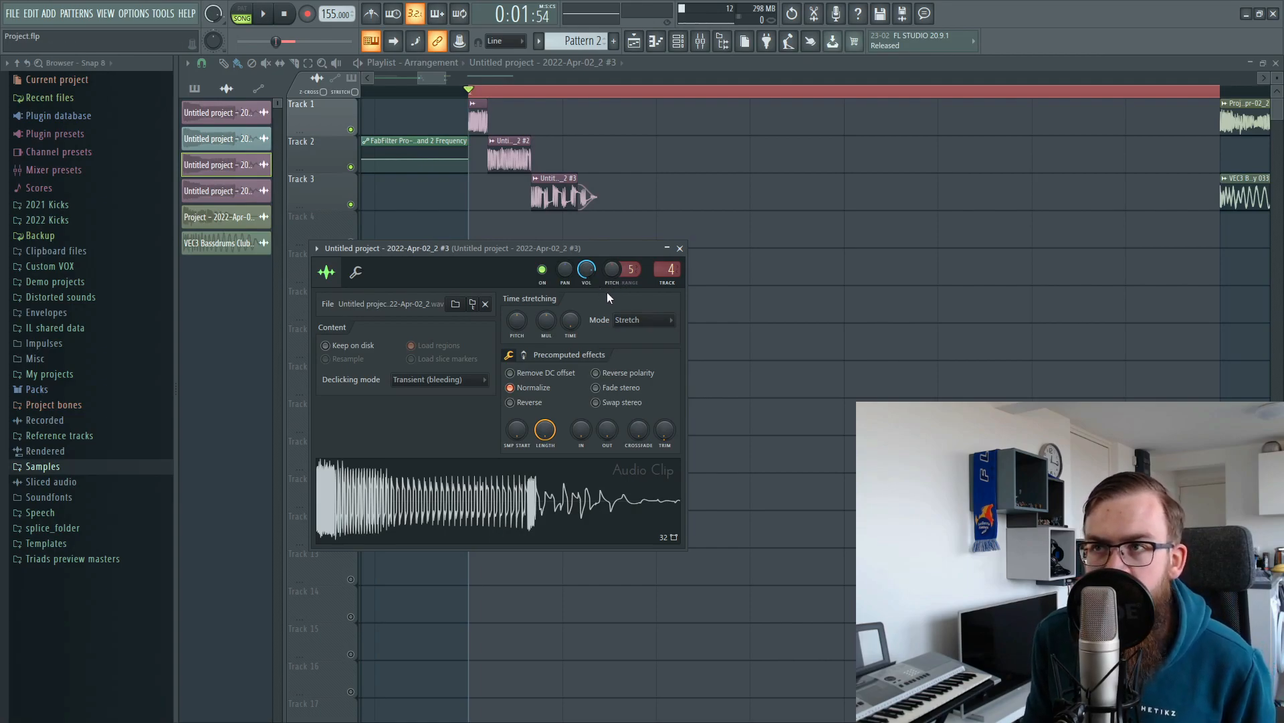
{"action": "right_click", "coordinate": [614, 276]}
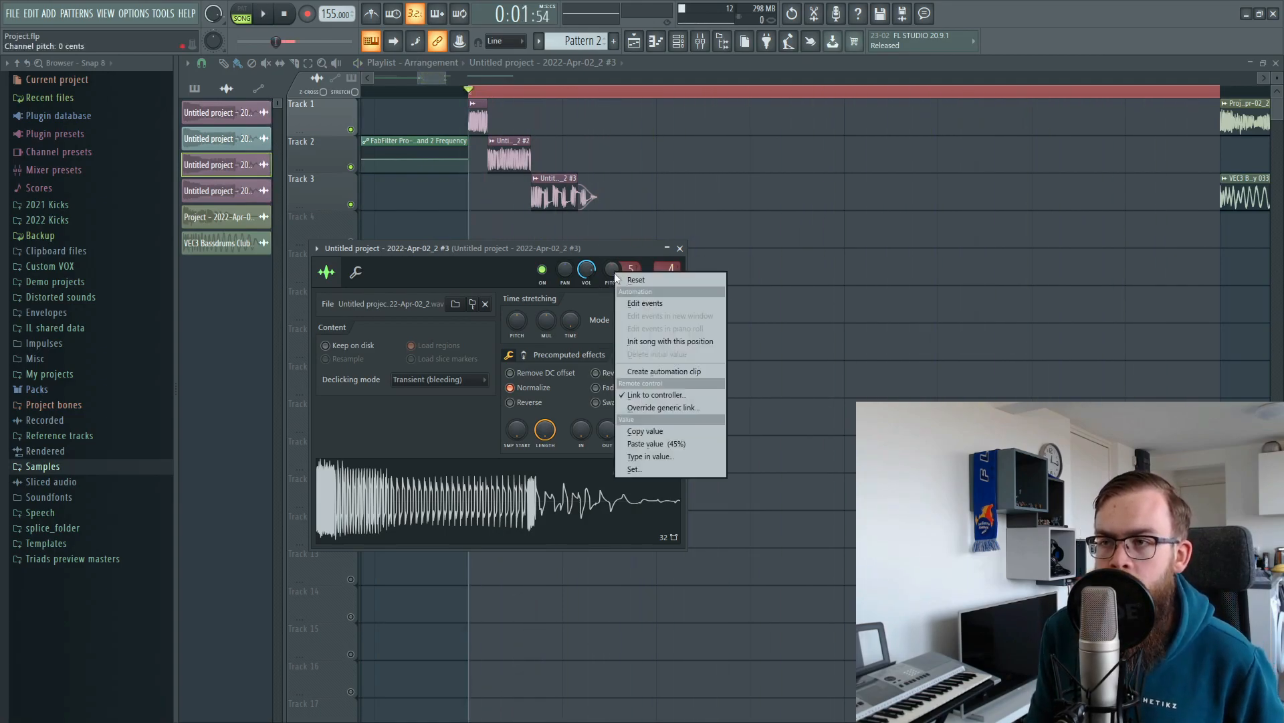
{"action": "left_click", "coordinate": [650, 442]}
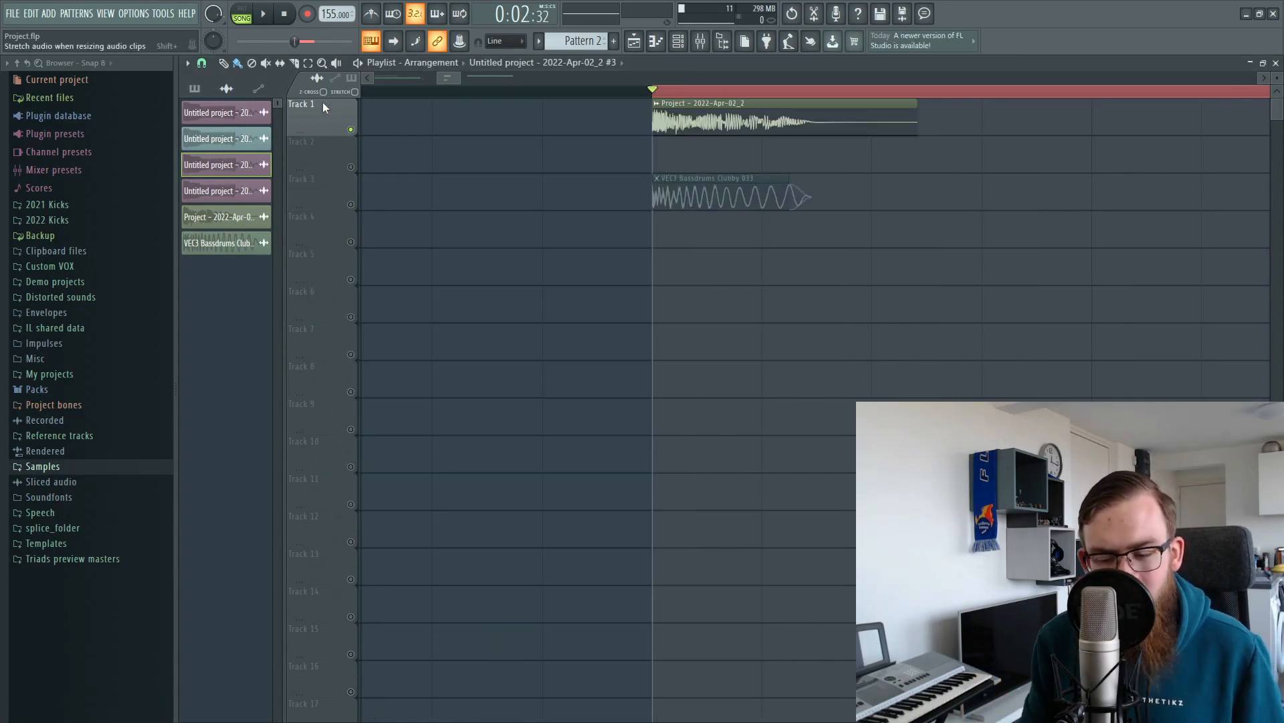
Step: Unmute the VEC3 Bassdrums Clubby 033 clip on Track 3 and play it layered with the Project clip on Track 1
{"action": "left_click", "coordinate": [351, 204]}
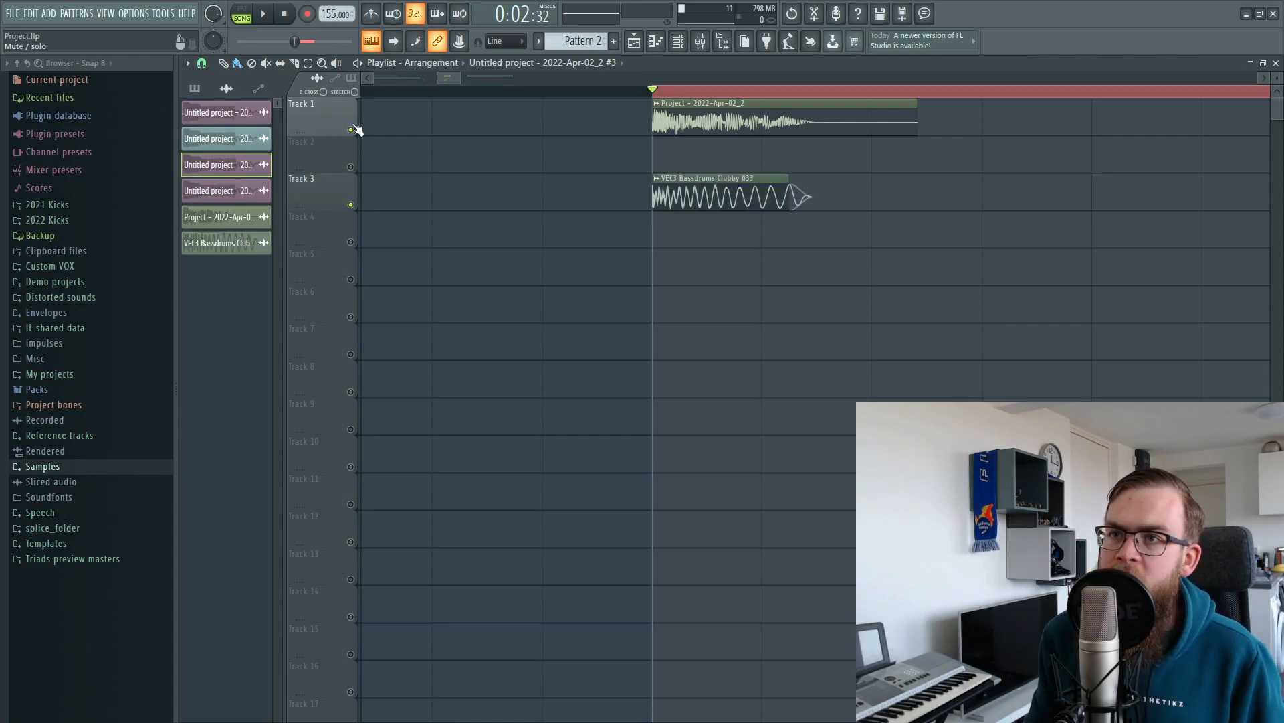
{"action": "left_click", "coordinate": [351, 129]}
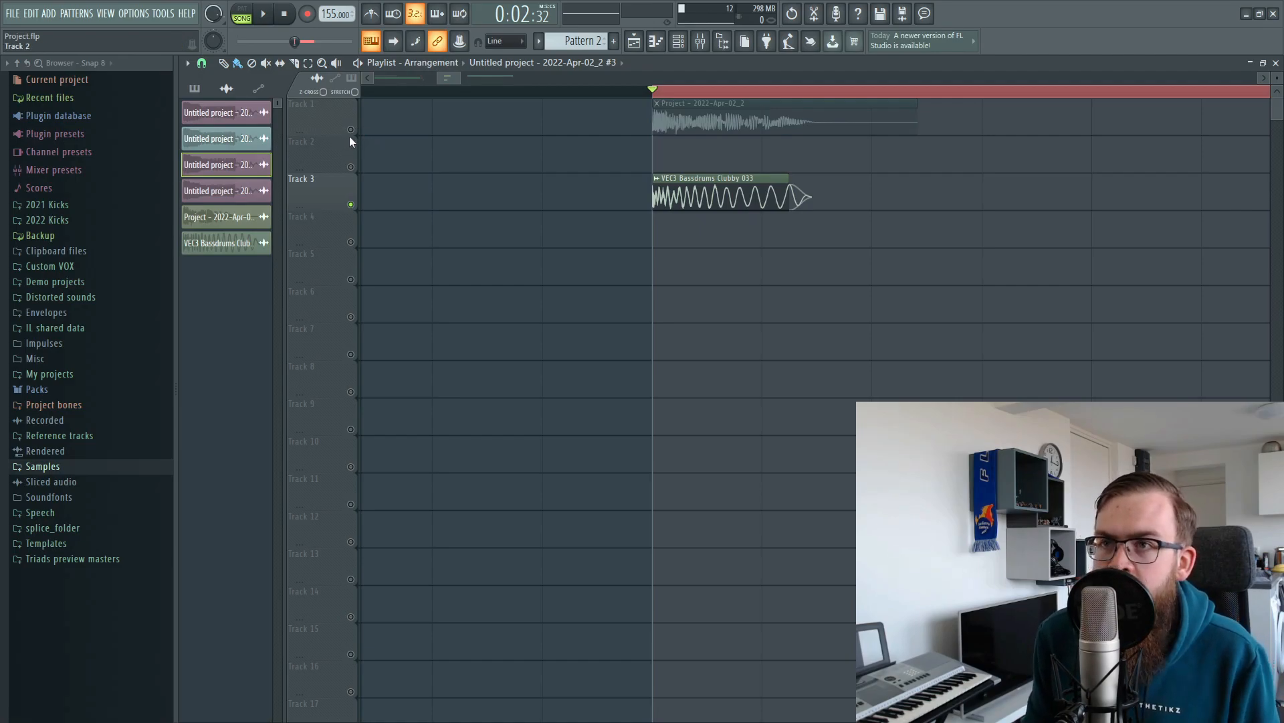
{"action": "left_click", "coordinate": [350, 130]}
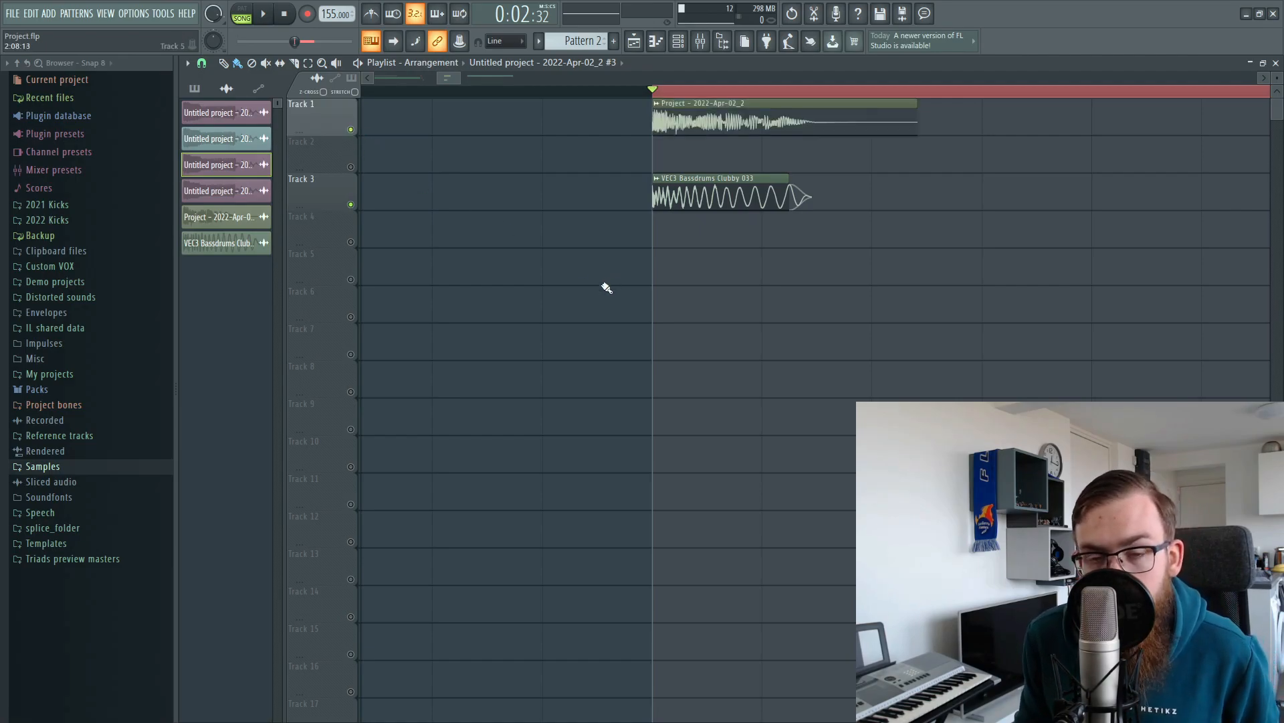
{"action": "key", "text": "space"}
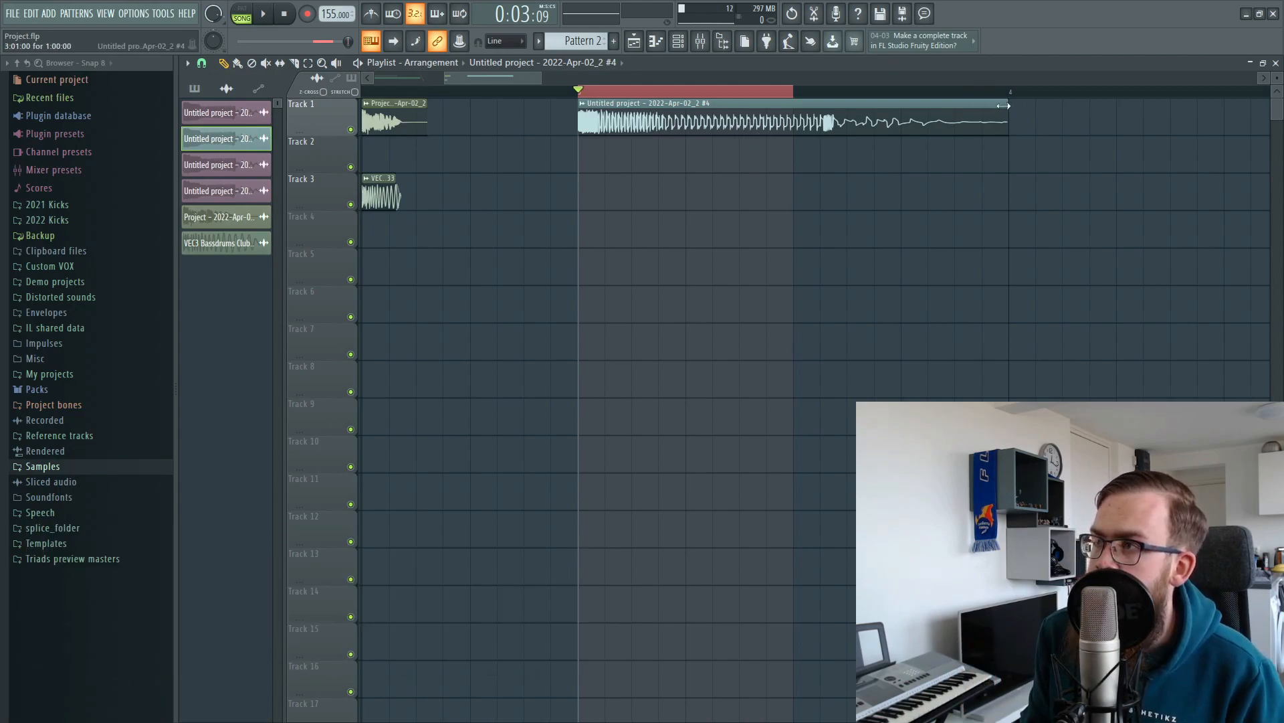
Step: Trim the end of the Untitled project kick clip on Track 1 so only its opening part remains
{"action": "left_click_drag", "start_coordinate": [1007, 102], "coordinate": [611, 88]}
{"action": "scroll", "coordinate": [611, 88], "scroll_direction": "up", "scroll_amount": 4}
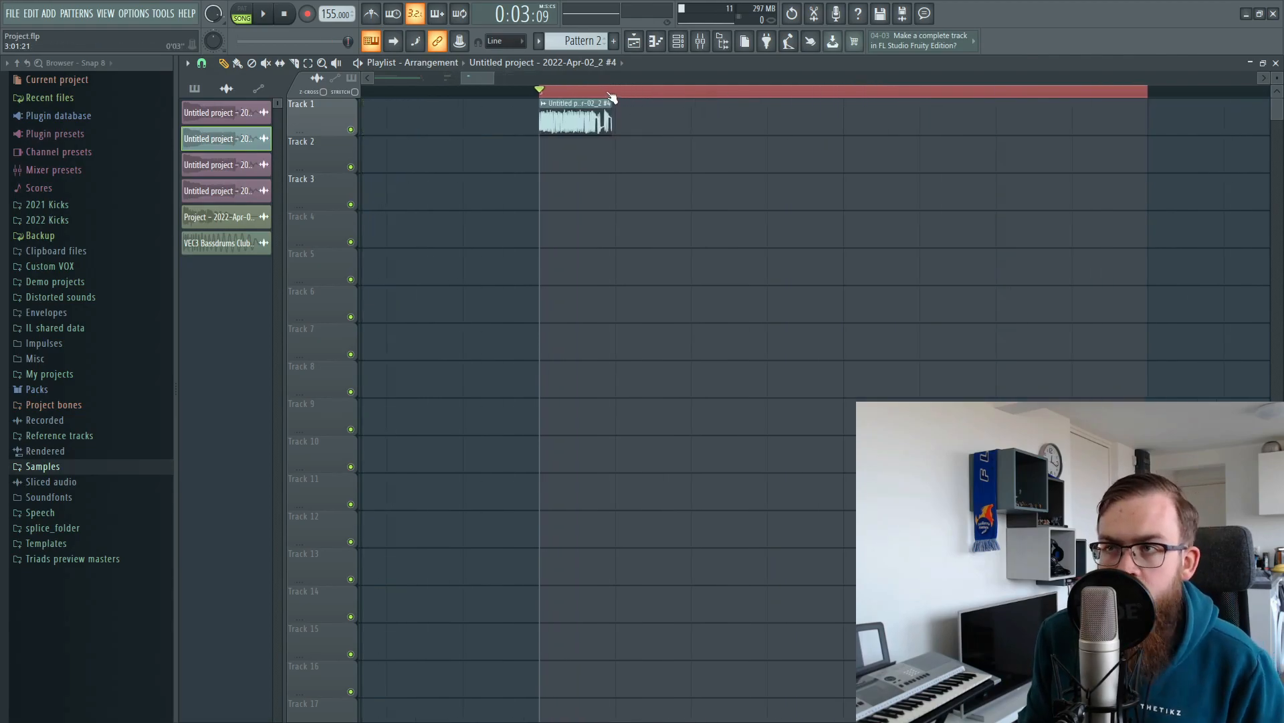
{"action": "left_click_drag", "start_coordinate": [616, 104], "coordinate": [649, 104]}
Step: Slice the trimmed kick clip at two points and spread the three parts as separate clips over Tracks 1 to 3
{"action": "left_click", "coordinate": [295, 63]}
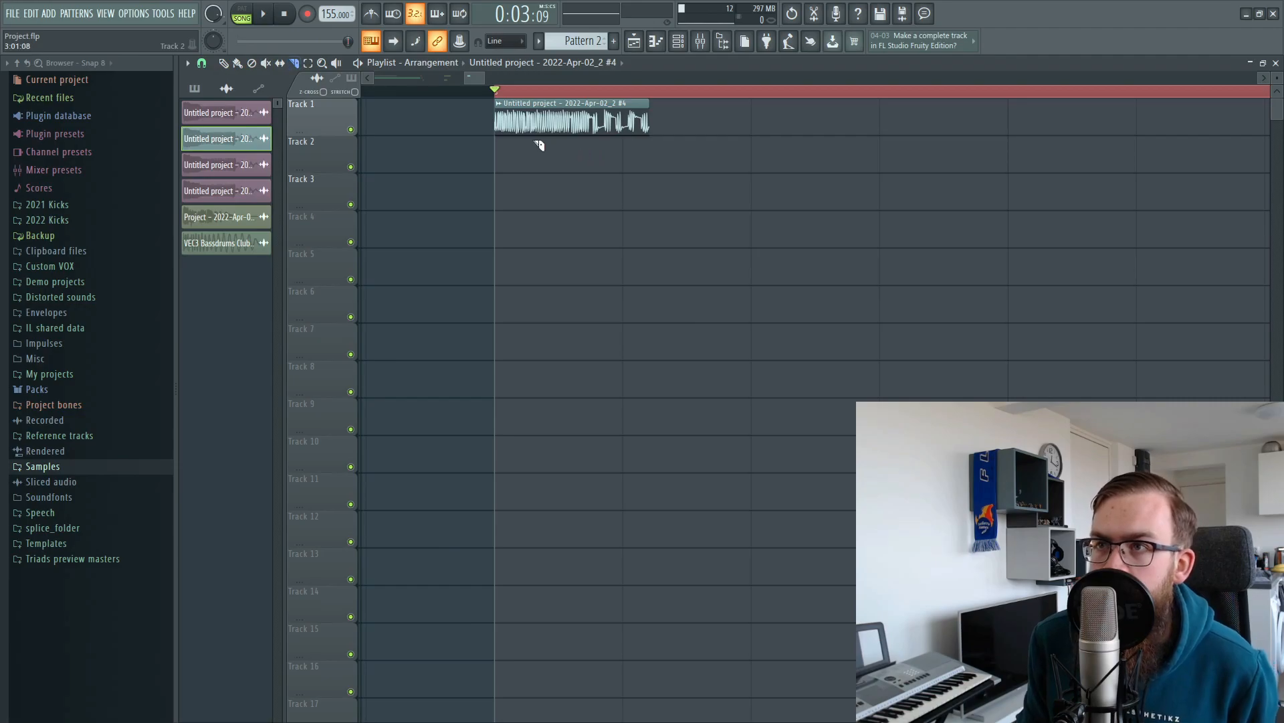
{"action": "left_click_drag", "start_coordinate": [511, 138], "coordinate": [512, 111]}
{"action": "left_click_drag", "start_coordinate": [576, 137], "coordinate": [576, 111]}
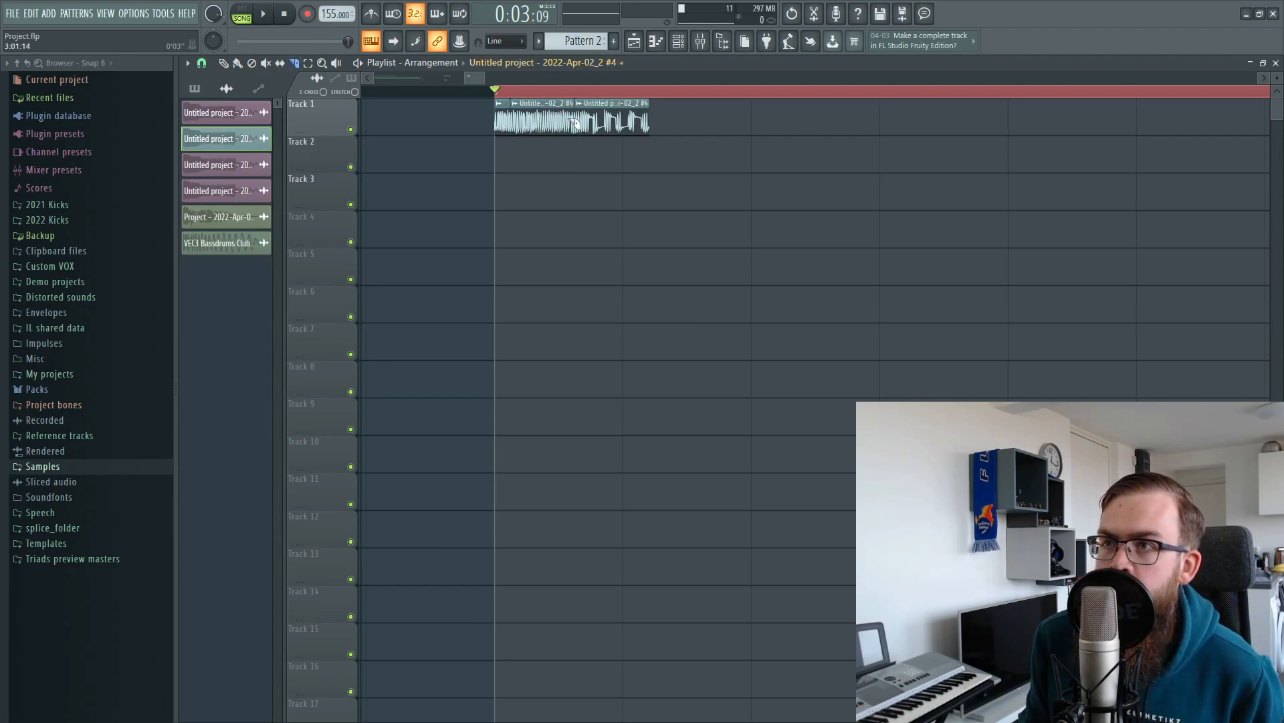
{"action": "left_click", "coordinate": [224, 62]}
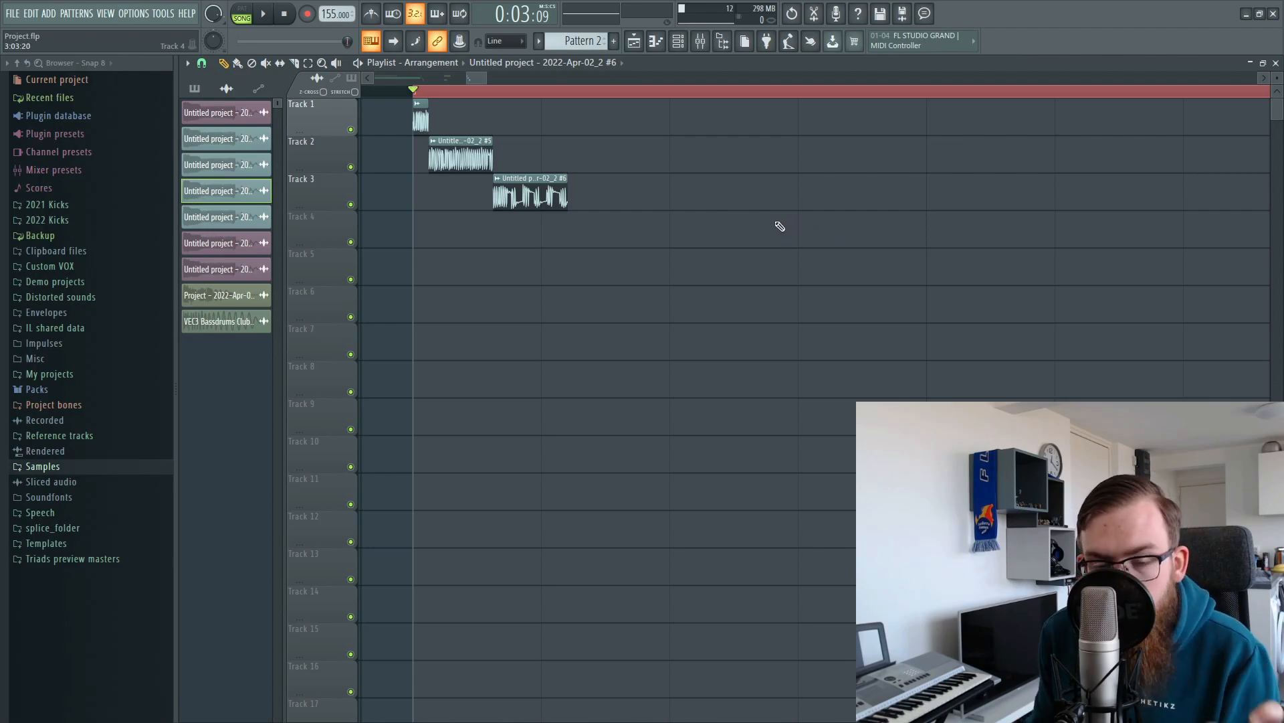
{"action": "left_click", "coordinate": [700, 41]}
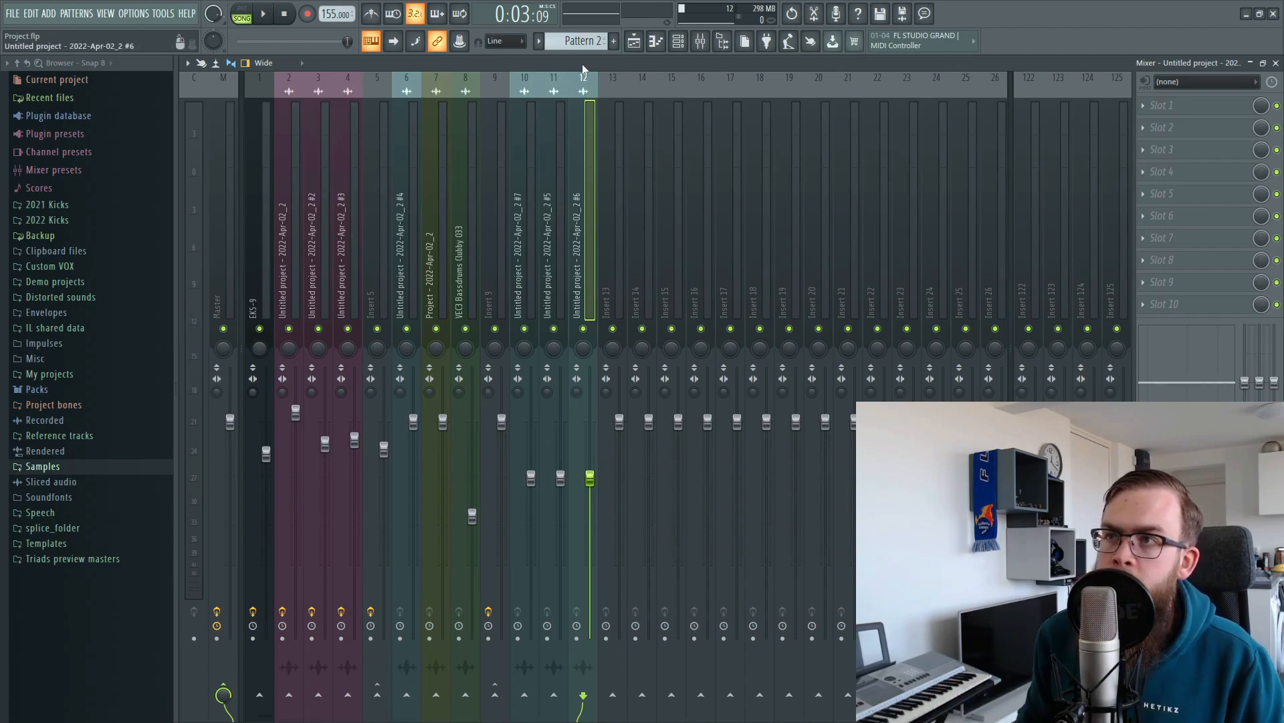
{"action": "left_click", "coordinate": [634, 41]}
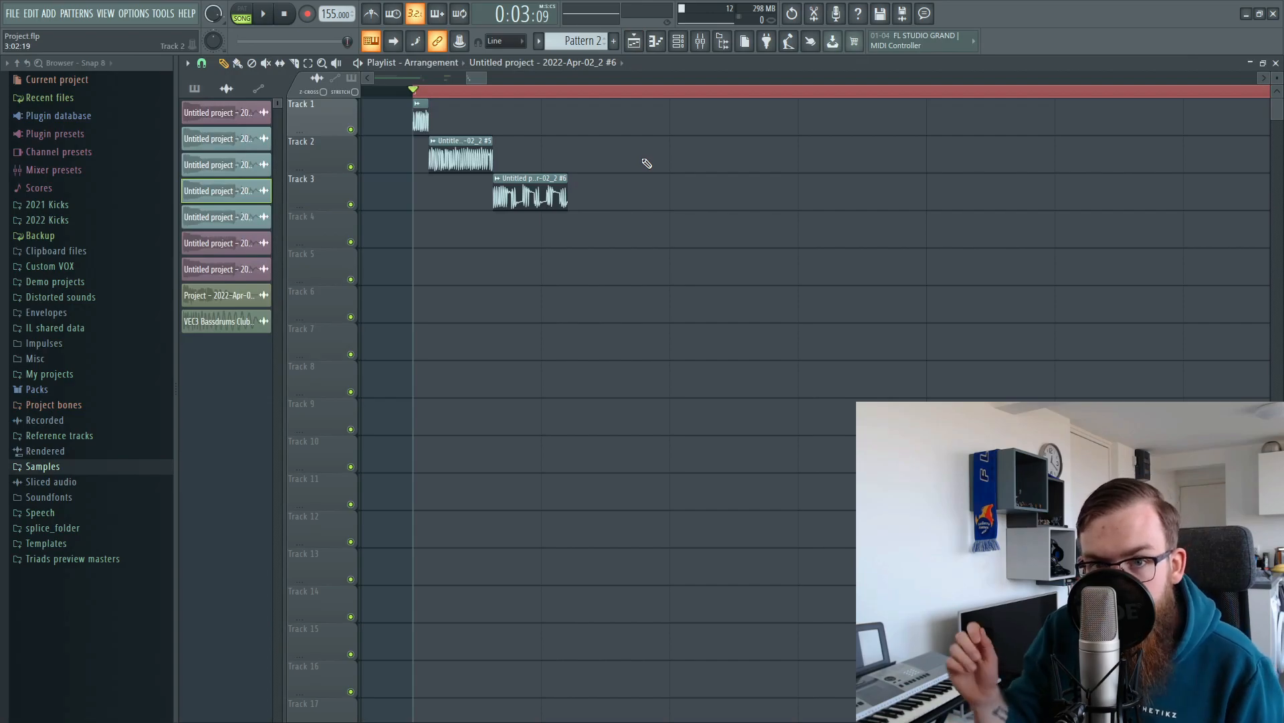
Step: Solo Track 1 and set its clip's time stretching mode to Stretch with a pitch range of 5 semitones
{"action": "right_click", "coordinate": [351, 129]}
{"action": "double_click", "coordinate": [421, 127]}
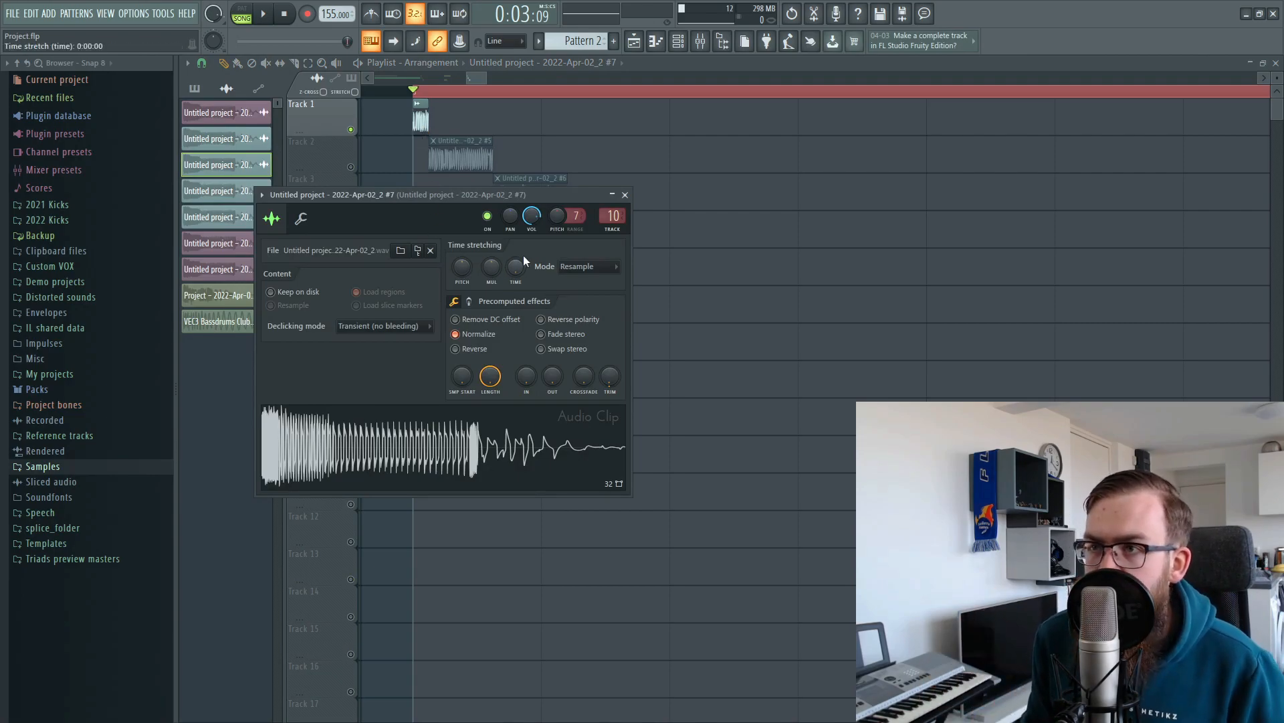
{"action": "left_click", "coordinate": [582, 267]}
{"action": "left_click", "coordinate": [583, 308]}
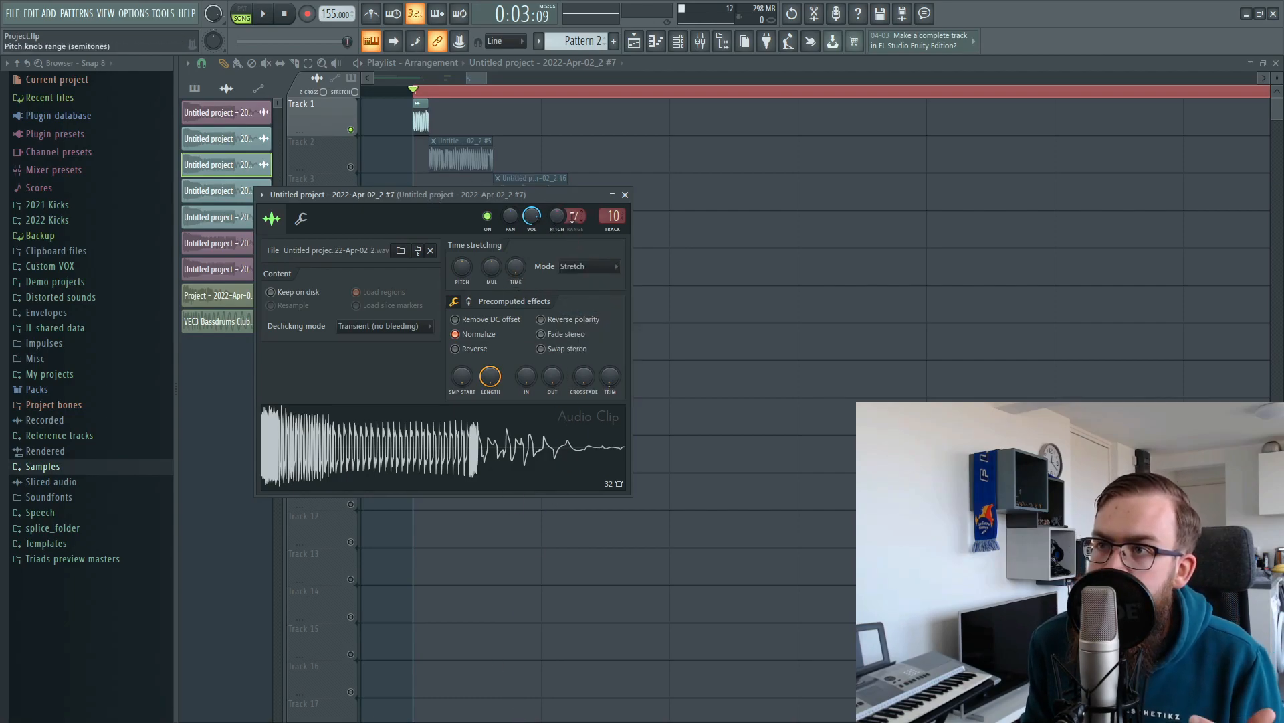
{"action": "left_click_drag", "start_coordinate": [576, 217], "coordinate": [576, 214]}
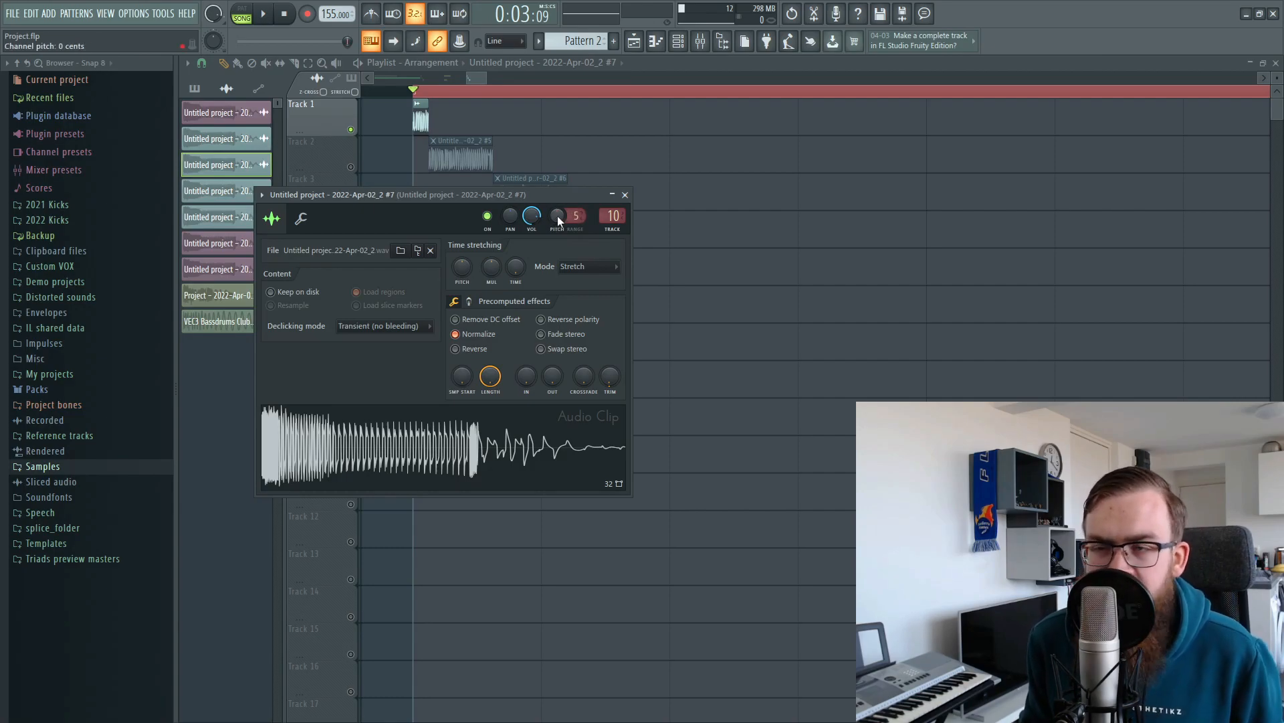
Step: Lower the Track 1 clip's channel pitch to -280 cents while listening to it, and close its settings
{"action": "scroll", "coordinate": [551, 219], "scroll_direction": "down", "scroll_amount": 3}
{"action": "key", "text": "space"}
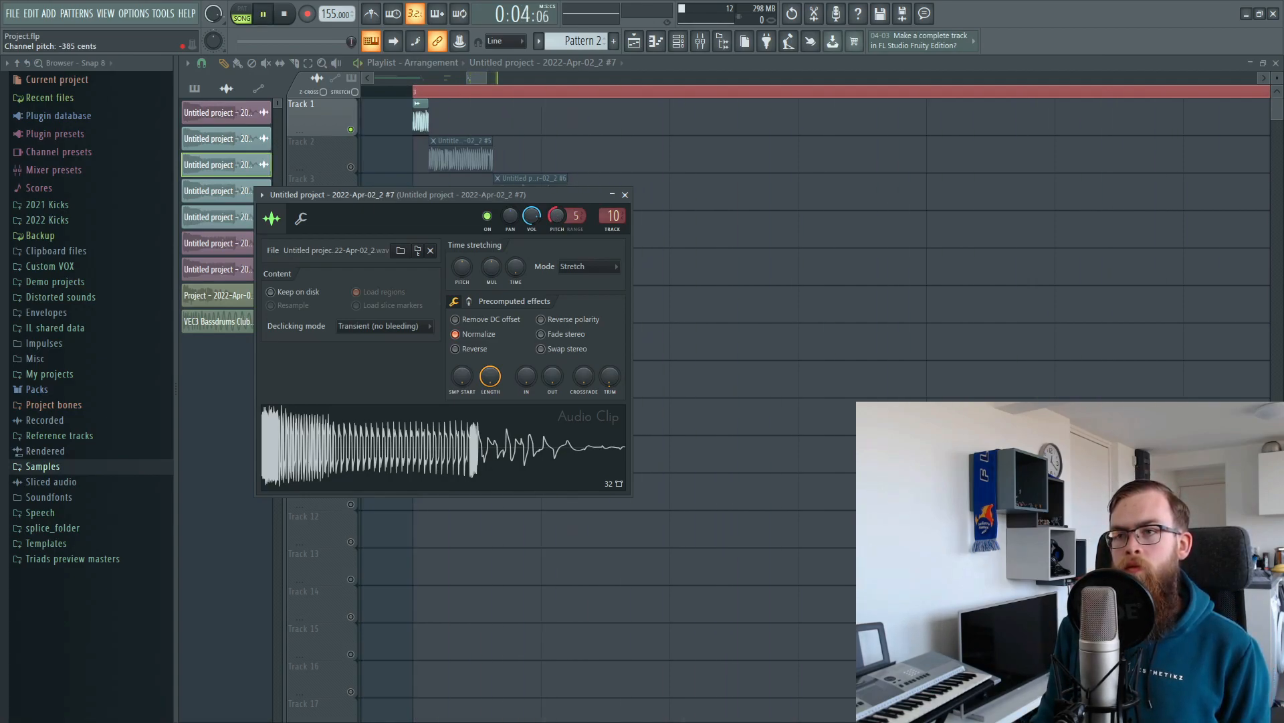
{"action": "left_click_drag", "start_coordinate": [554, 215], "coordinate": [553, 211]}
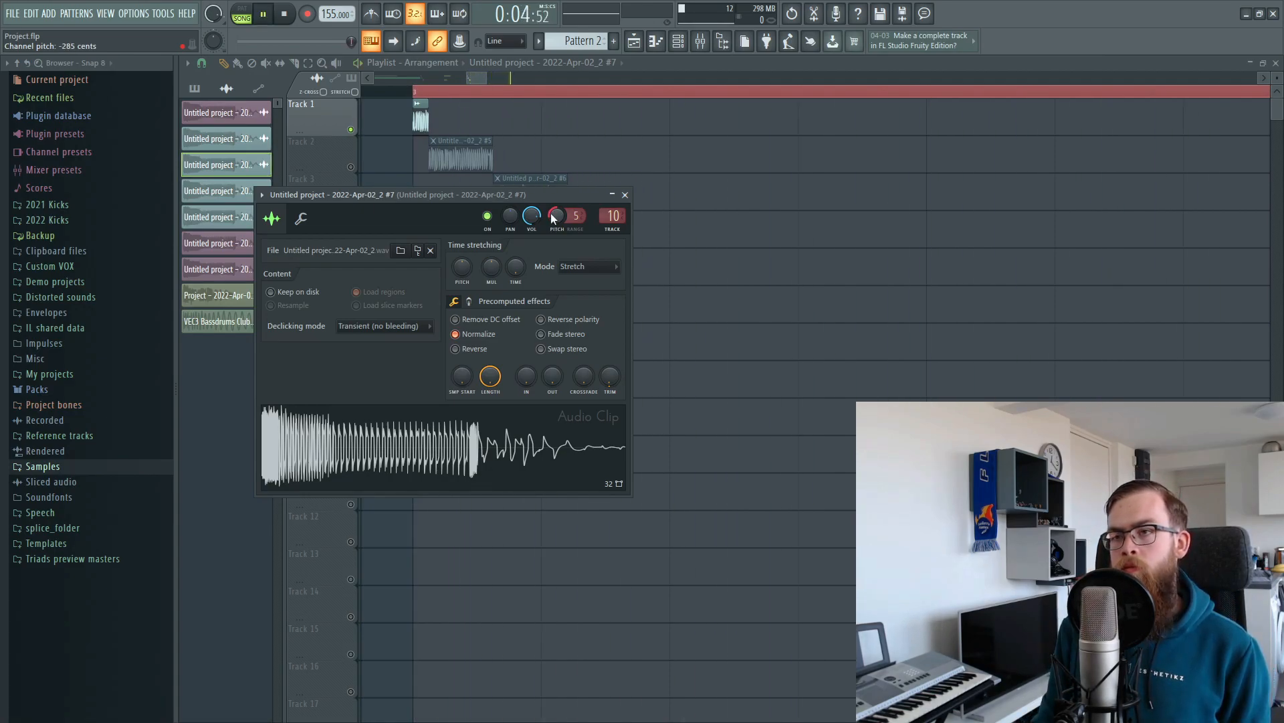
{"action": "key", "text": "space"}
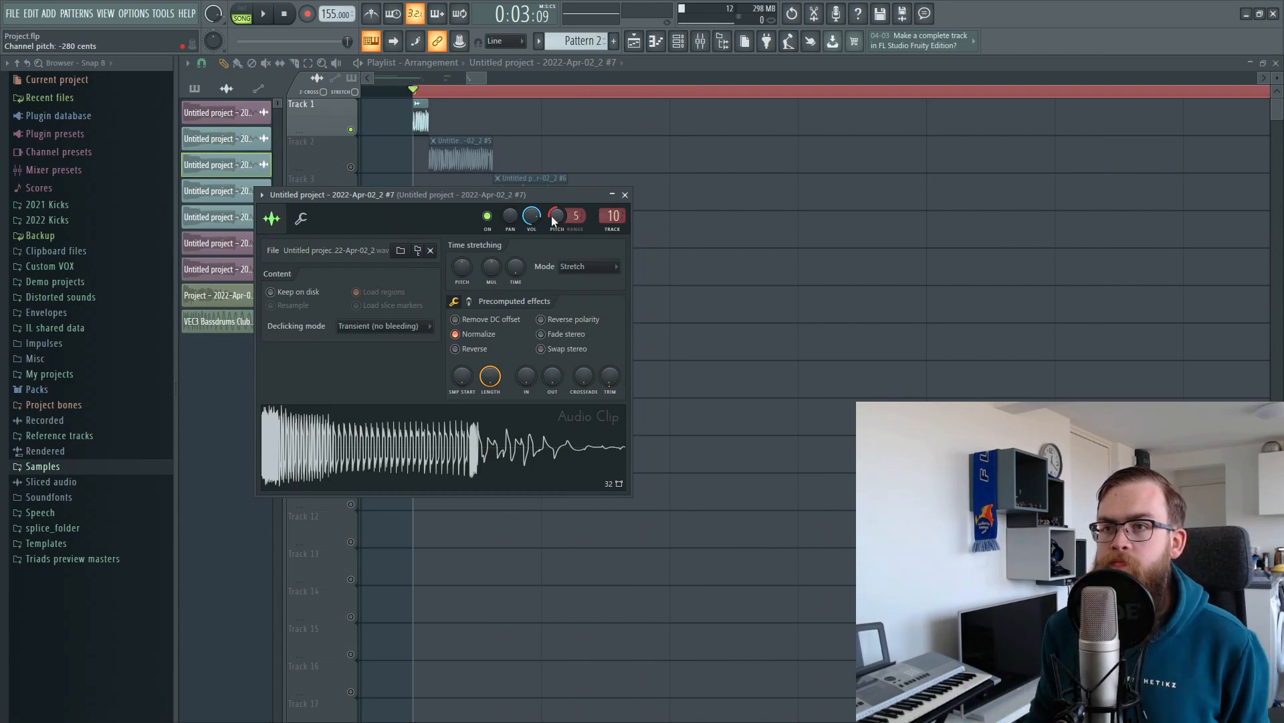
{"action": "key", "text": "Escape"}
Step: Solo Track 2, play its clip, and unmute Track 1 to hear both slices together
{"action": "right_click", "coordinate": [351, 167]}
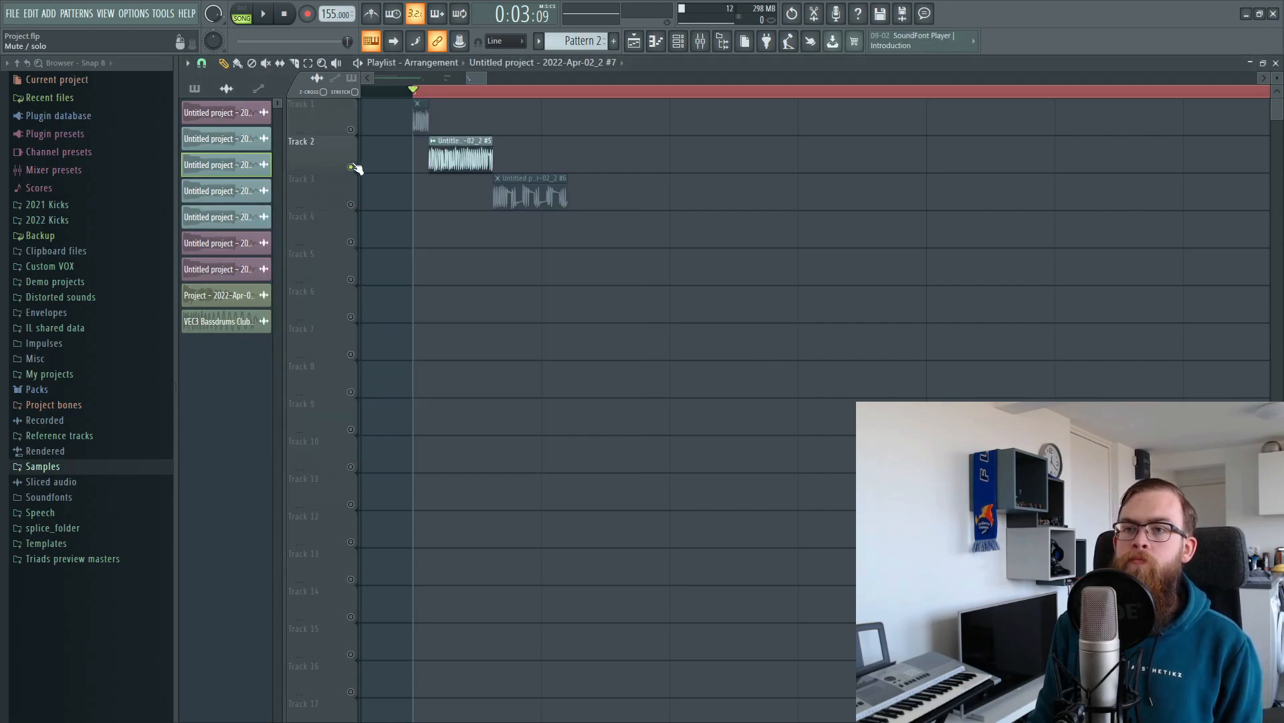
{"action": "double_click", "coordinate": [457, 157]}
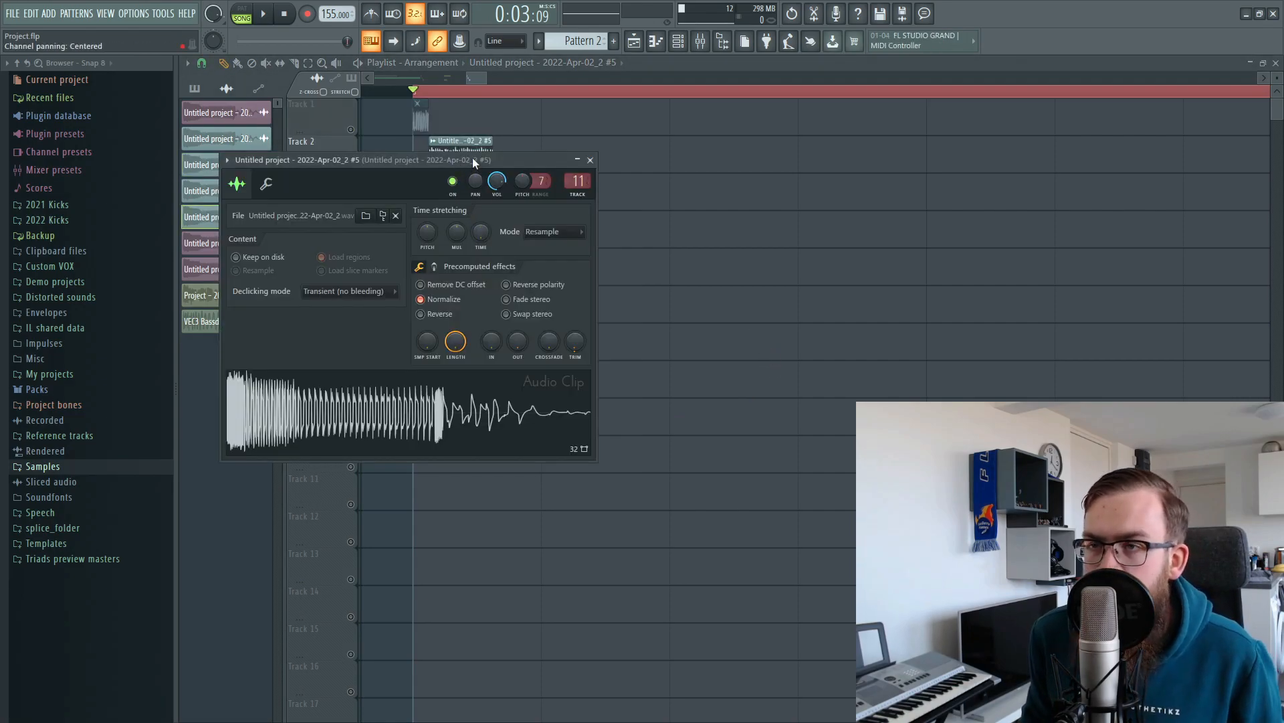
{"action": "left_click_drag", "start_coordinate": [472, 158], "coordinate": [529, 215]}
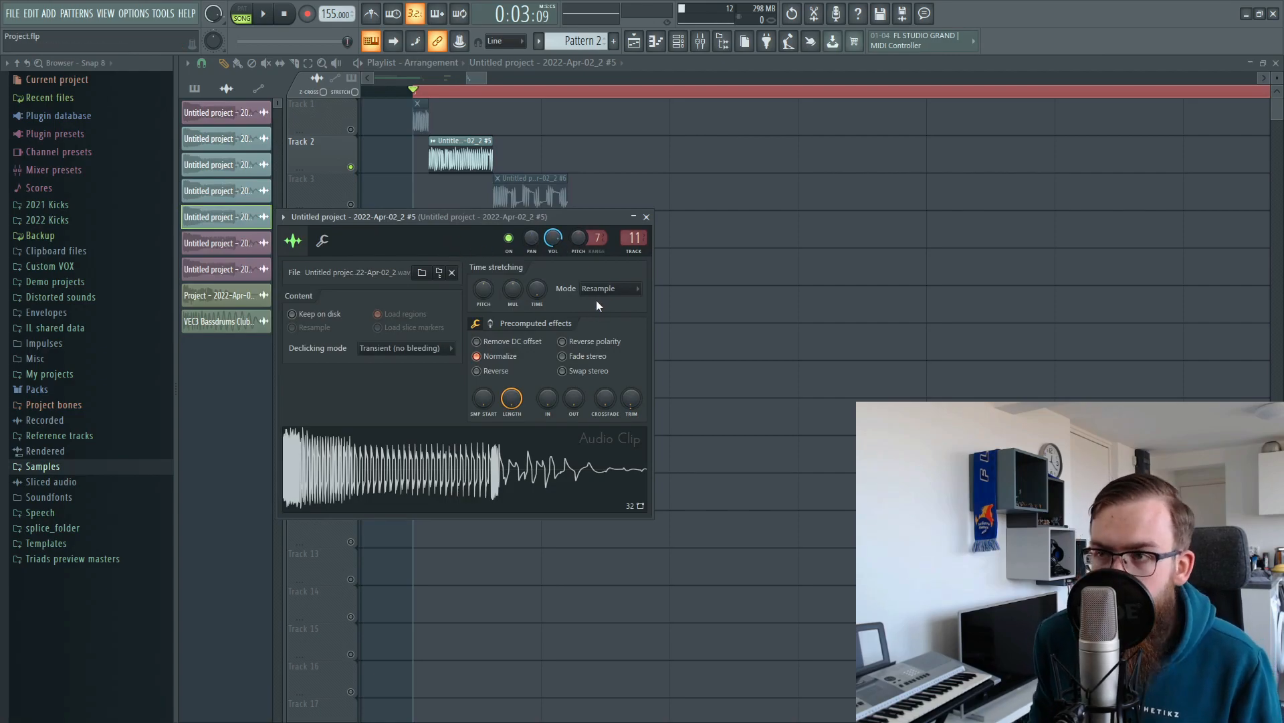
{"action": "key", "text": "space"}
{"action": "left_click", "coordinate": [351, 130]}
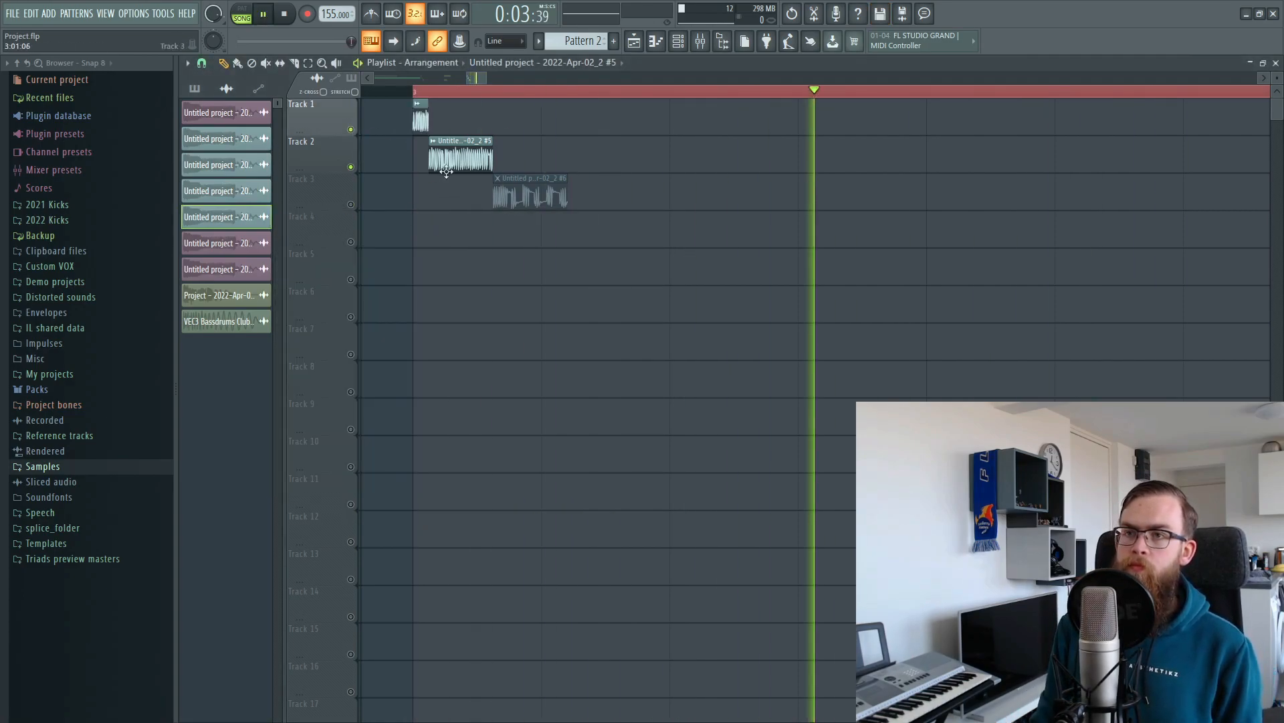
{"action": "double_click", "coordinate": [453, 159]}
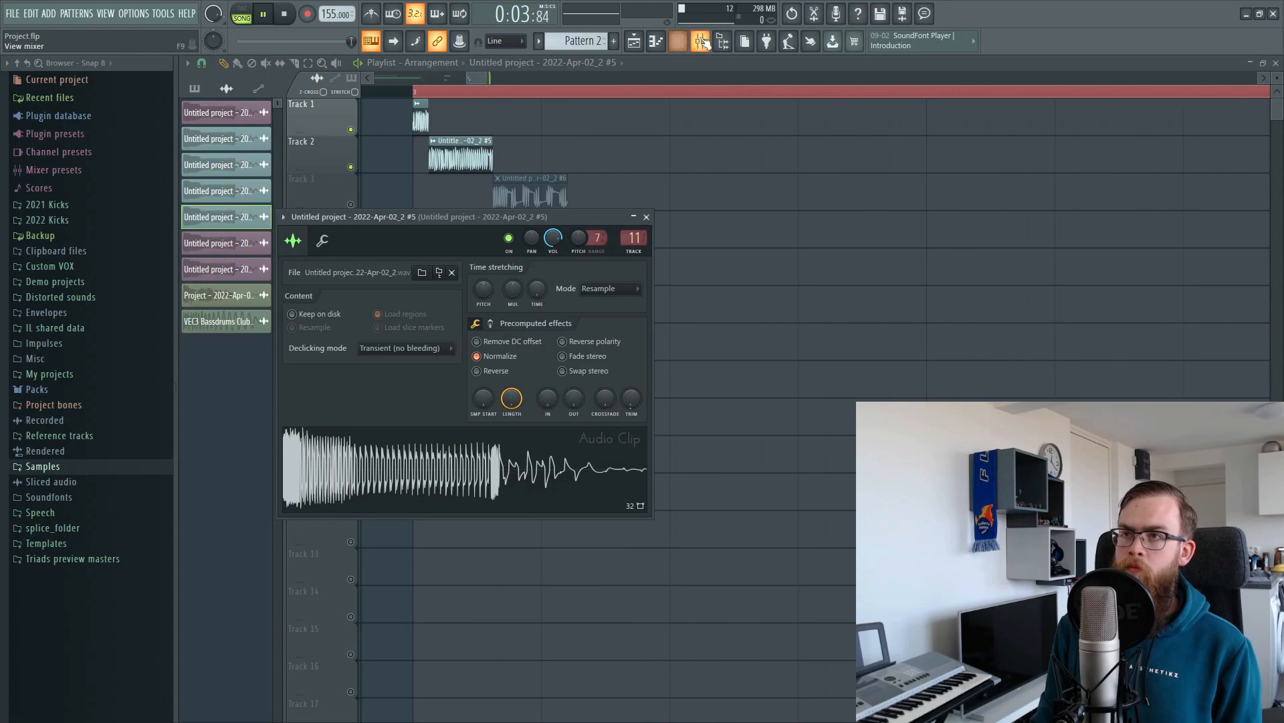
Step: Raise the mixer fader of insert 10, which carries the first kick slice, and return to the playlist
{"action": "key", "text": "F9"}
{"action": "left_click_drag", "start_coordinate": [531, 477], "coordinate": [531, 421]}
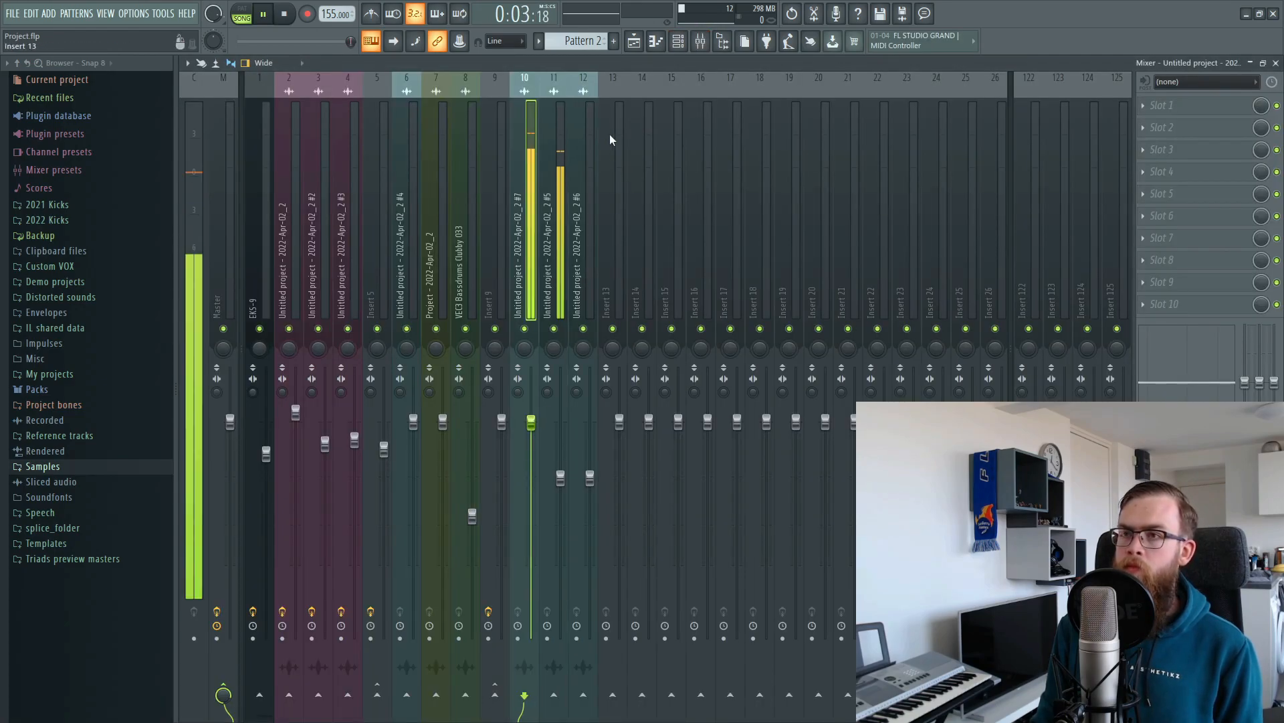
{"action": "left_click", "coordinate": [635, 43]}
Step: Set the Track 2 clip's time stretching mode to Stretch and its channel pitch to -98 cents
{"action": "double_click", "coordinate": [461, 157]}
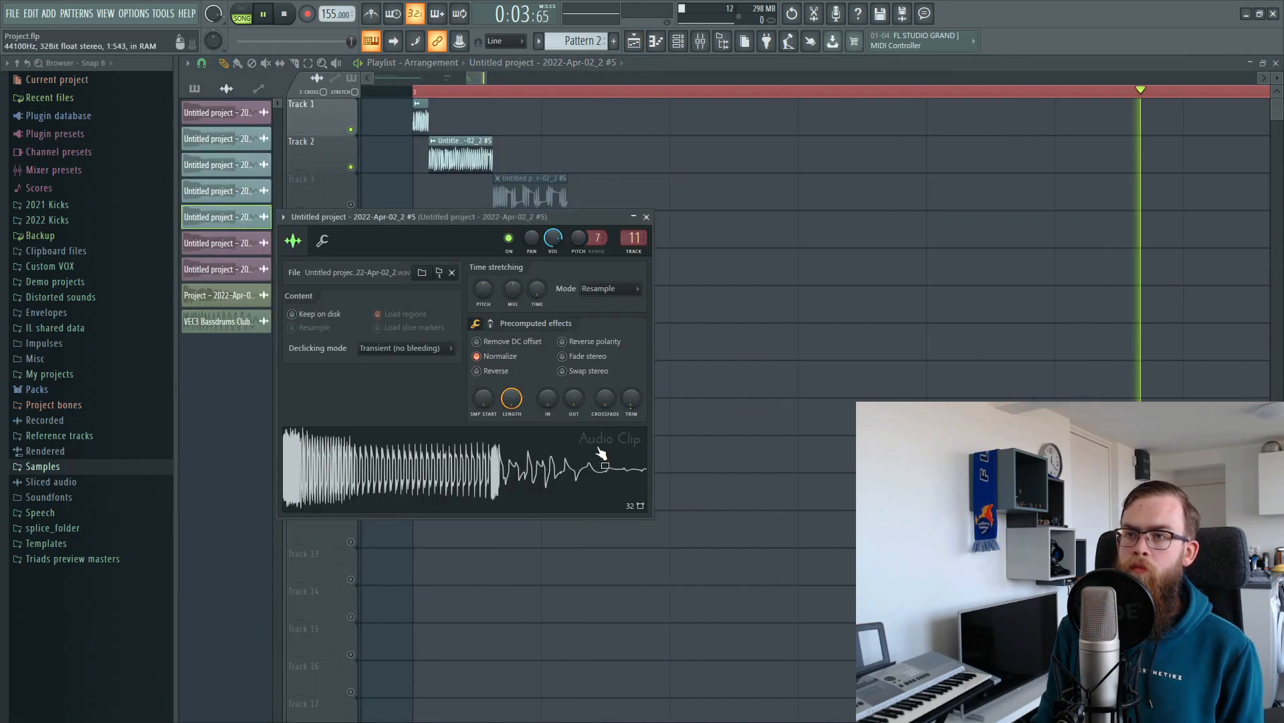
{"action": "left_click", "coordinate": [602, 287]}
{"action": "left_click", "coordinate": [605, 328]}
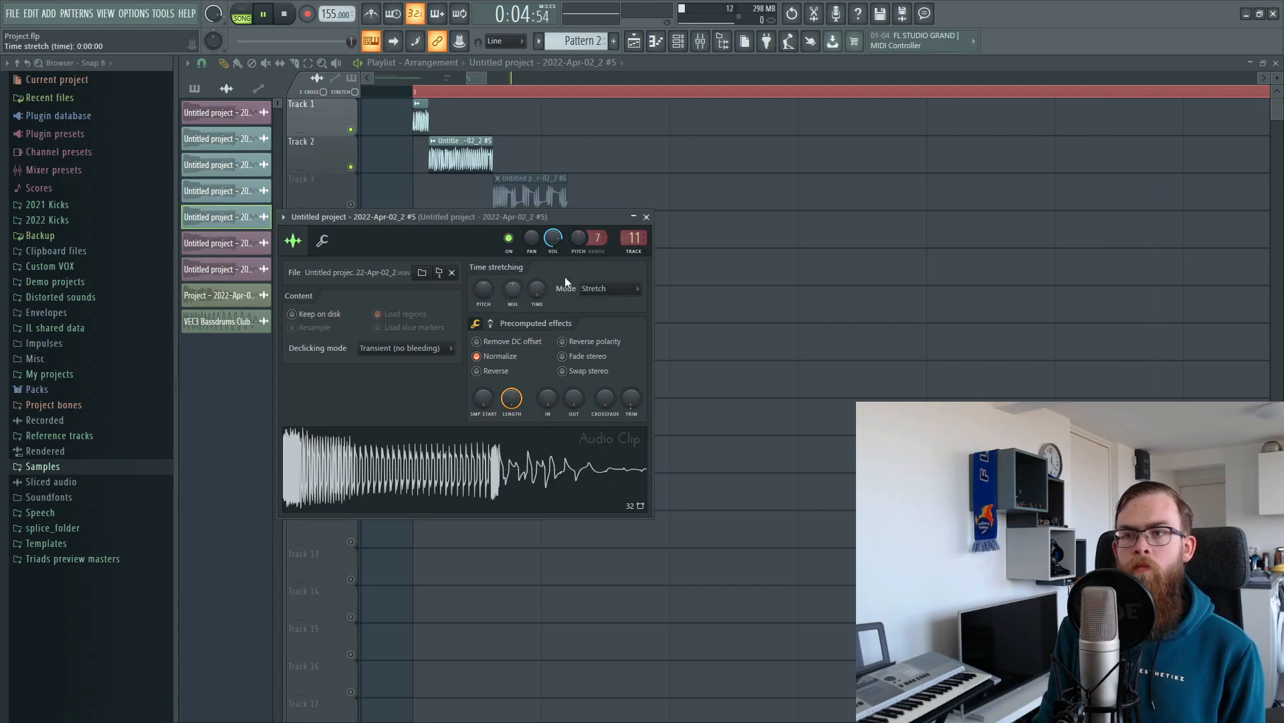
{"action": "left_click_drag", "start_coordinate": [576, 249], "coordinate": [576, 261]}
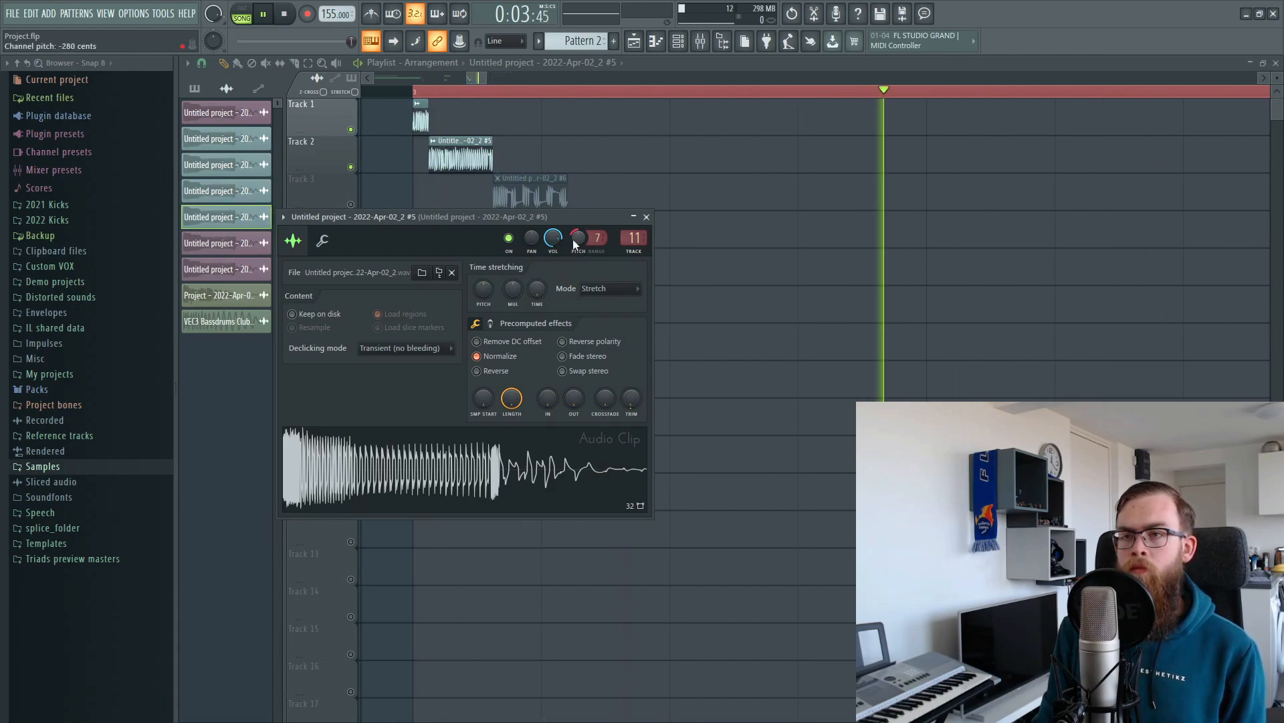
{"action": "scroll", "coordinate": [577, 239], "scroll_direction": "up", "scroll_amount": 1}
{"action": "left_click_drag", "start_coordinate": [578, 243], "coordinate": [579, 234]}
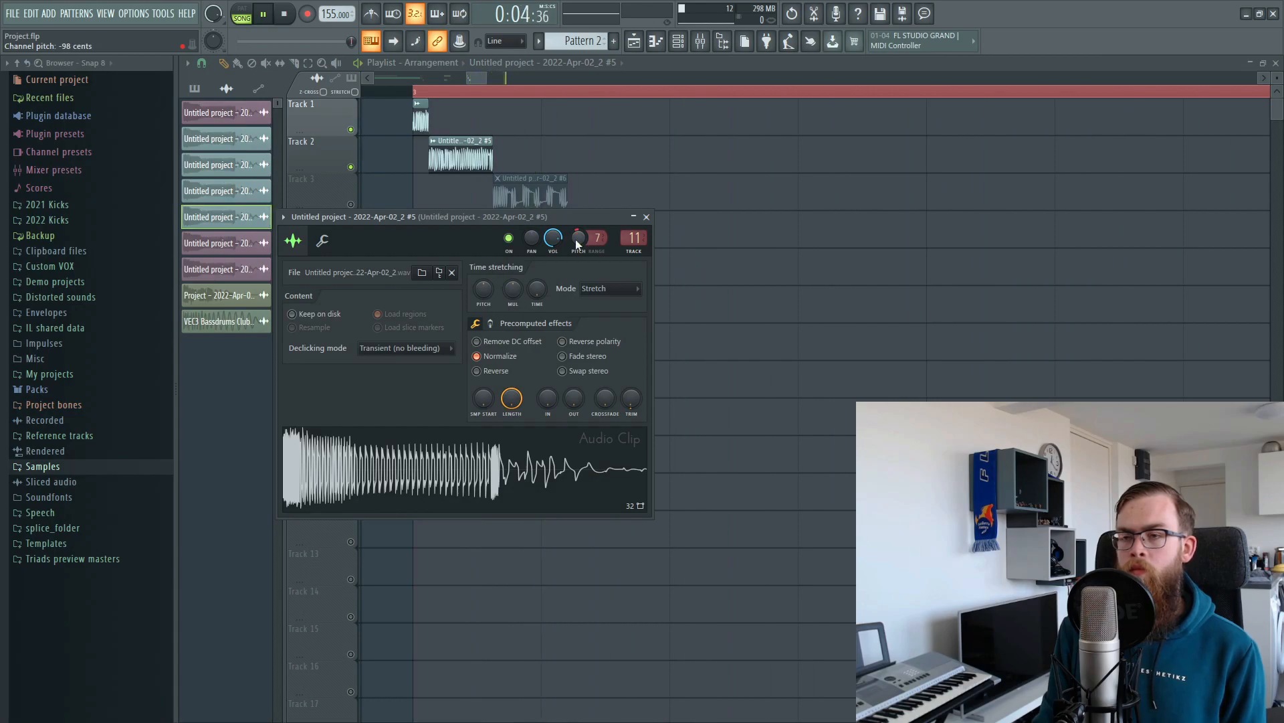
Step: Set the Track 2 clip's time stretch multiplier to 131.04% and trim its end to where the Track 3 clip starts
{"action": "left_click_drag", "start_coordinate": [520, 289], "coordinate": [515, 291]}
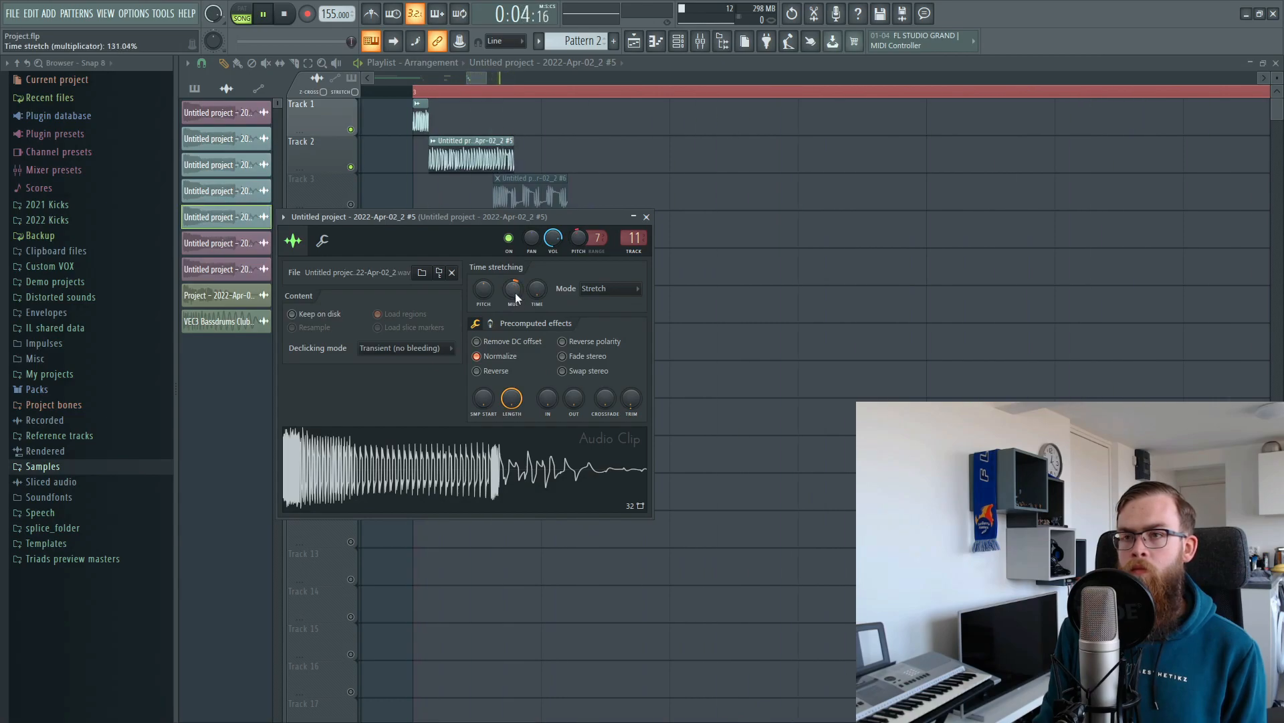
{"action": "left_click_drag", "start_coordinate": [512, 149], "coordinate": [492, 148]}
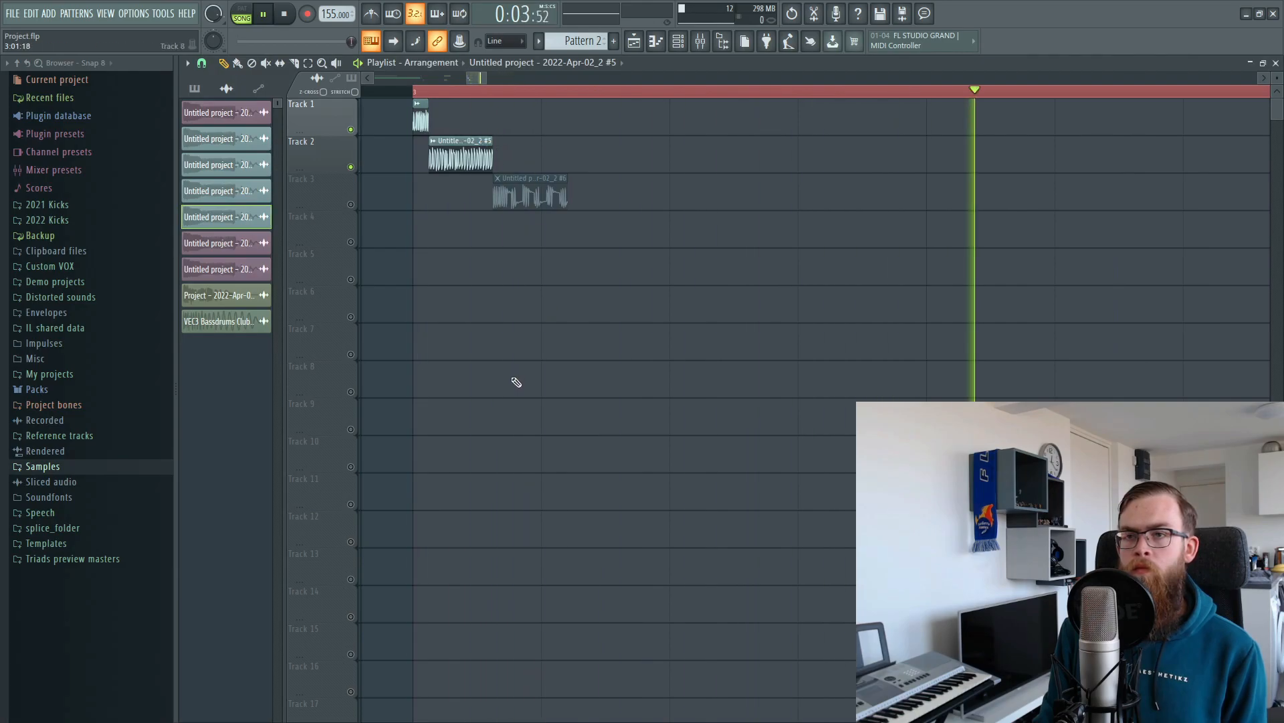
{"action": "key", "text": "space"}
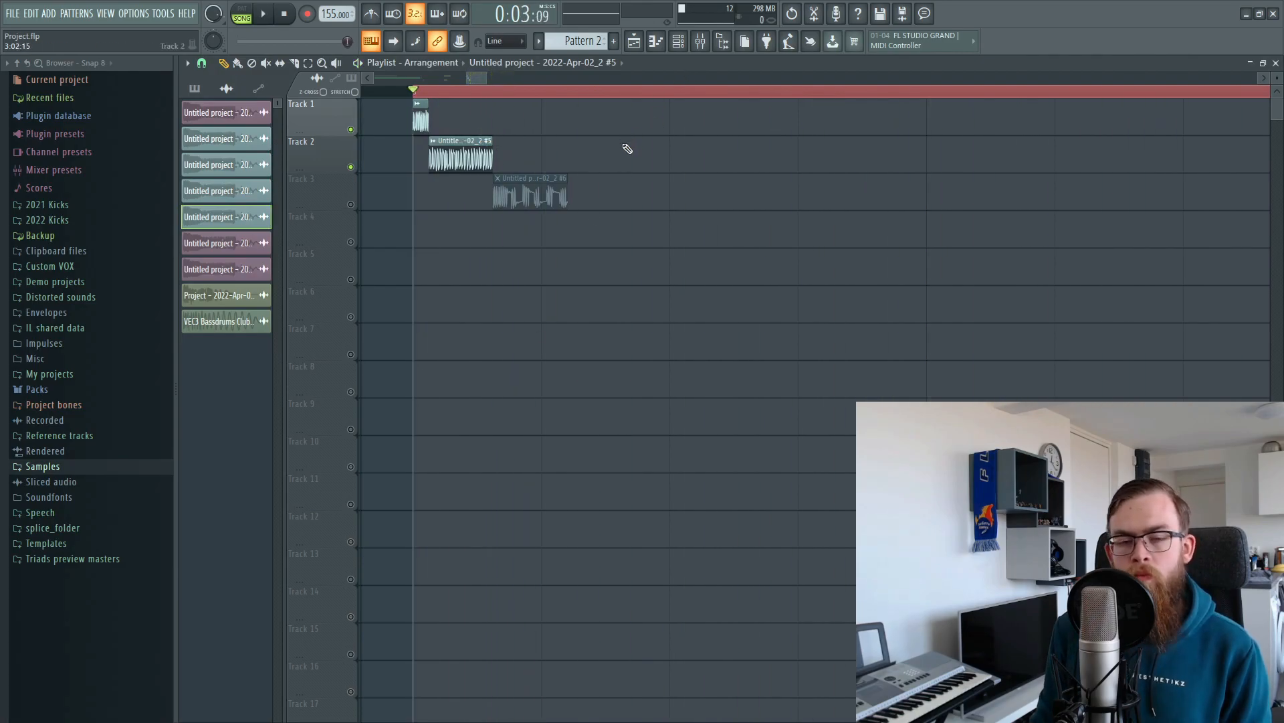
Step: Solo Track 3 and check the level of its tail slice in the mixer during playback
{"action": "double_click", "coordinate": [455, 141]}
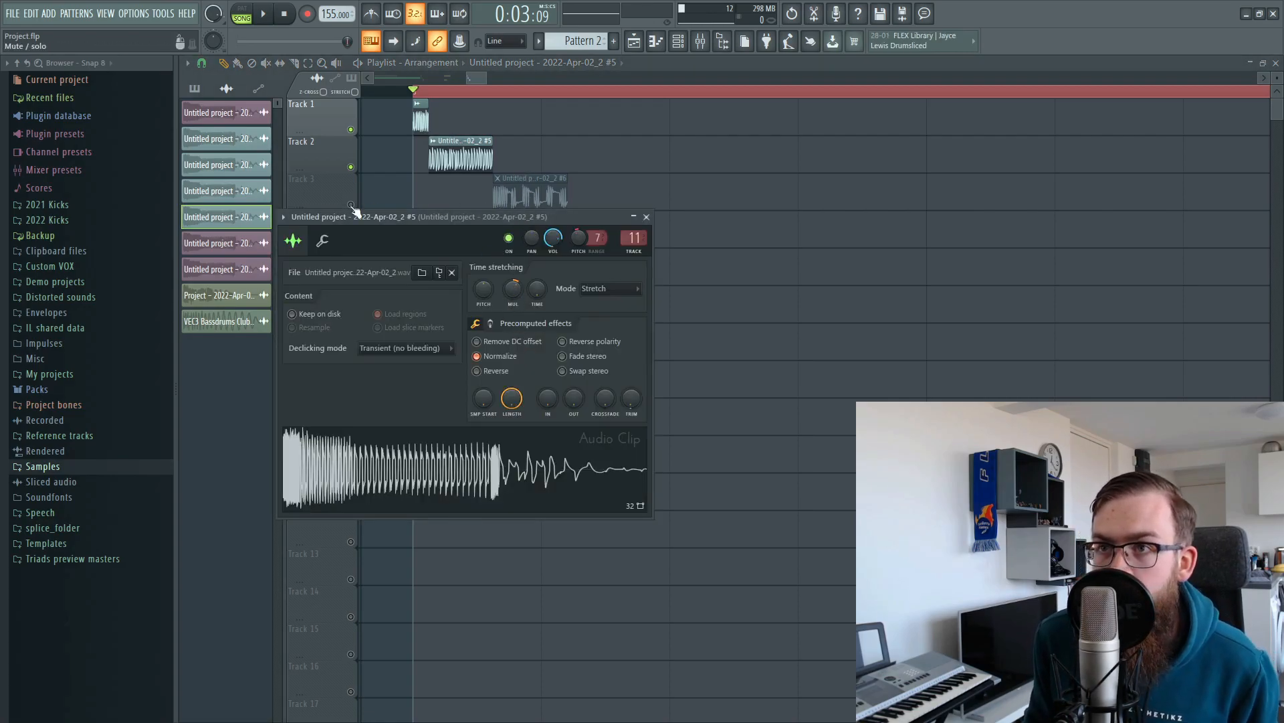
{"action": "right_click", "coordinate": [351, 205]}
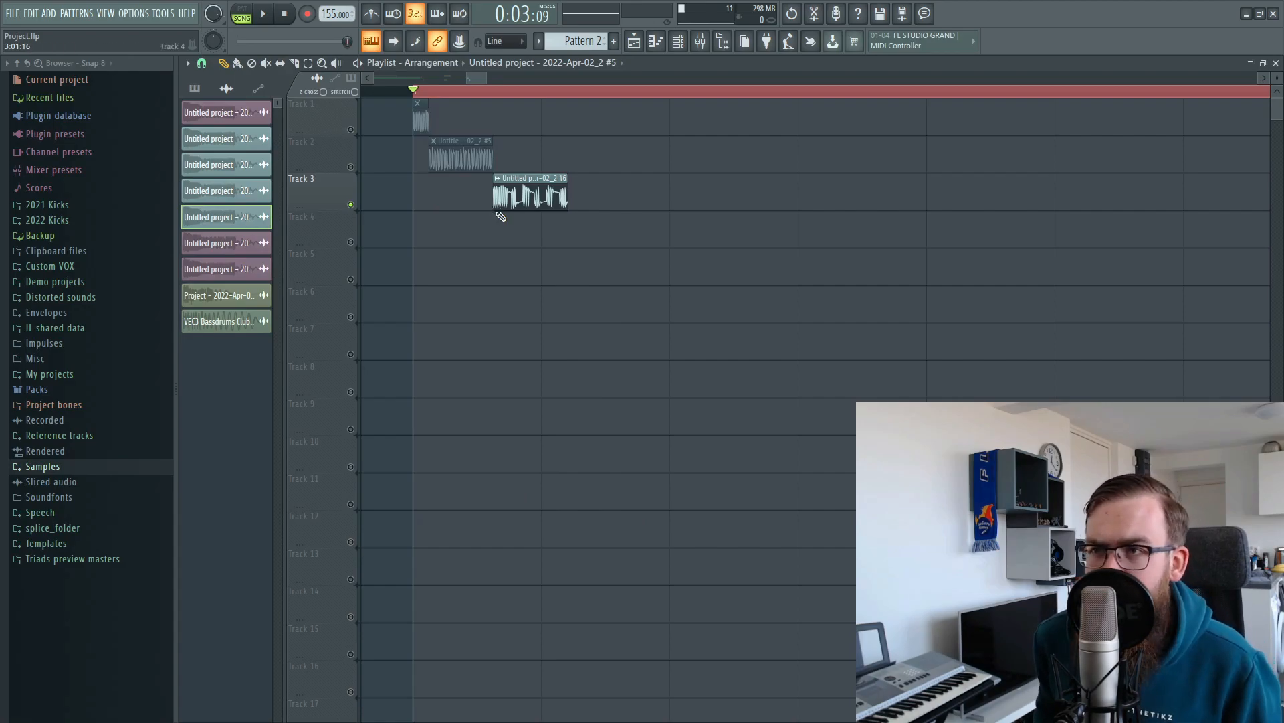
{"action": "left_click", "coordinate": [700, 41]}
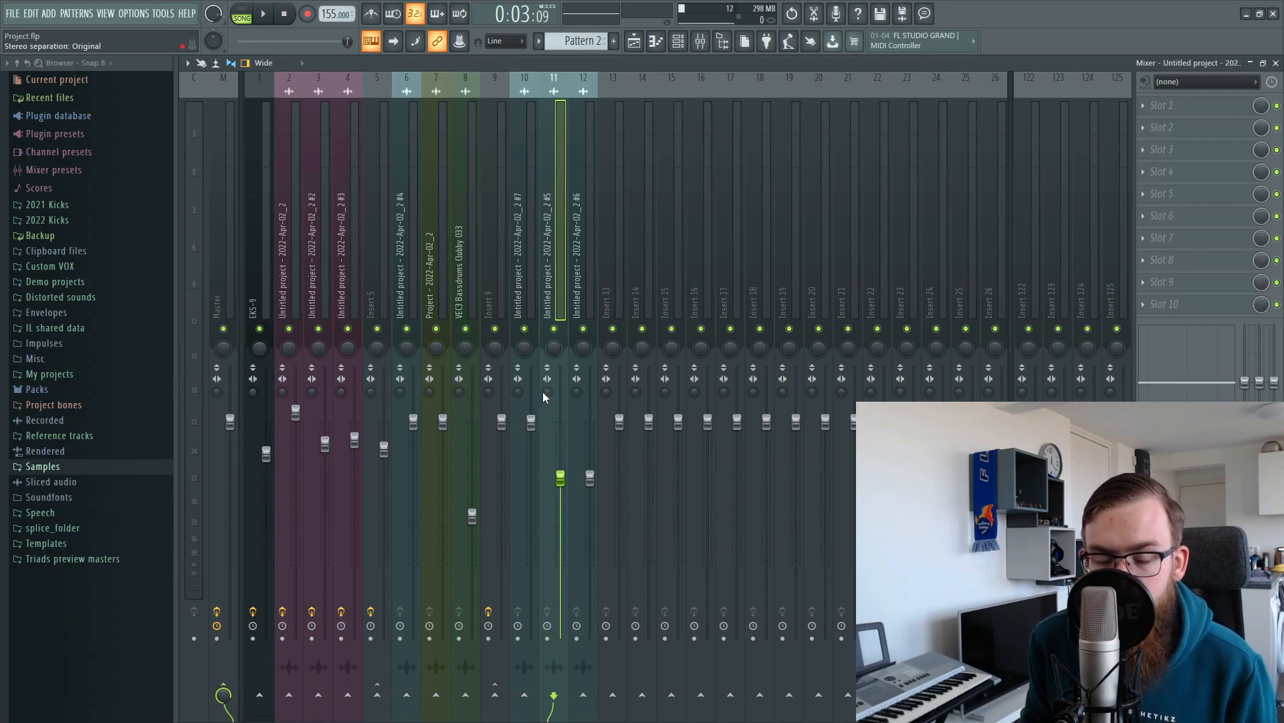
{"action": "key", "text": "space"}
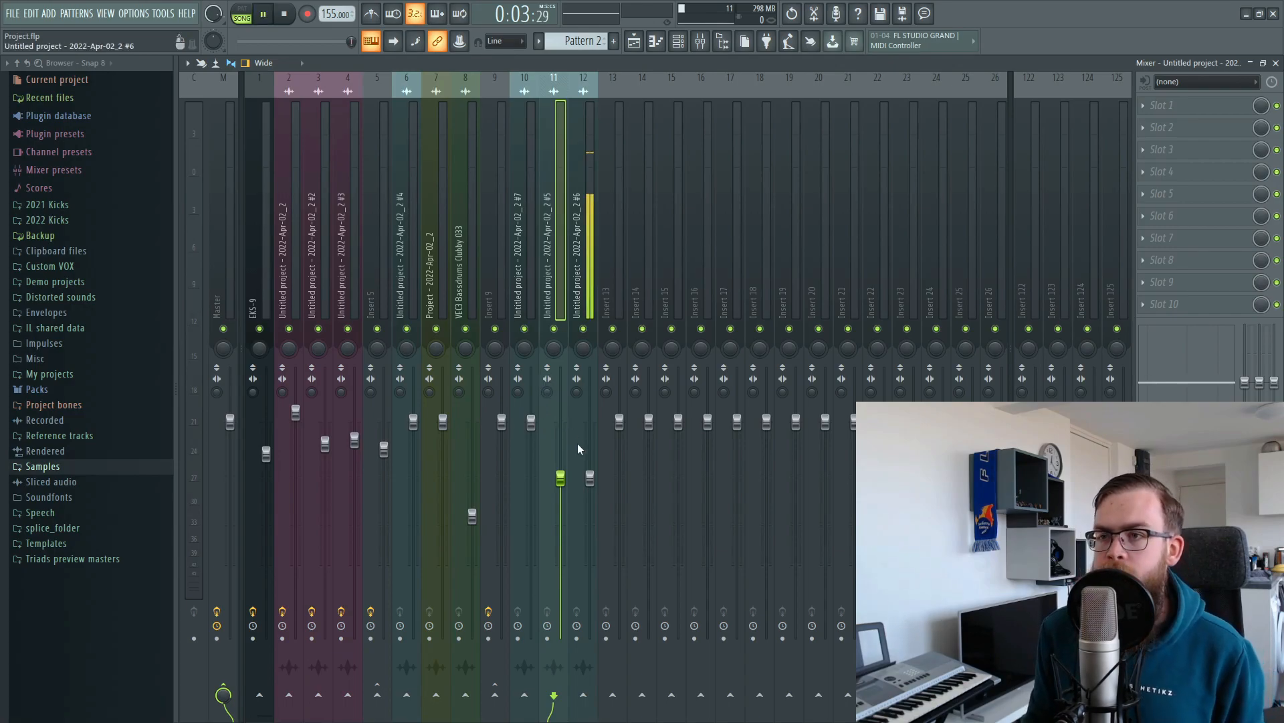
{"action": "left_click", "coordinate": [634, 41]}
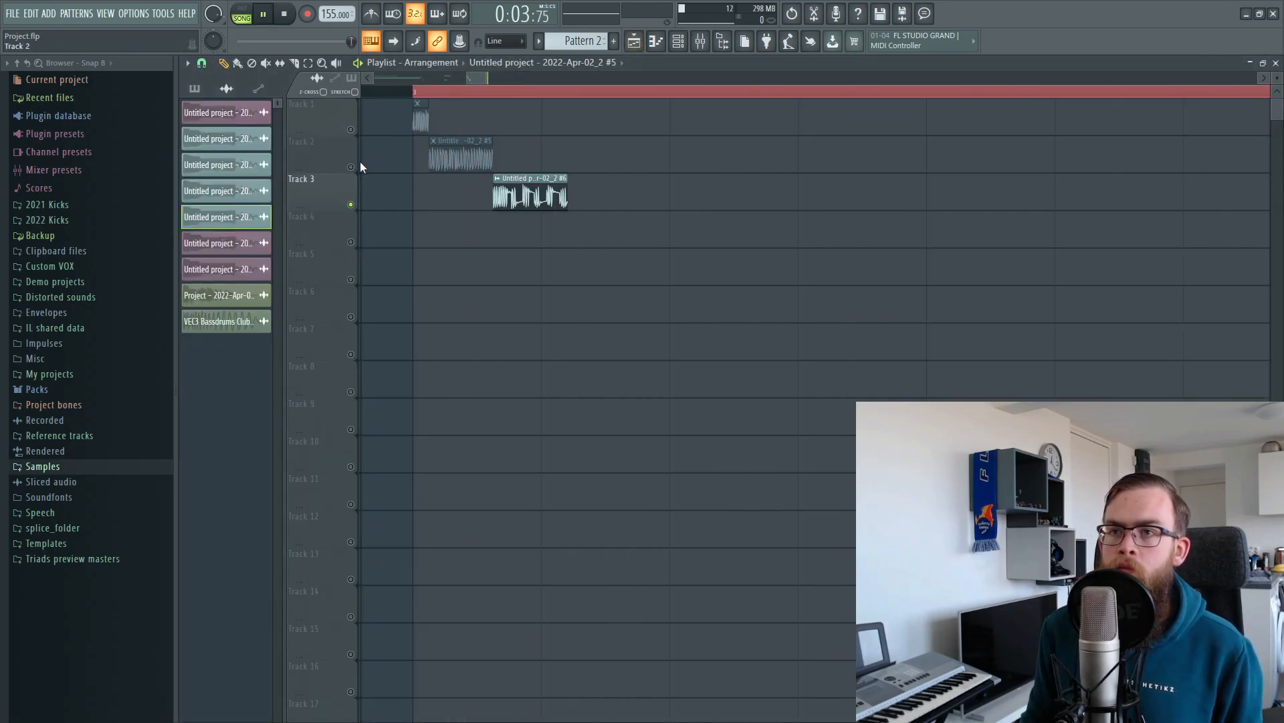
Step: Unmute Tracks 1 and 2 and set the Track 3 clip's declicking mode to Transient (bleeding)
{"action": "double_click", "coordinate": [533, 204]}
{"action": "left_click", "coordinate": [547, 198]}
{"action": "double_click", "coordinate": [548, 197]}
{"action": "left_click", "coordinate": [366, 312]}
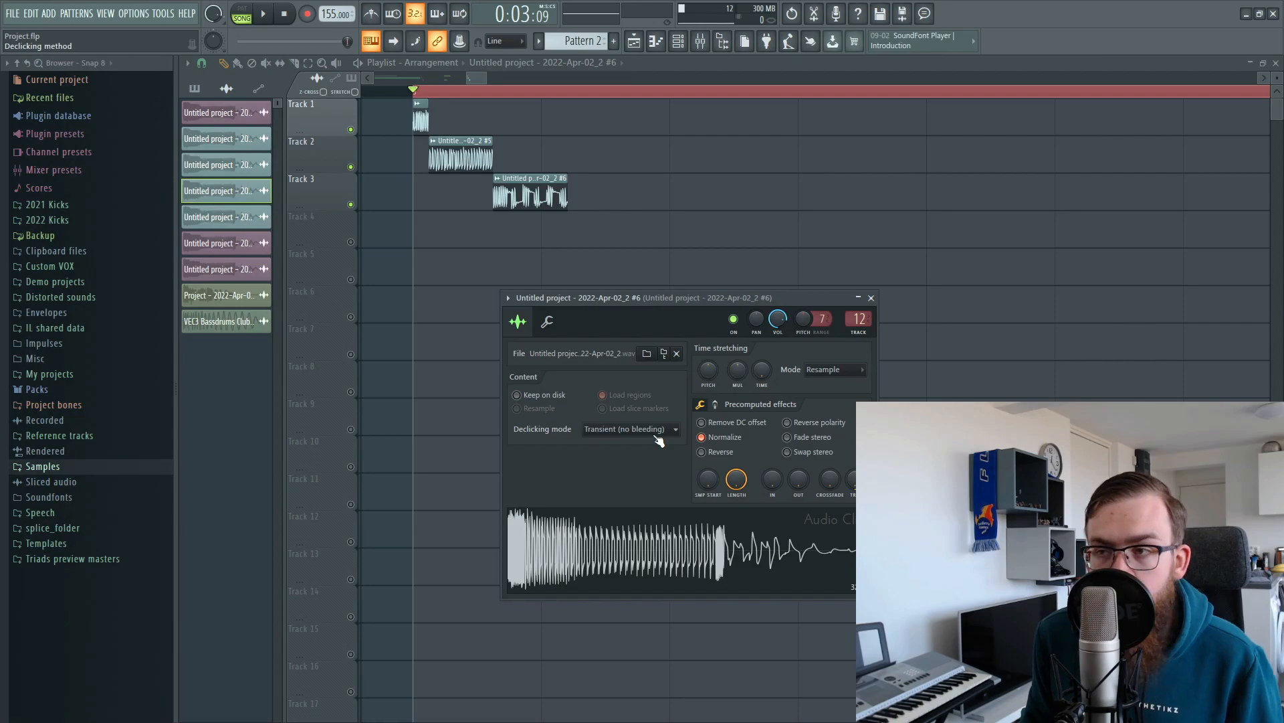
{"action": "left_click", "coordinate": [652, 432]}
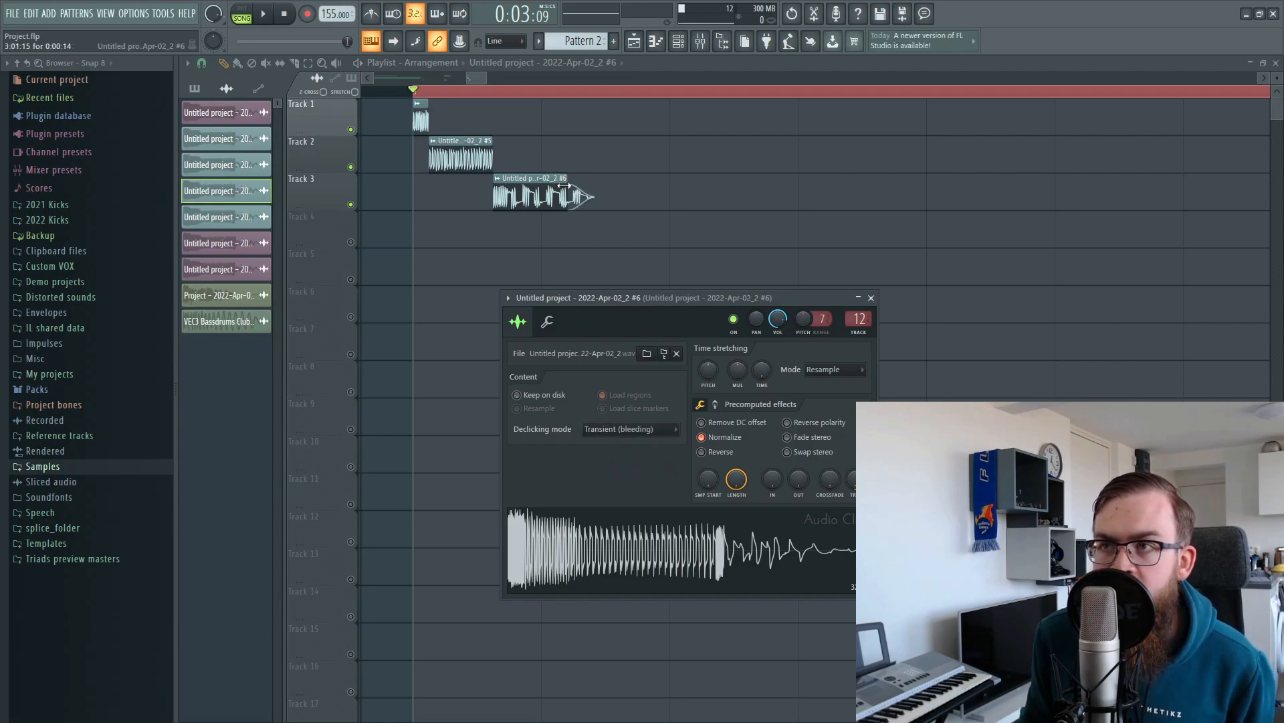
Step: Trim the Track 3 clip's end so its length is 0:00:07 and start playback
{"action": "key", "text": "Escape"}
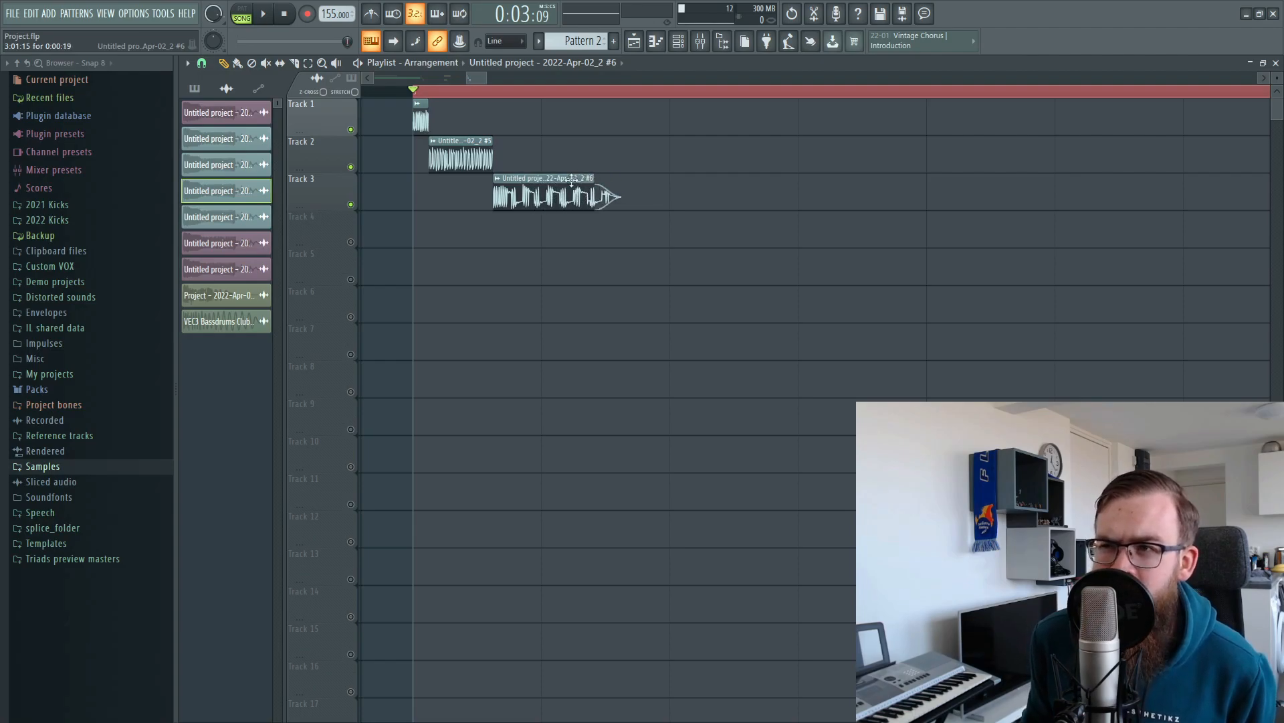
{"action": "left_click_drag", "start_coordinate": [594, 181], "coordinate": [526, 193]}
{"action": "key", "text": "space"}
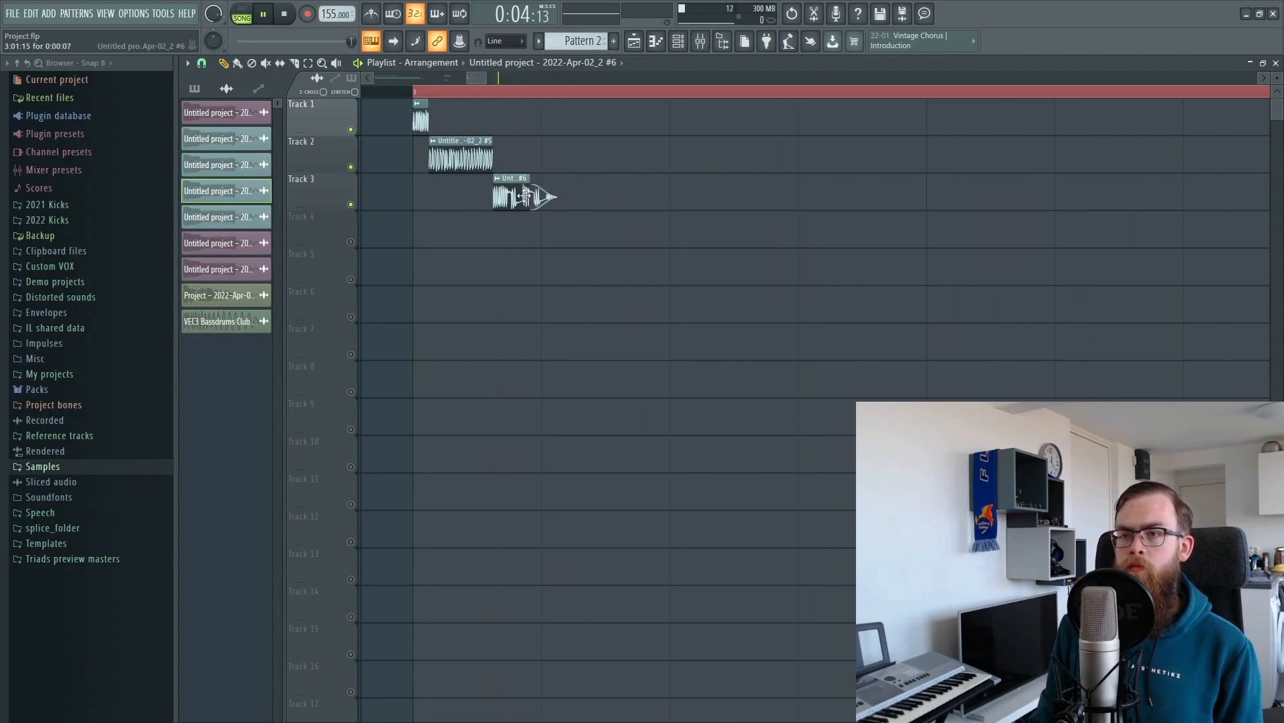
Step: Raise the Track 3 clip's channel pitch to about +413 cents while listening to the loop
{"action": "double_click", "coordinate": [526, 196]}
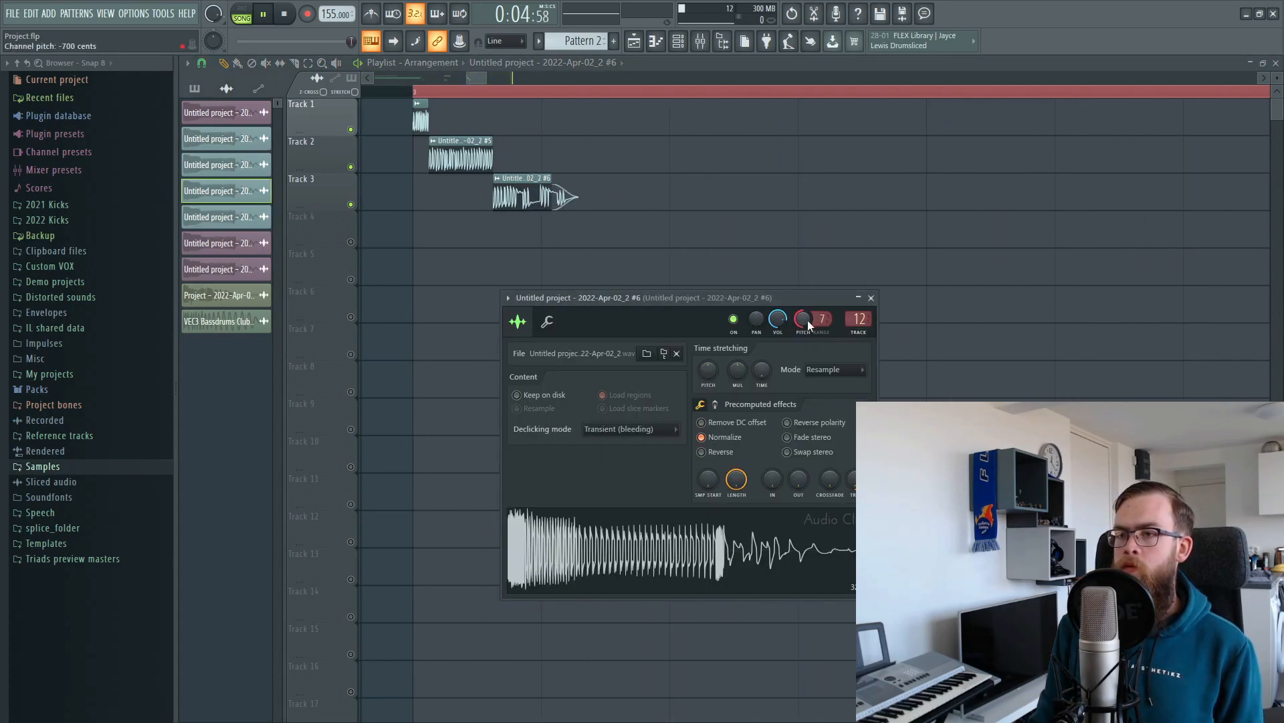
{"action": "left_click_drag", "start_coordinate": [803, 324], "coordinate": [804, 321]}
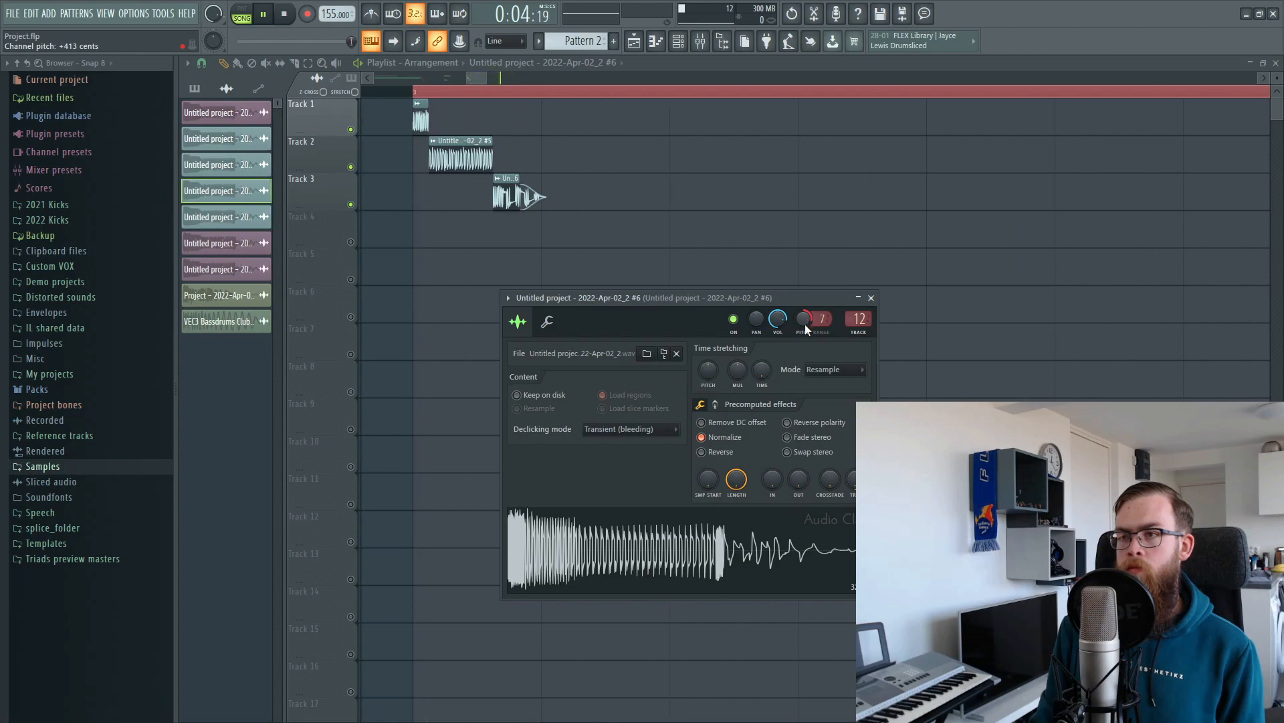
{"action": "left_click_drag", "start_coordinate": [806, 328], "coordinate": [806, 332]}
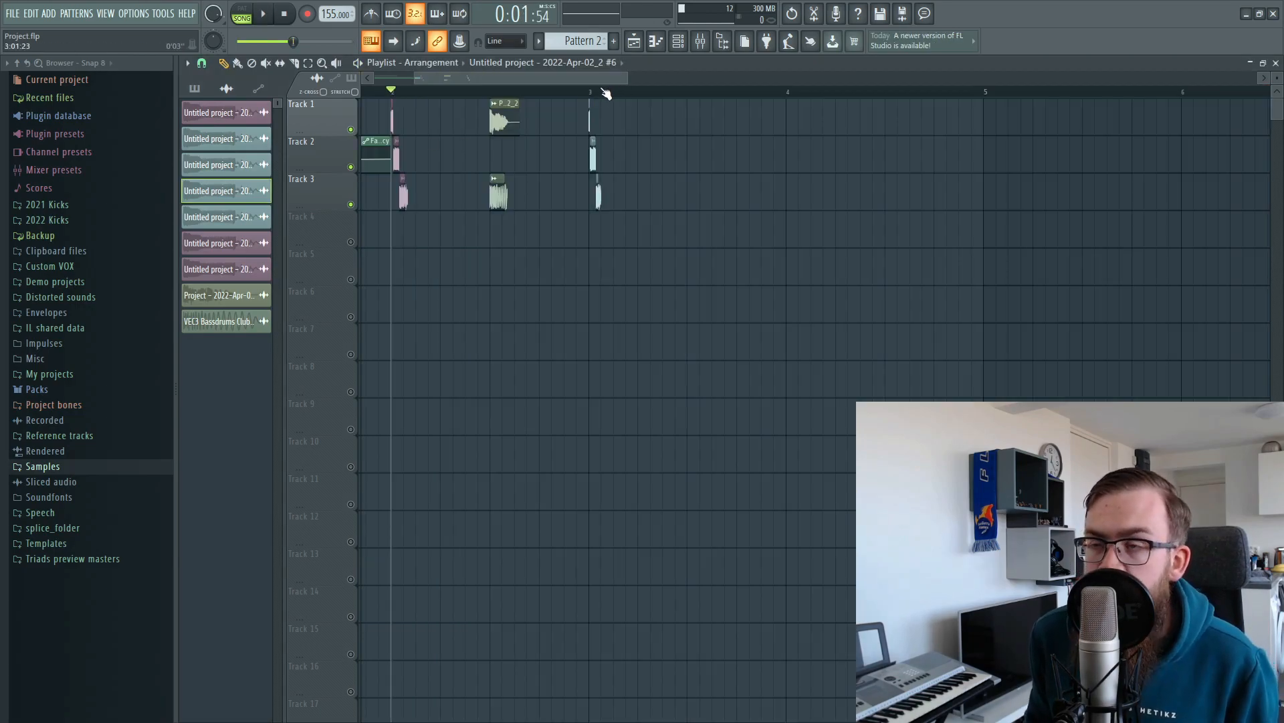
Step: Select the time range around the sliced kick at bar 3 and check the Track 3 clip's channel settings
{"action": "left_click_drag", "start_coordinate": [586, 97], "coordinate": [650, 101]}
{"action": "double_click", "coordinate": [598, 191]}
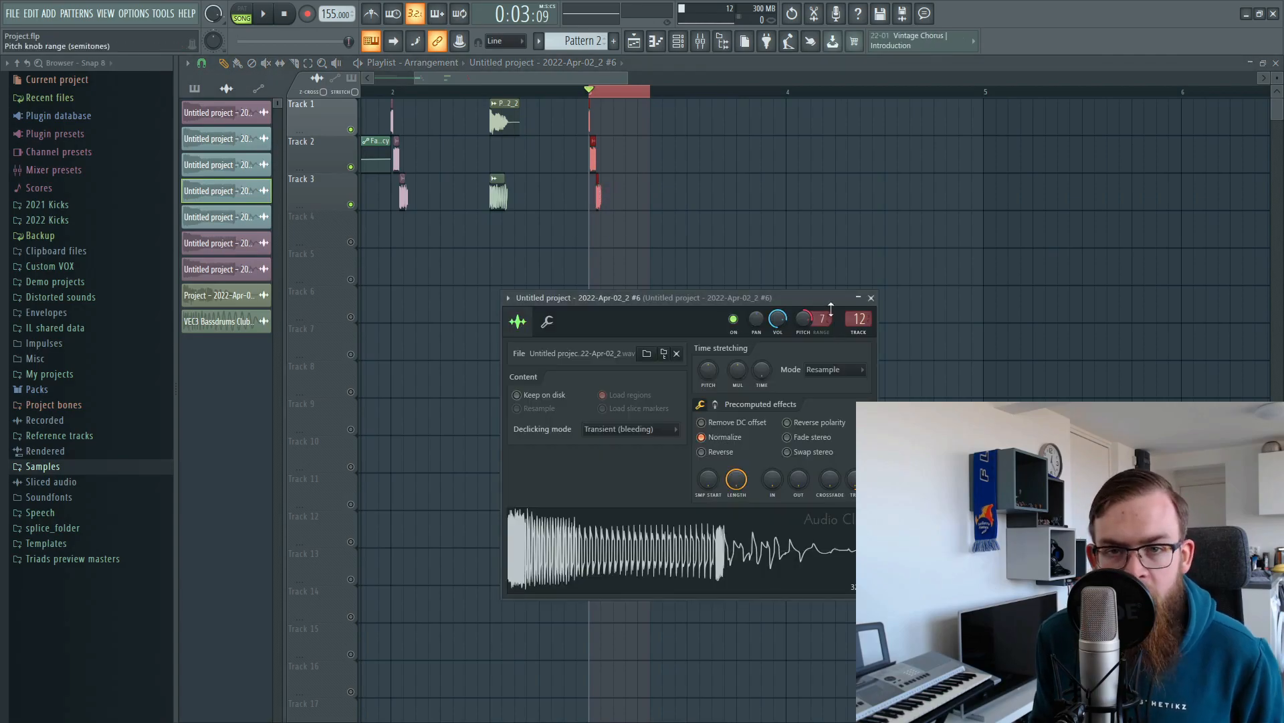
{"action": "key", "text": "Escape"}
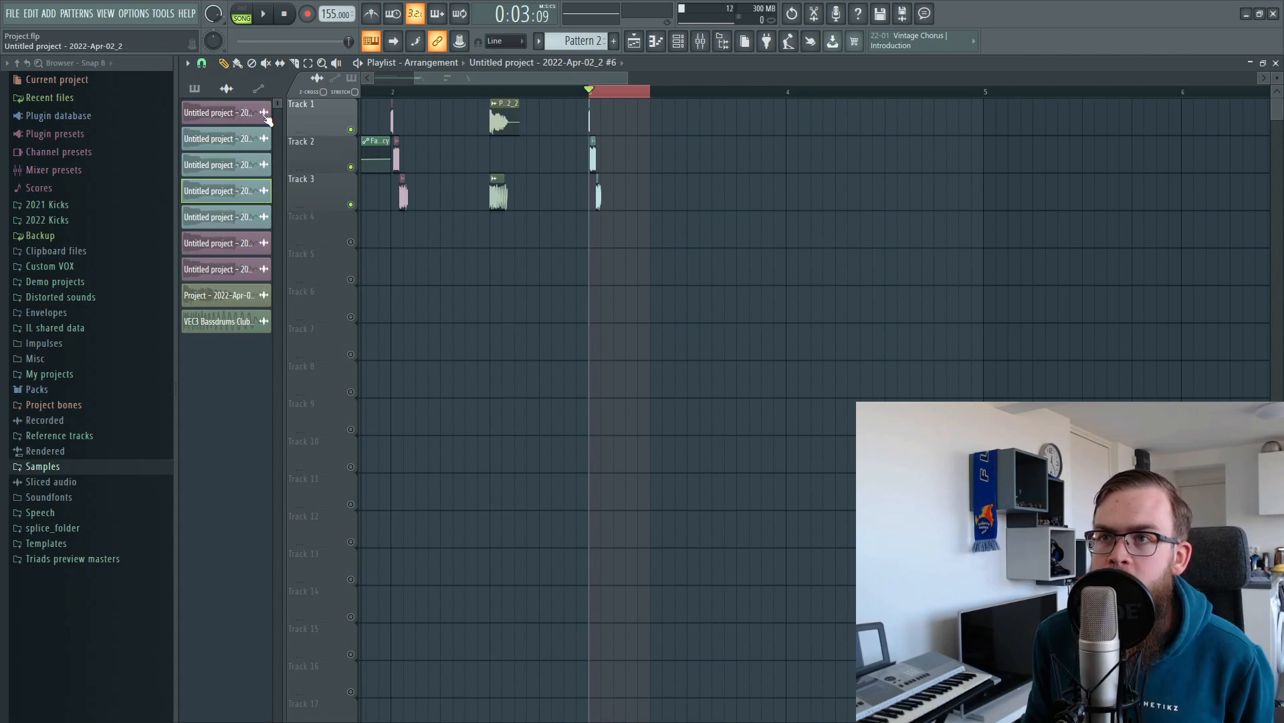
Step: Play the earlier kick clips around bar 2 as a comparison
{"action": "left_click", "coordinate": [379, 93]}
{"action": "left_click_drag", "start_coordinate": [380, 94], "coordinate": [423, 98]}
{"action": "double_click", "coordinate": [378, 100]}
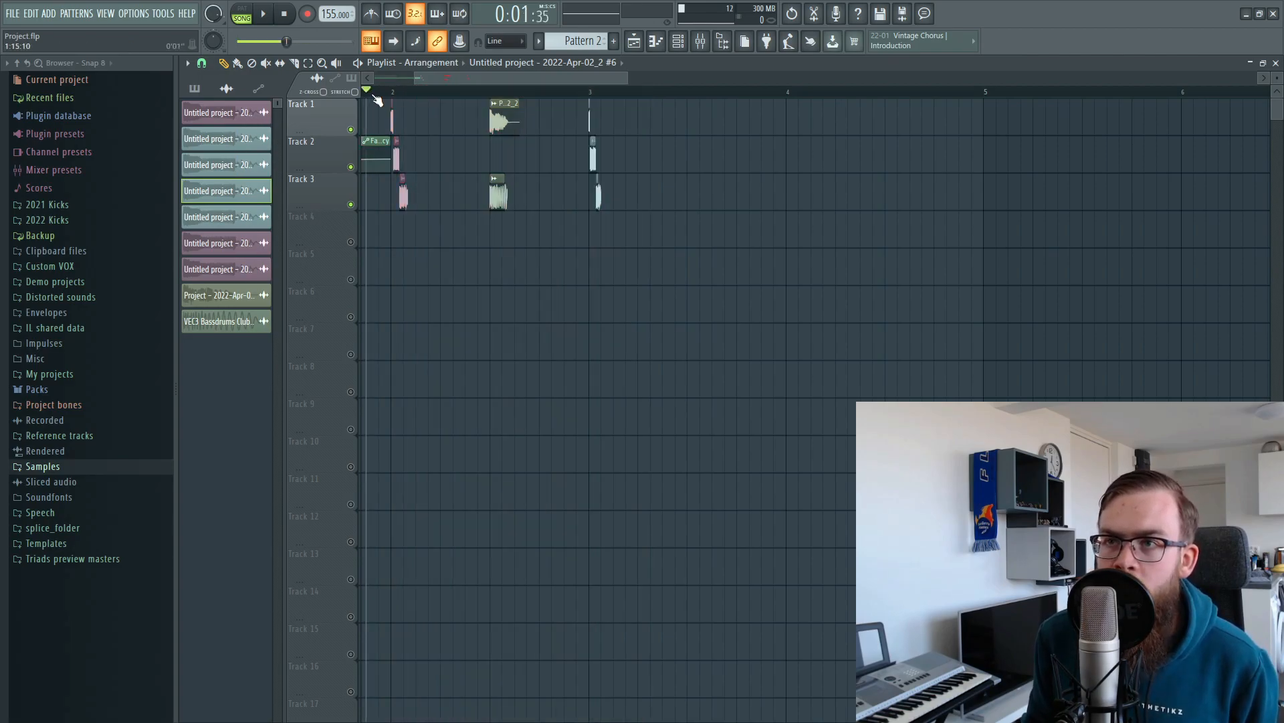
{"action": "key", "text": "space"}
{"action": "key", "text": "space"}
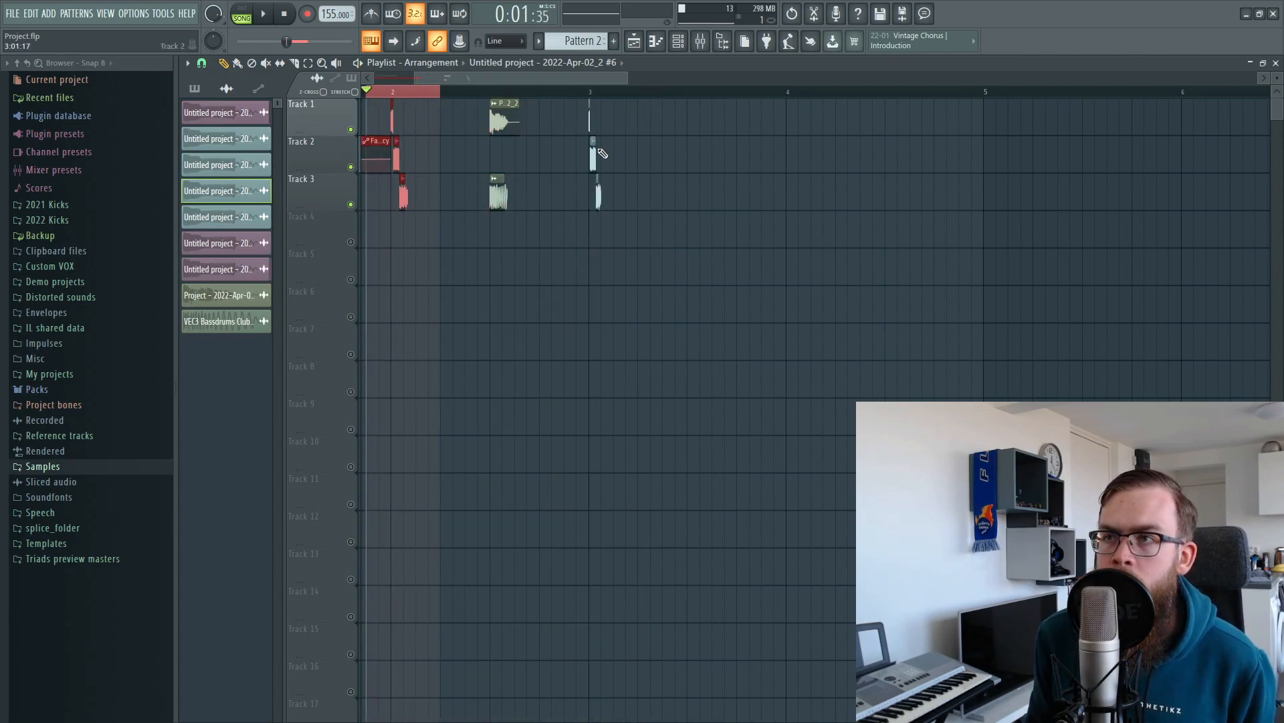
Step: Play the time range around bar 3 to hear the re-pitched sliced kick
{"action": "left_click_drag", "start_coordinate": [579, 93], "coordinate": [646, 101]}
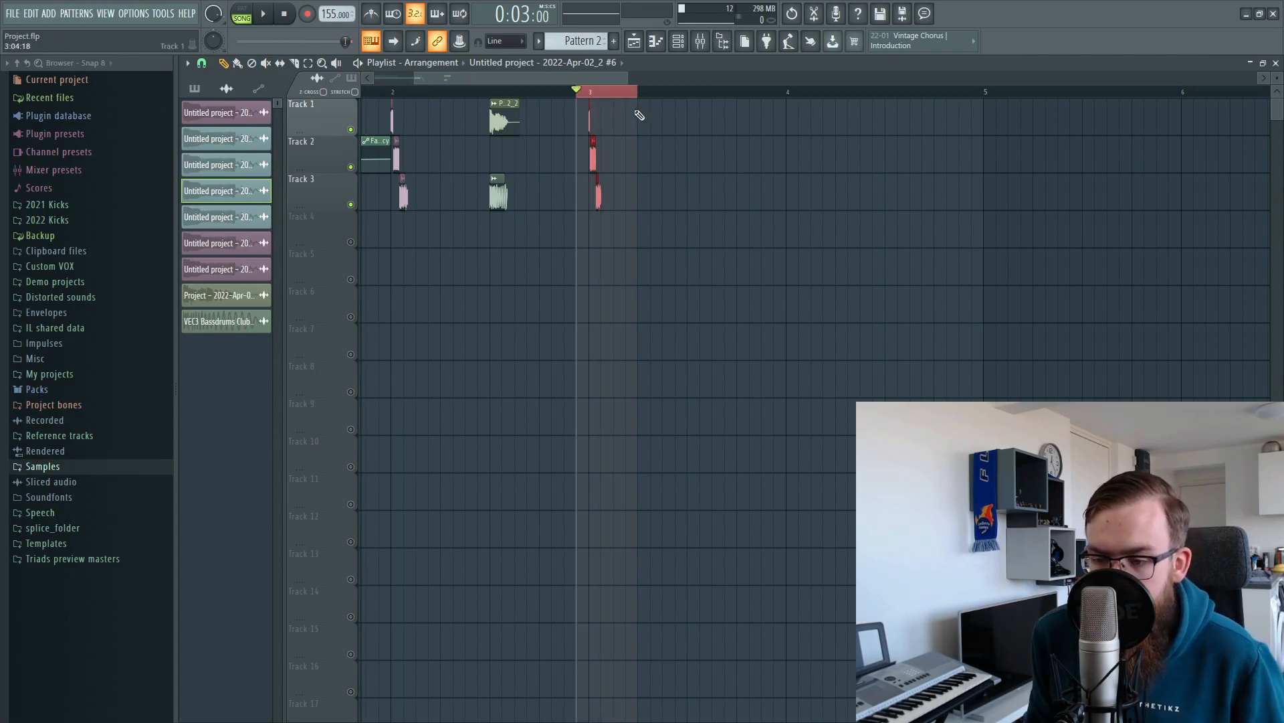
{"action": "scroll", "coordinate": [598, 95], "scroll_direction": "up", "scroll_amount": 5}
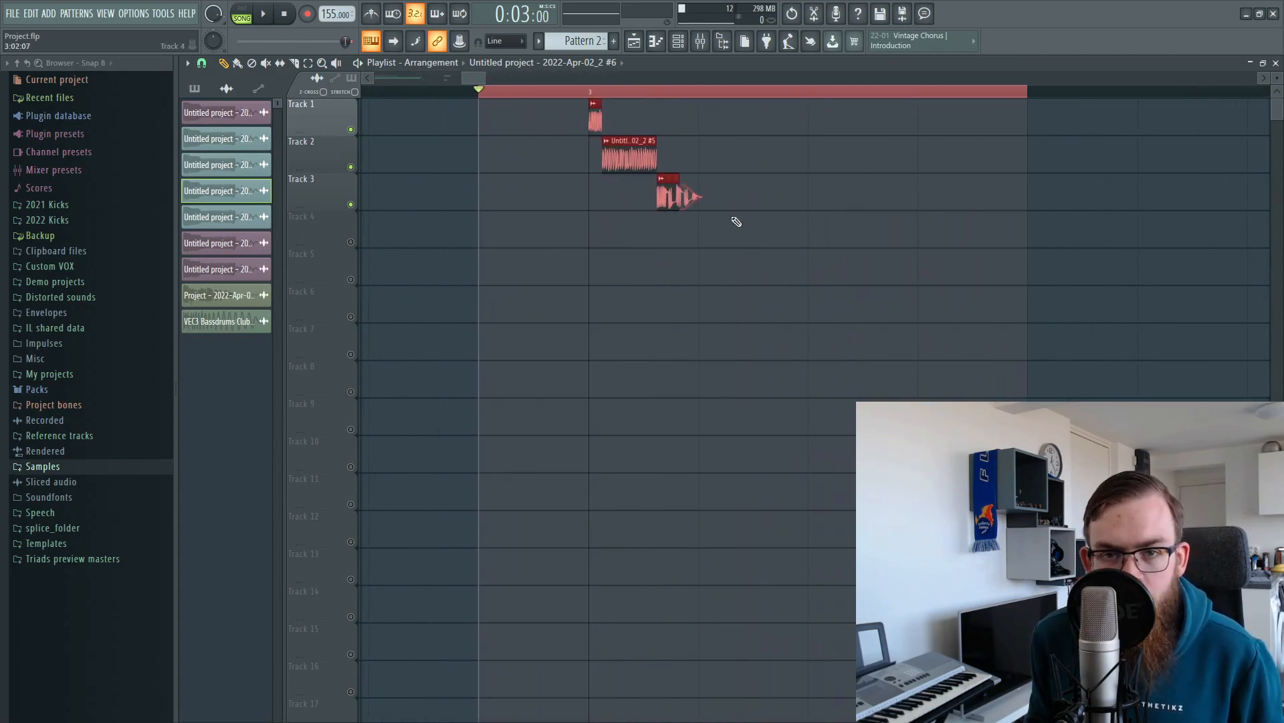
{"action": "key", "text": "space"}
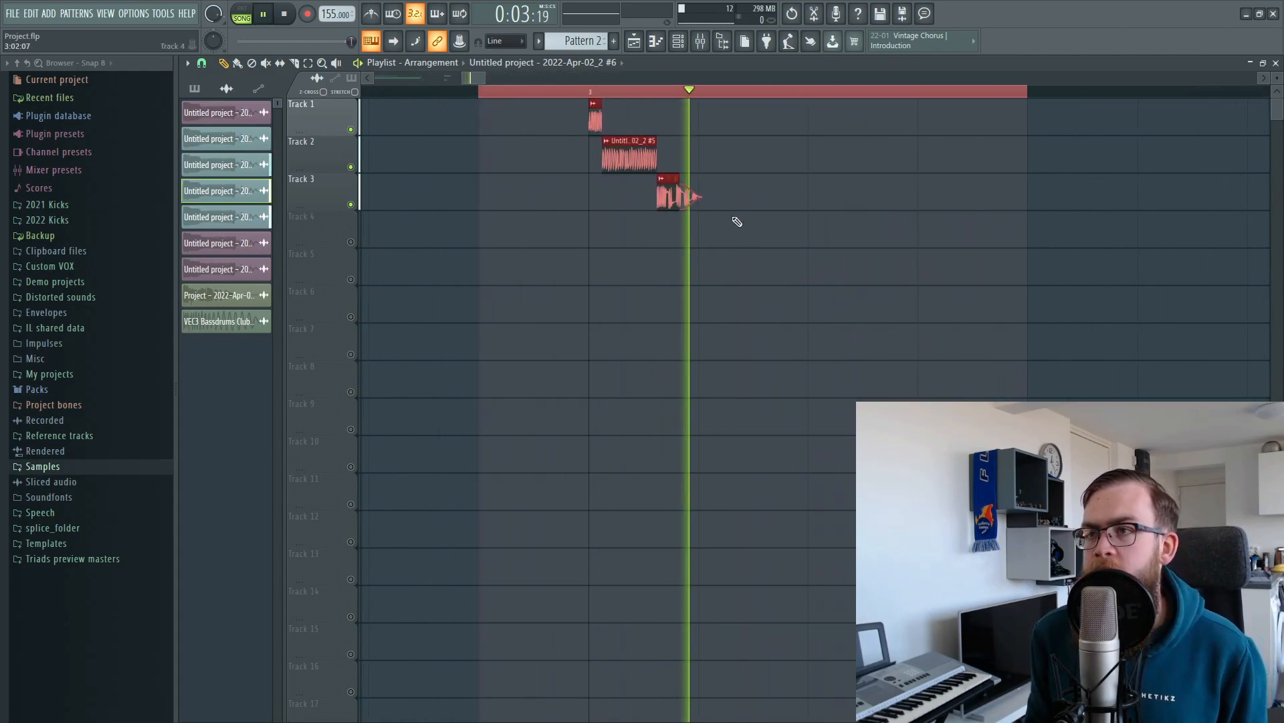
{"action": "key", "text": "space"}
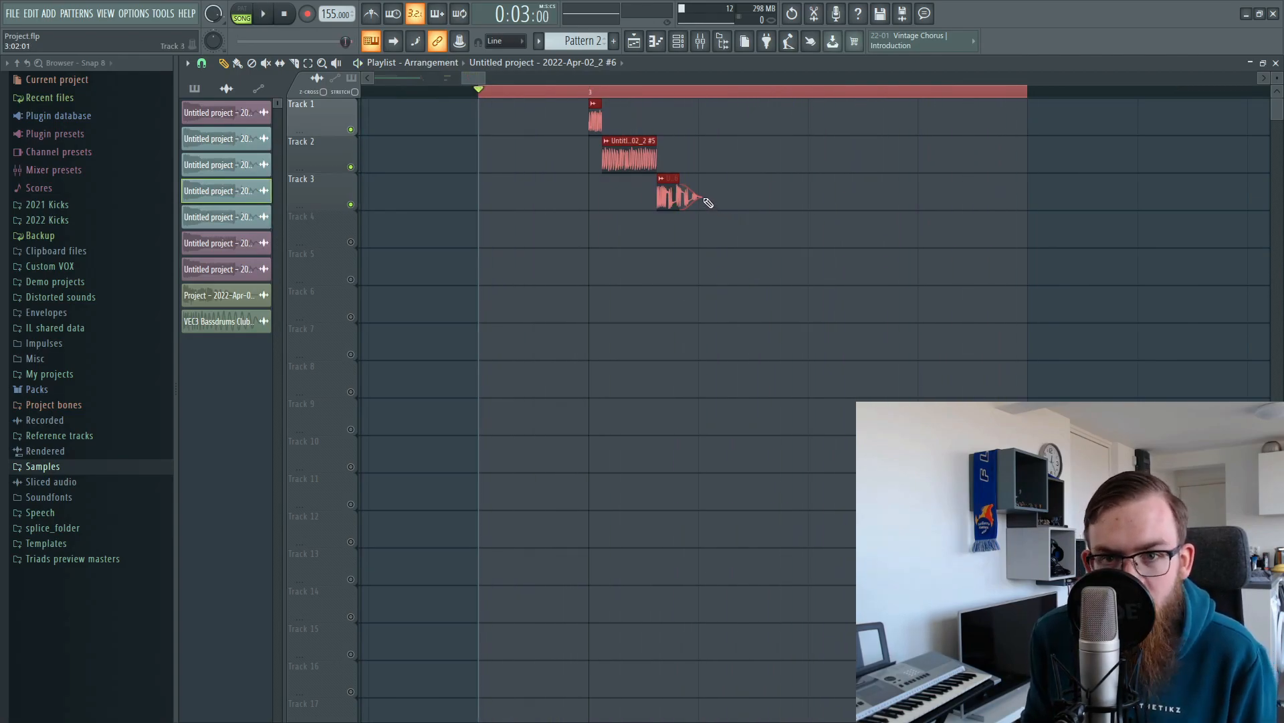
Step: Loop playback from bar 3, shorten the Track 2 clip's end and extend the Track 3 clip's start back to meet it
{"action": "left_click_drag", "start_coordinate": [597, 91], "coordinate": [1097, 94]}
{"action": "scroll", "coordinate": [912, 221], "scroll_direction": "up", "scroll_amount": 1}
{"action": "key", "text": "space"}
{"action": "left_click_drag", "start_coordinate": [756, 160], "coordinate": [752, 194]}
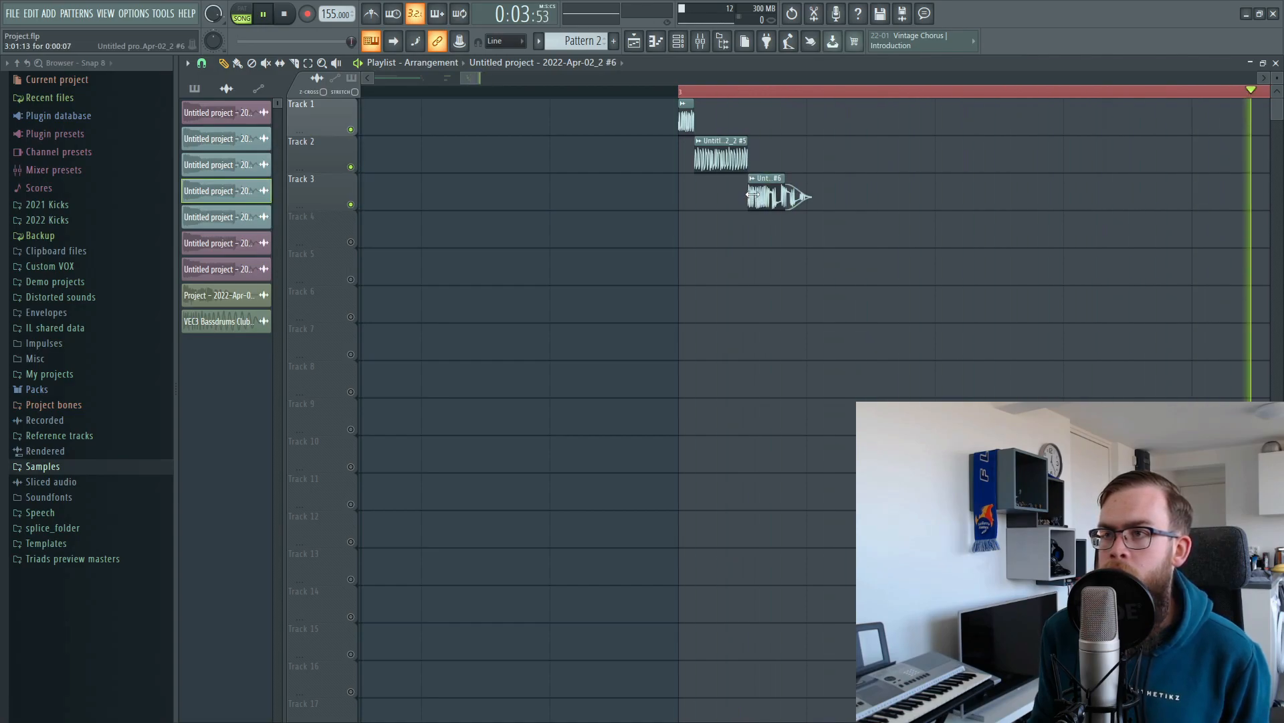
{"action": "mouse_move", "coordinate": [747, 158]}
{"action": "left_mouse_down"}
{"action": "mouse_move", "coordinate": [726, 157]}
{"action": "mouse_move", "coordinate": [741, 186]}
{"action": "mouse_move", "coordinate": [730, 160]}
{"action": "left_mouse_up"}
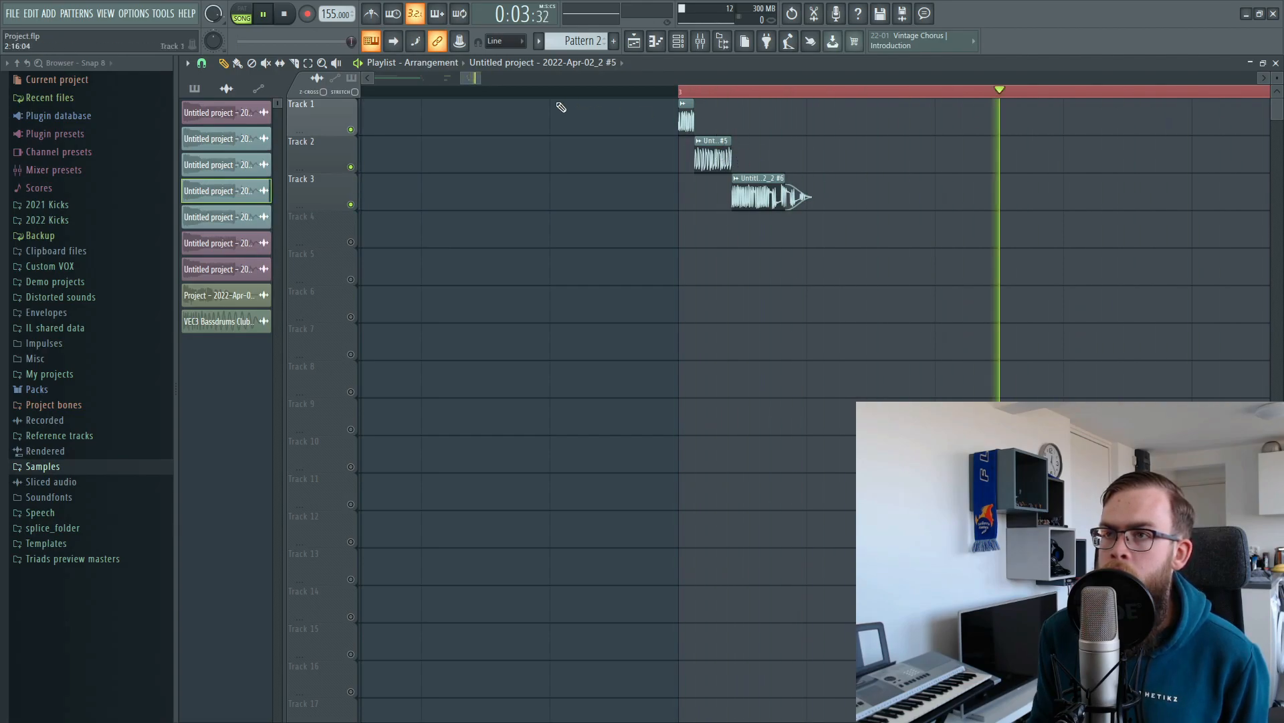
{"action": "left_click_drag", "start_coordinate": [471, 81], "coordinate": [475, 83]}
{"action": "key", "text": "space"}
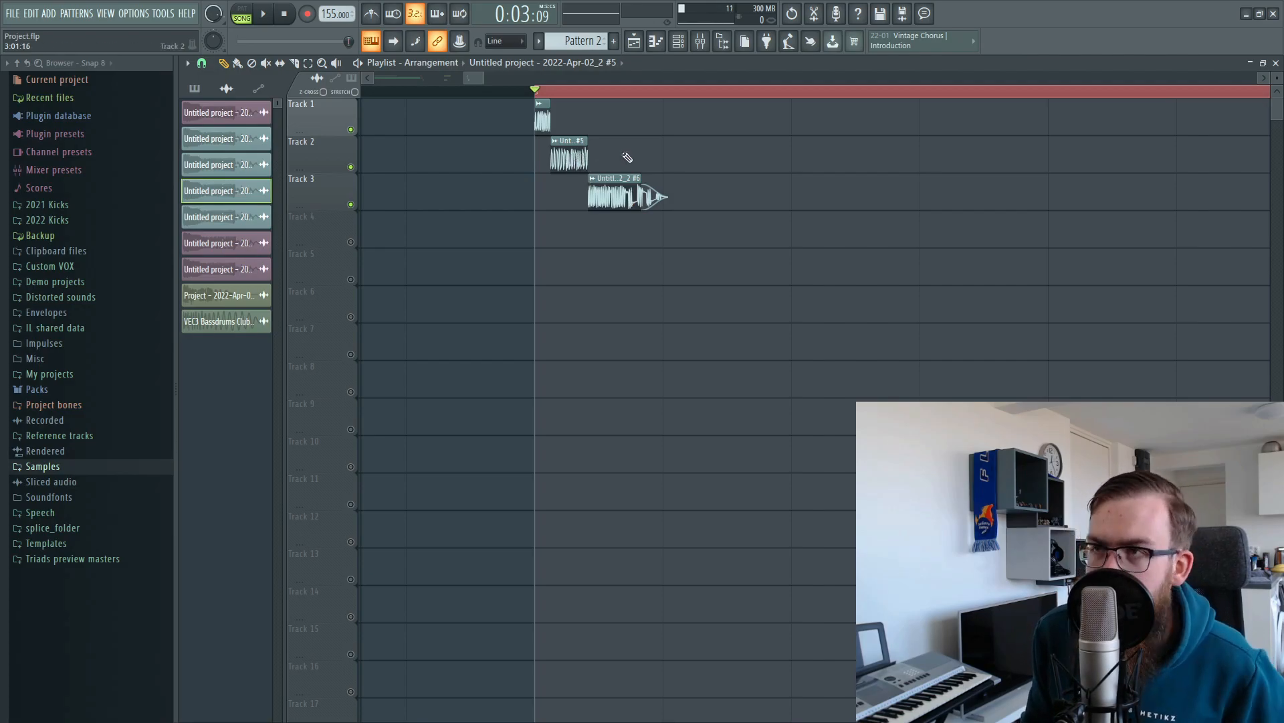
Step: Add FabFilter Pro-Q 2 to mixer insert 10 and boost a bell band about +4 dB near 637 Hz with Q 2.794
{"action": "left_click", "coordinate": [712, 45]}
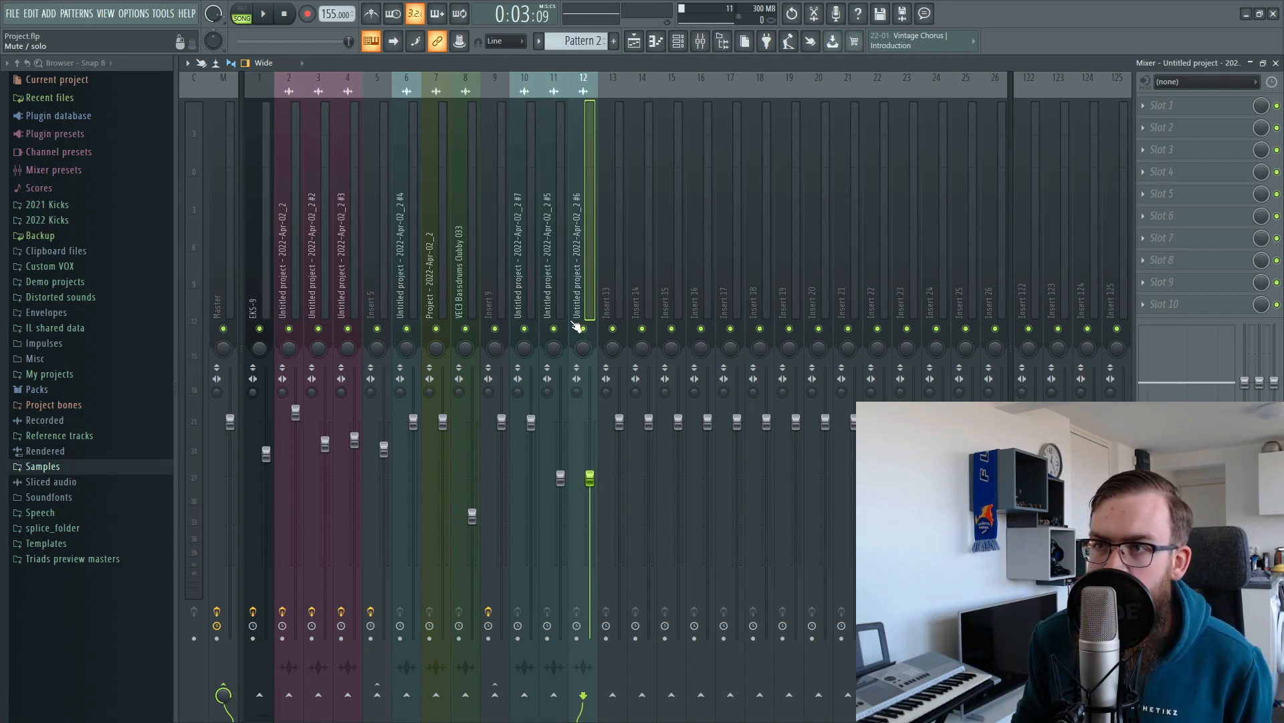
{"action": "left_click", "coordinate": [532, 290]}
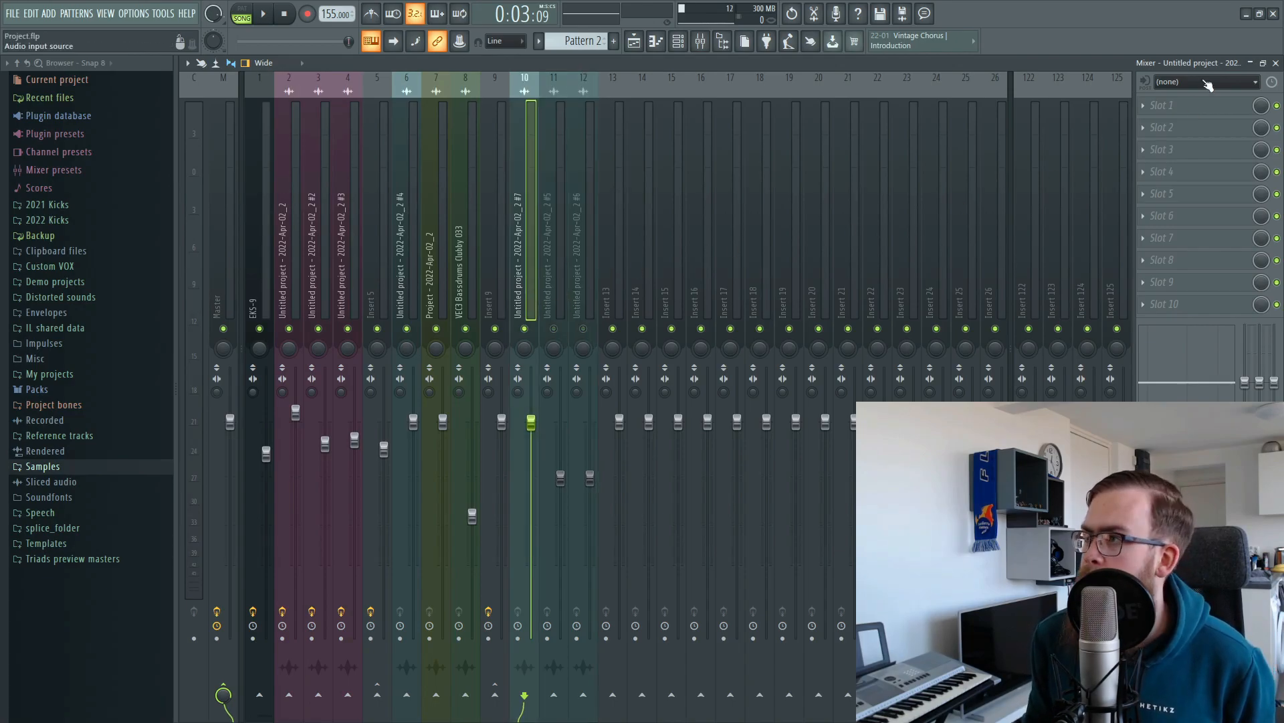
{"action": "left_click", "coordinate": [1183, 106]}
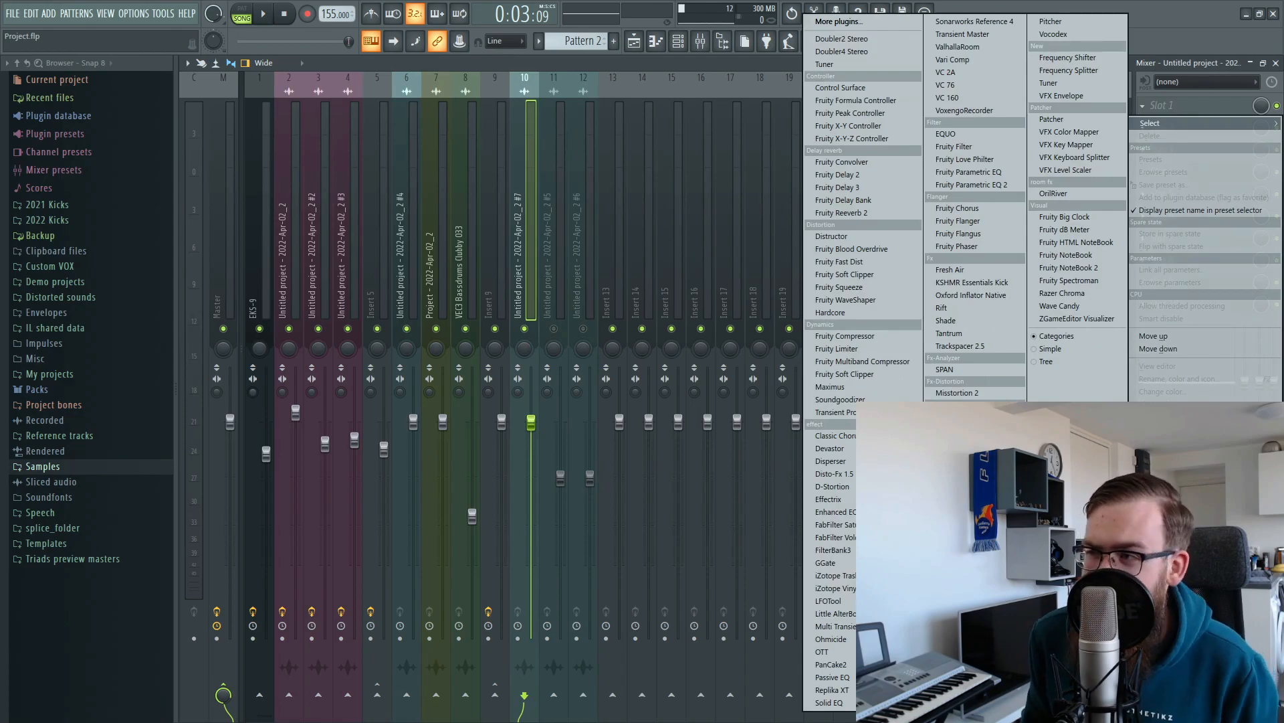
{"action": "left_click", "coordinate": [970, 509]}
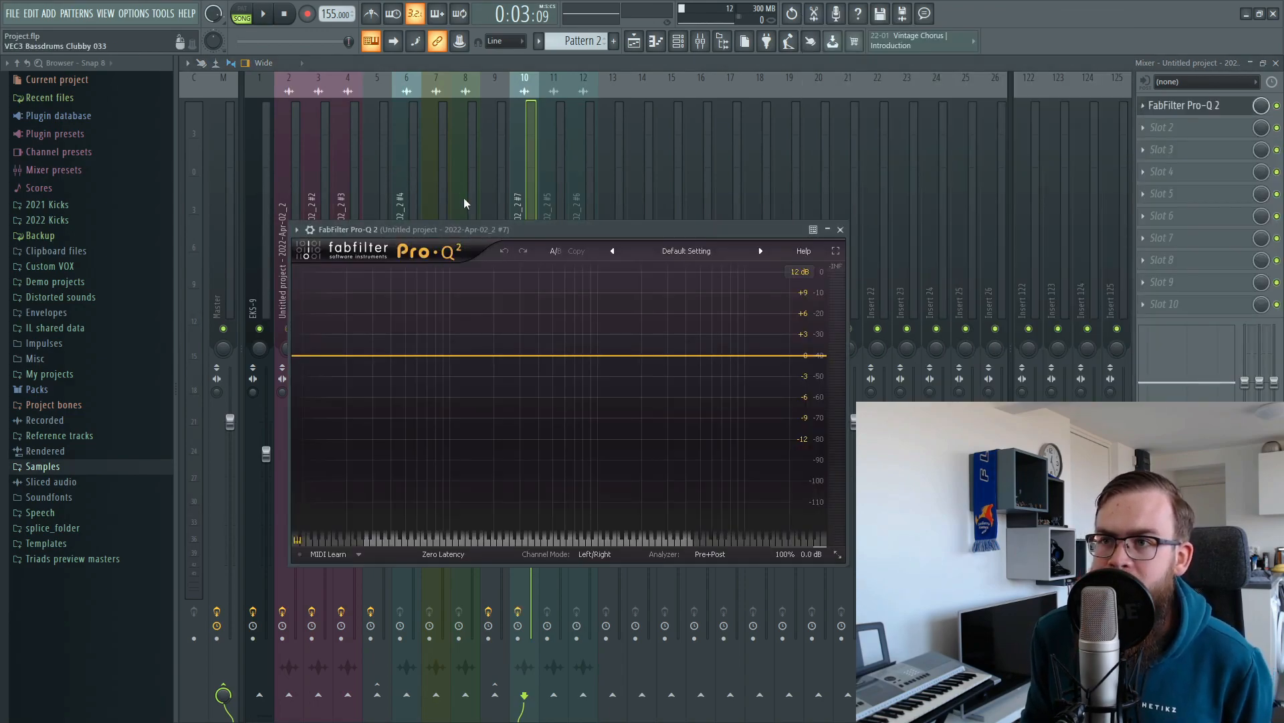
{"action": "key", "text": "space"}
{"action": "left_click_drag", "start_coordinate": [565, 346], "coordinate": [567, 308]}
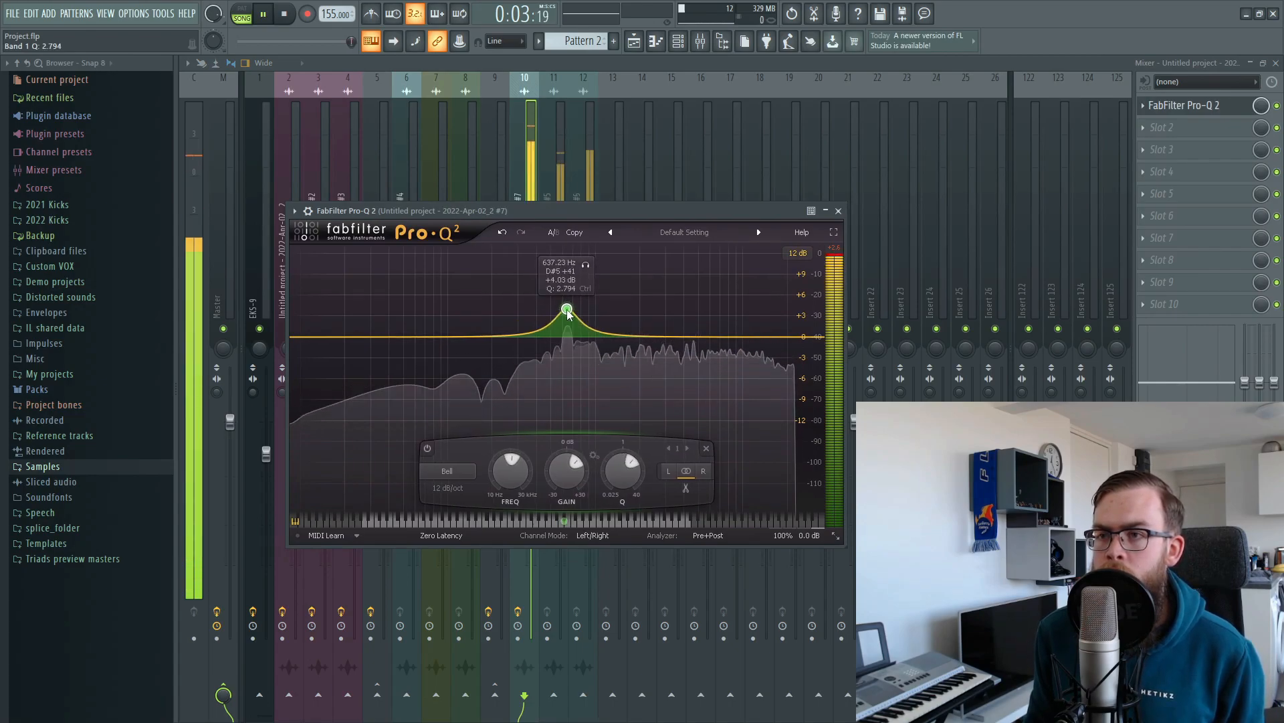
{"action": "key", "text": "space"}
Step: Add FabFilter Pro-Q 2 to mixer insert 11 and boost a bell band about +1.5 dB near 618 Hz with Q 1.000
{"action": "left_click", "coordinate": [580, 168]}
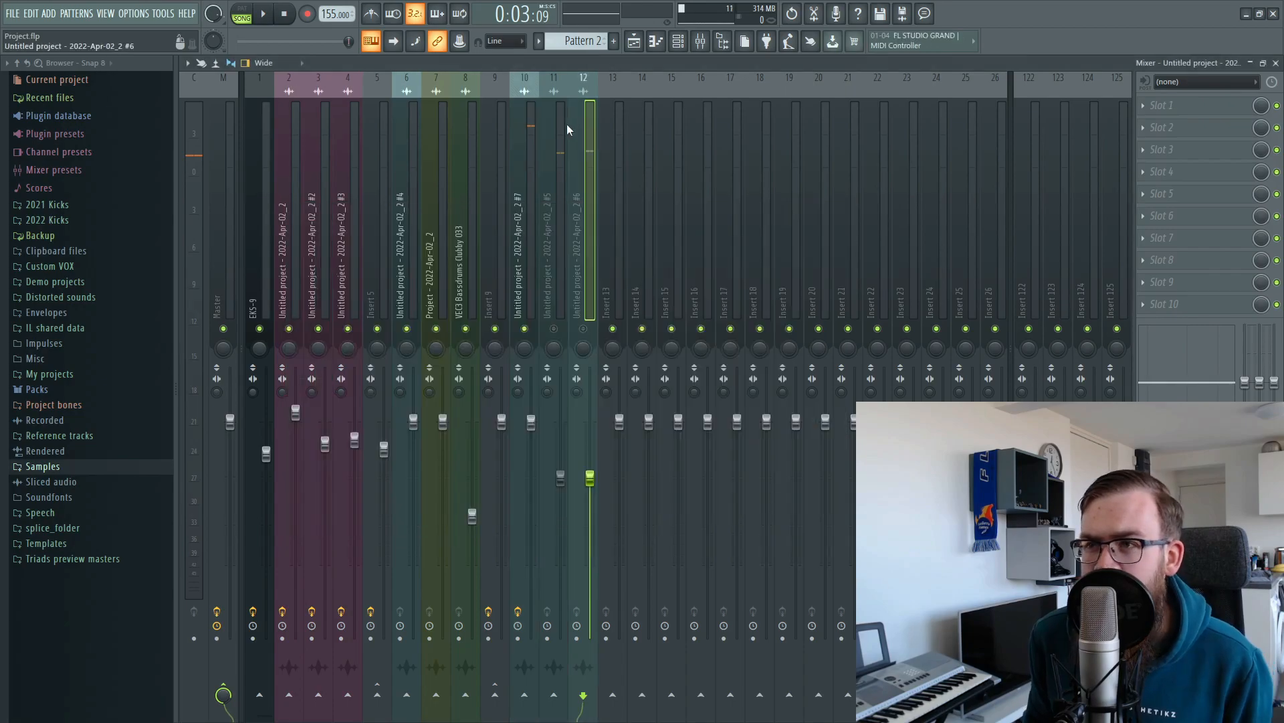
{"action": "left_click", "coordinate": [564, 309]}
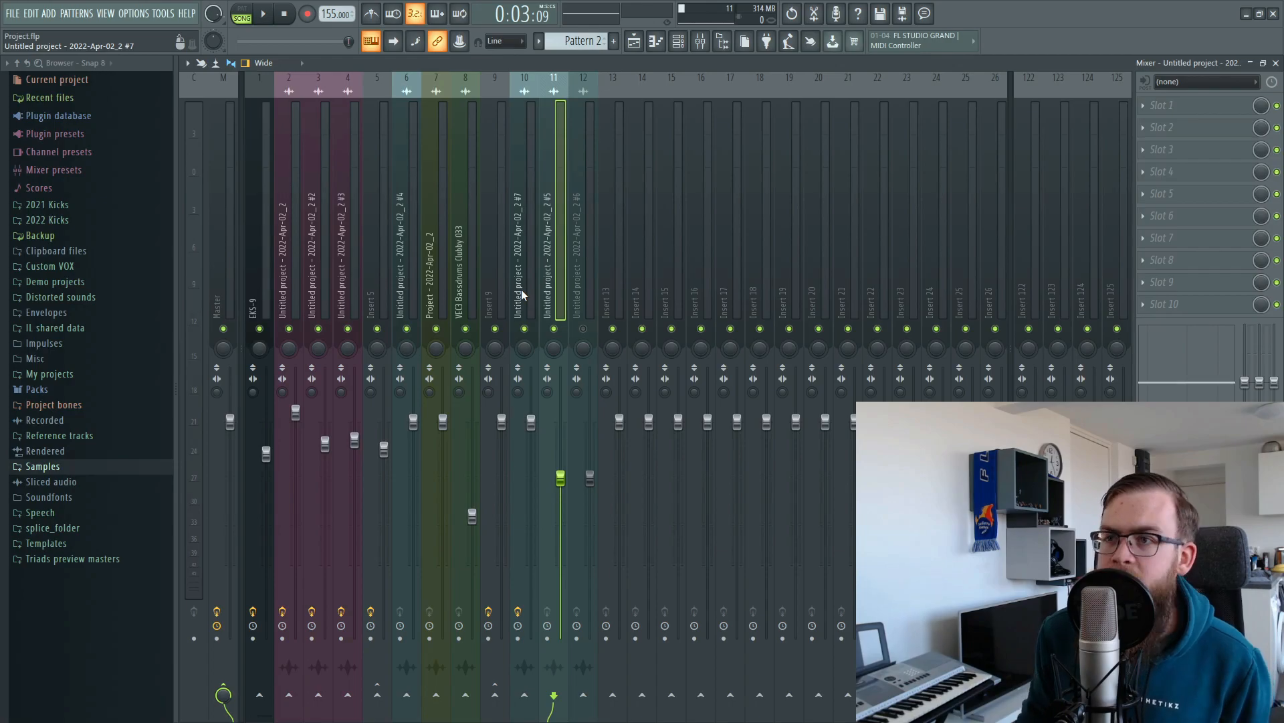
{"action": "key", "text": "space"}
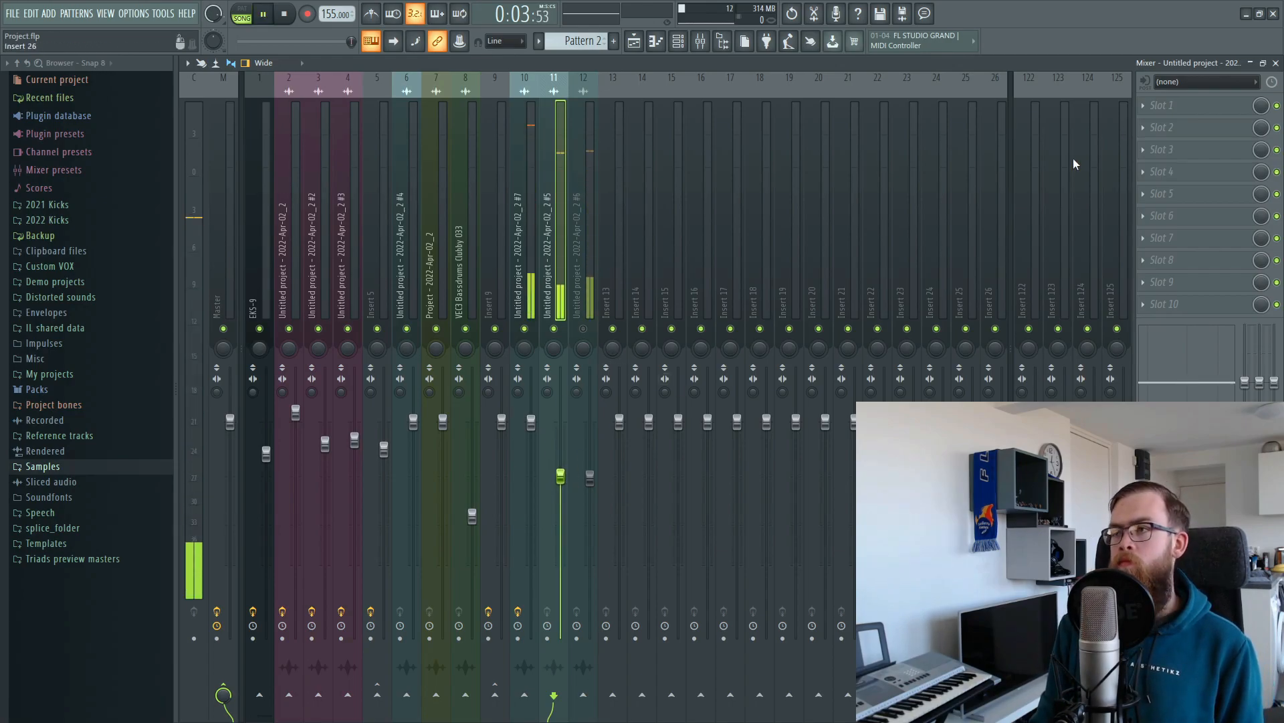
{"action": "left_click", "coordinate": [1142, 107]}
{"action": "left_click", "coordinate": [831, 437]}
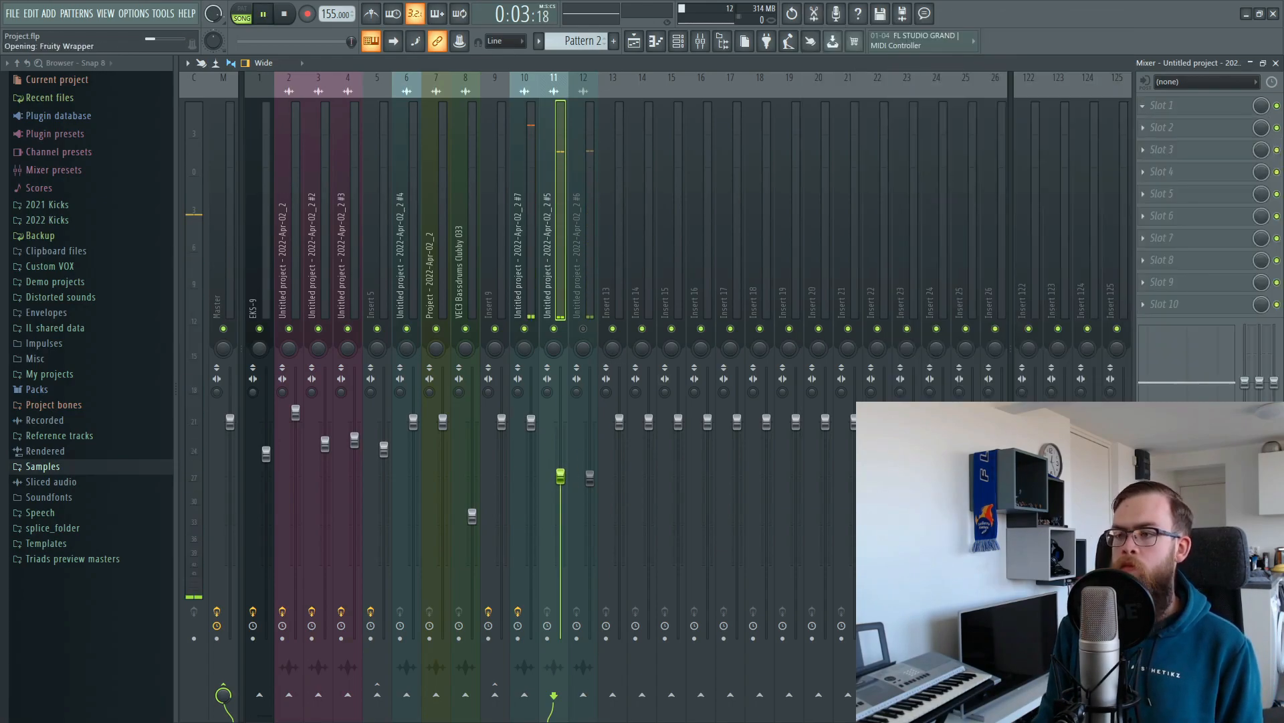
{"action": "mouse_move", "coordinate": [450, 252]}
{"action": "left_mouse_down"}
{"action": "mouse_move", "coordinate": [460, 213]}
{"action": "mouse_move", "coordinate": [463, 241]}
{"action": "left_mouse_up"}
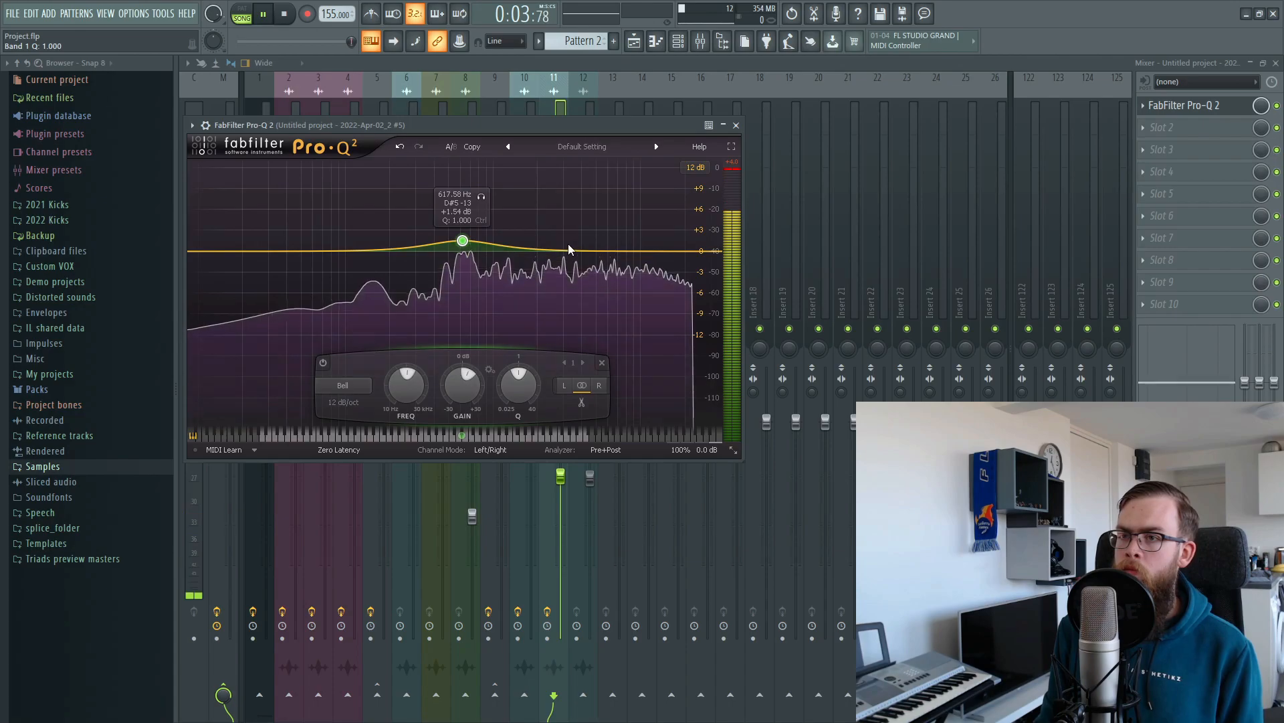
{"action": "key", "text": "space"}
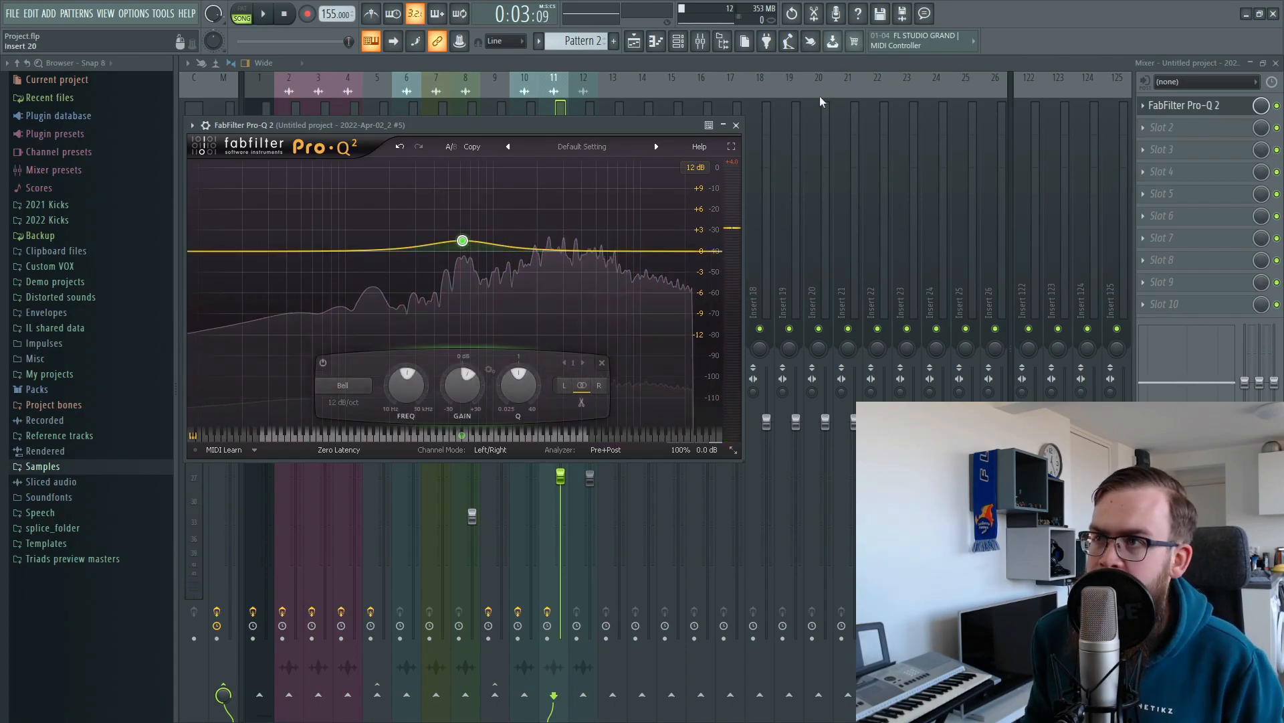
{"action": "left_click", "coordinate": [736, 125]}
Step: Add FabFilter Pro-Q 2 to mixer insert 12 and boost a bell band about +3.4 dB near 785 Hz with Q 5.849
{"action": "left_click", "coordinate": [574, 281]}
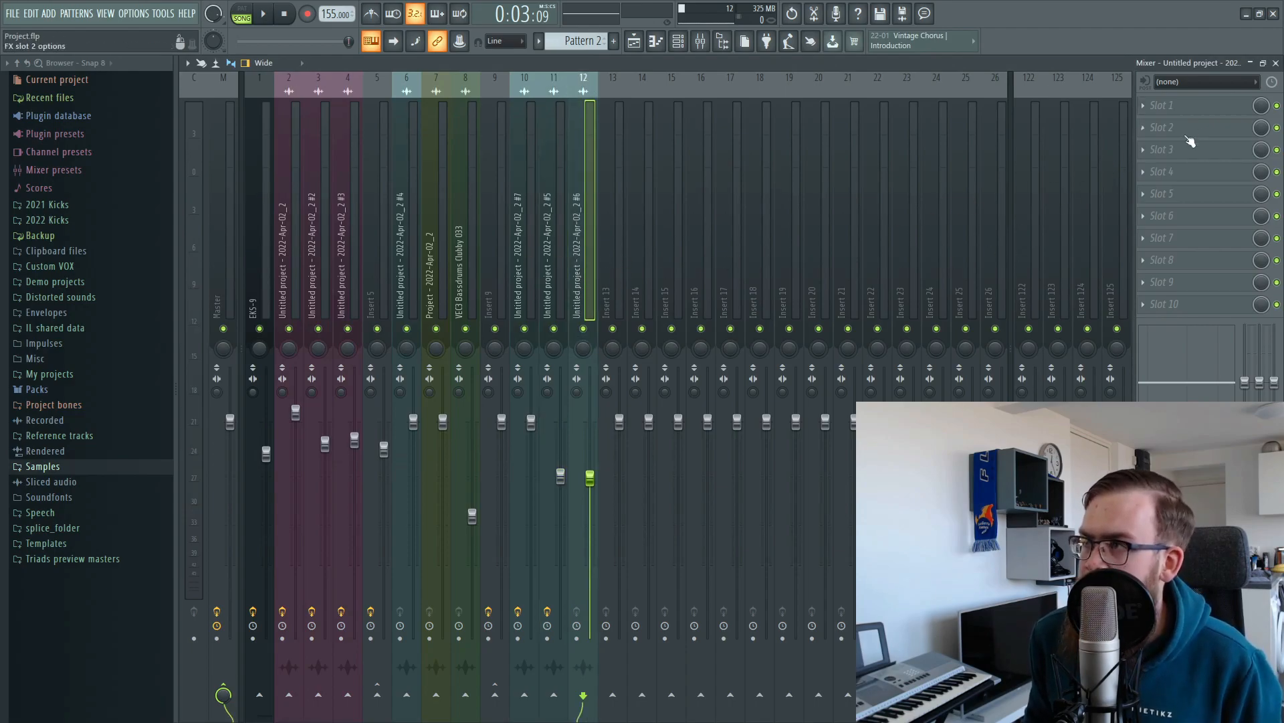
{"action": "left_click", "coordinate": [1207, 111]}
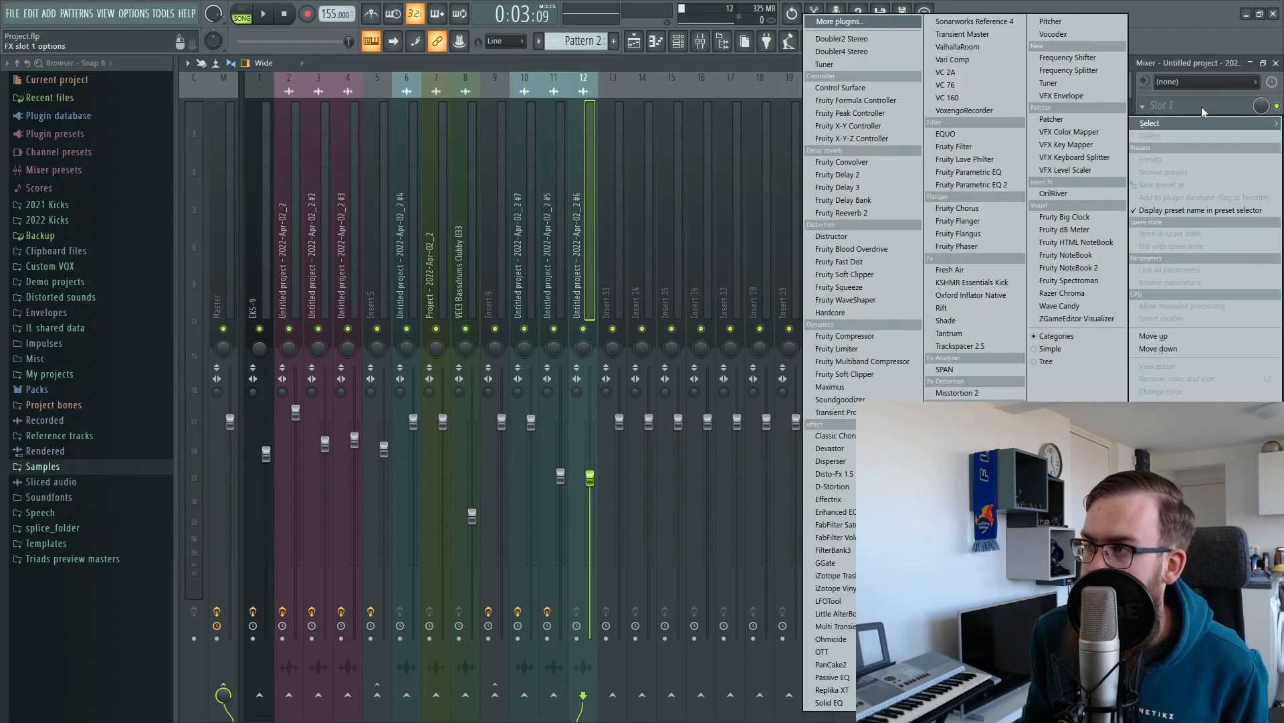
{"action": "left_click", "coordinate": [963, 453]}
{"action": "key", "text": "space"}
{"action": "left_click_drag", "start_coordinate": [513, 286], "coordinate": [513, 267]}
{"action": "scroll", "coordinate": [512, 261], "scroll_direction": "up", "scroll_amount": 10}
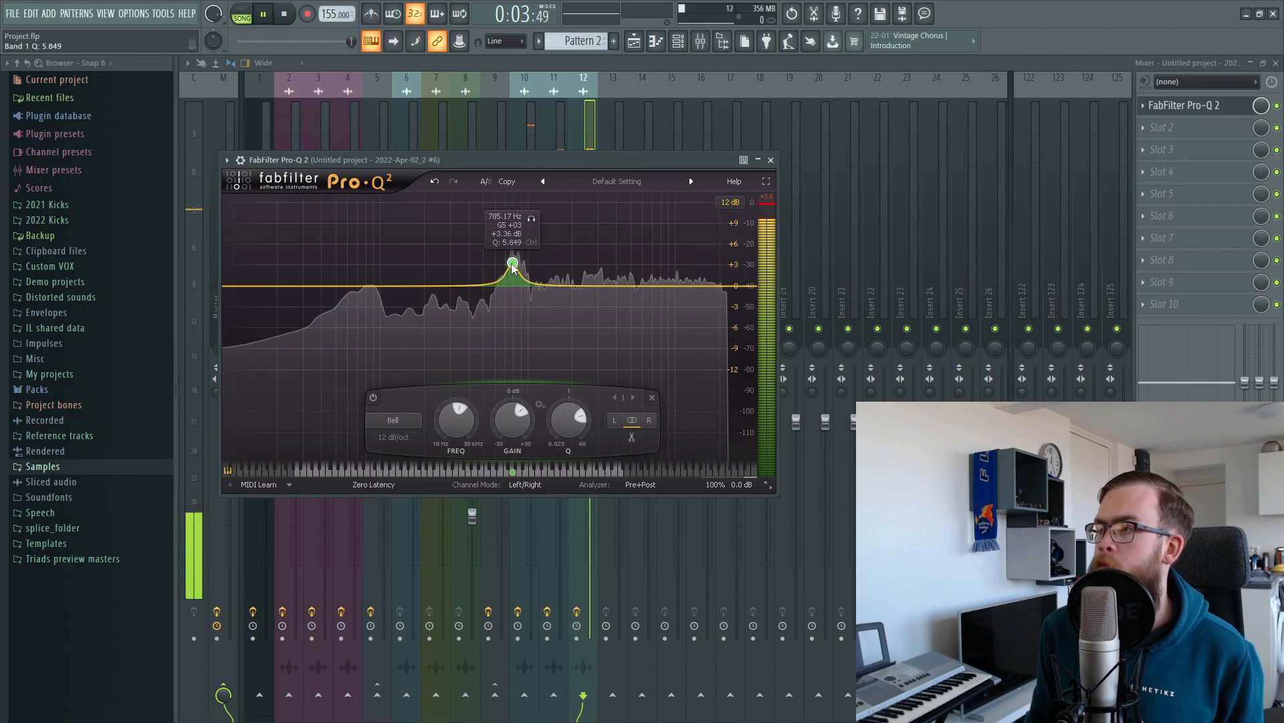
Step: Add Misstortion 2 after the EQ on insert 12, set its hard clip to 24.8 dB and adjust its mix and soft clip
{"action": "left_click", "coordinate": [1162, 128]}
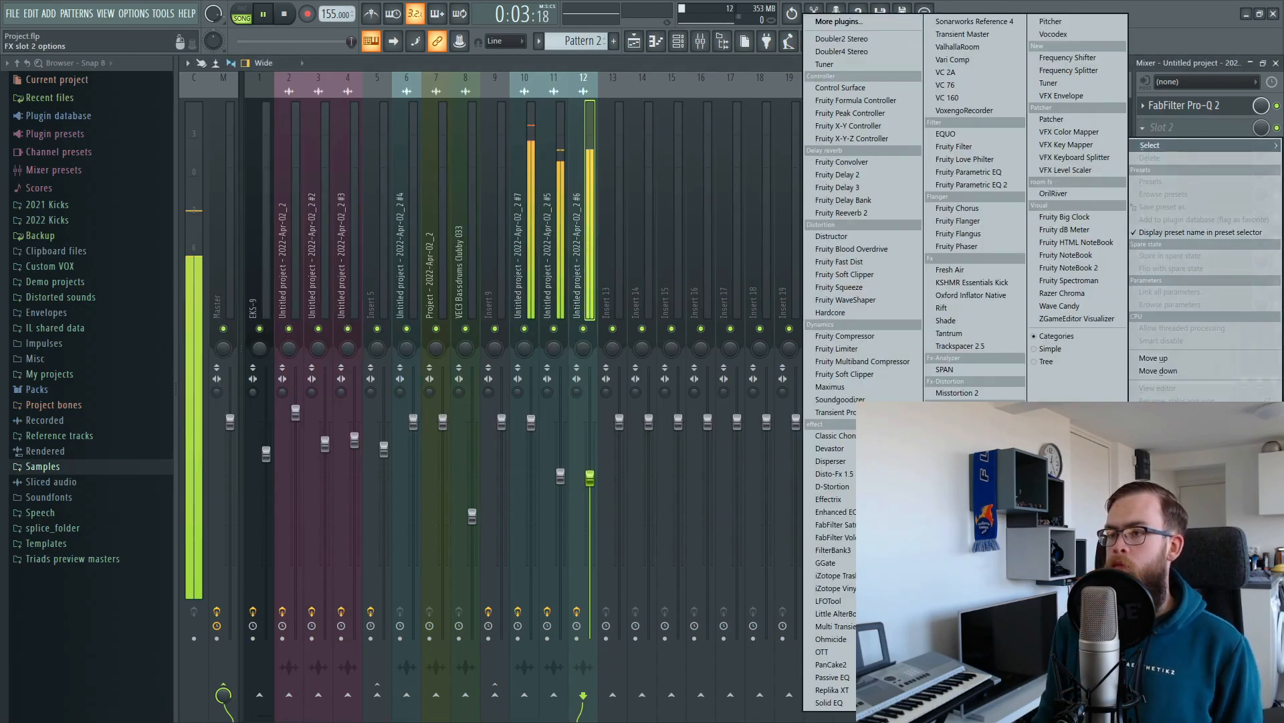
{"action": "left_click", "coordinate": [957, 392]}
{"action": "left_click_drag", "start_coordinate": [302, 314], "coordinate": [312, 223]}
{"action": "left_click_drag", "start_coordinate": [261, 379], "coordinate": [258, 420]}
{"action": "left_click_drag", "start_coordinate": [346, 314], "coordinate": [299, 248]}
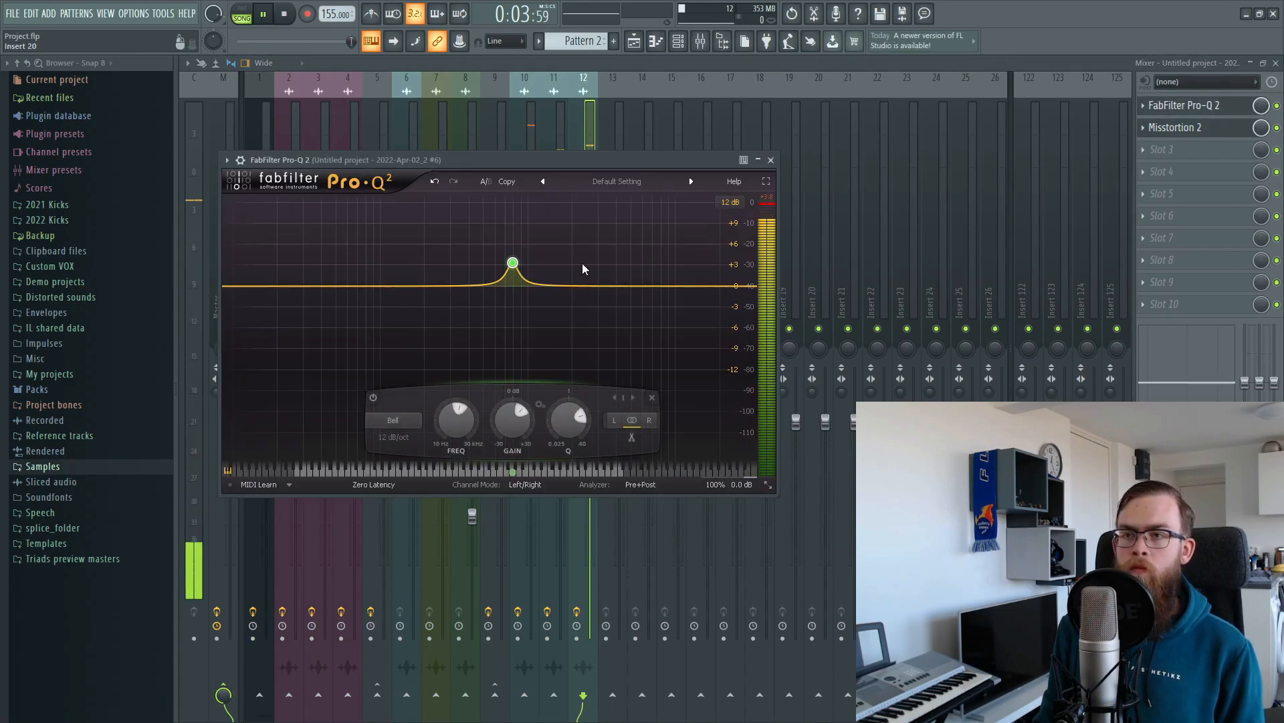
Step: Raise insert 12's EQ band to about +7.5 dB near 761 Hz and set Misstortion 2's mix to 41% and soft clip to 12.4 dB
{"action": "left_click_drag", "start_coordinate": [512, 262], "coordinate": [515, 234]}
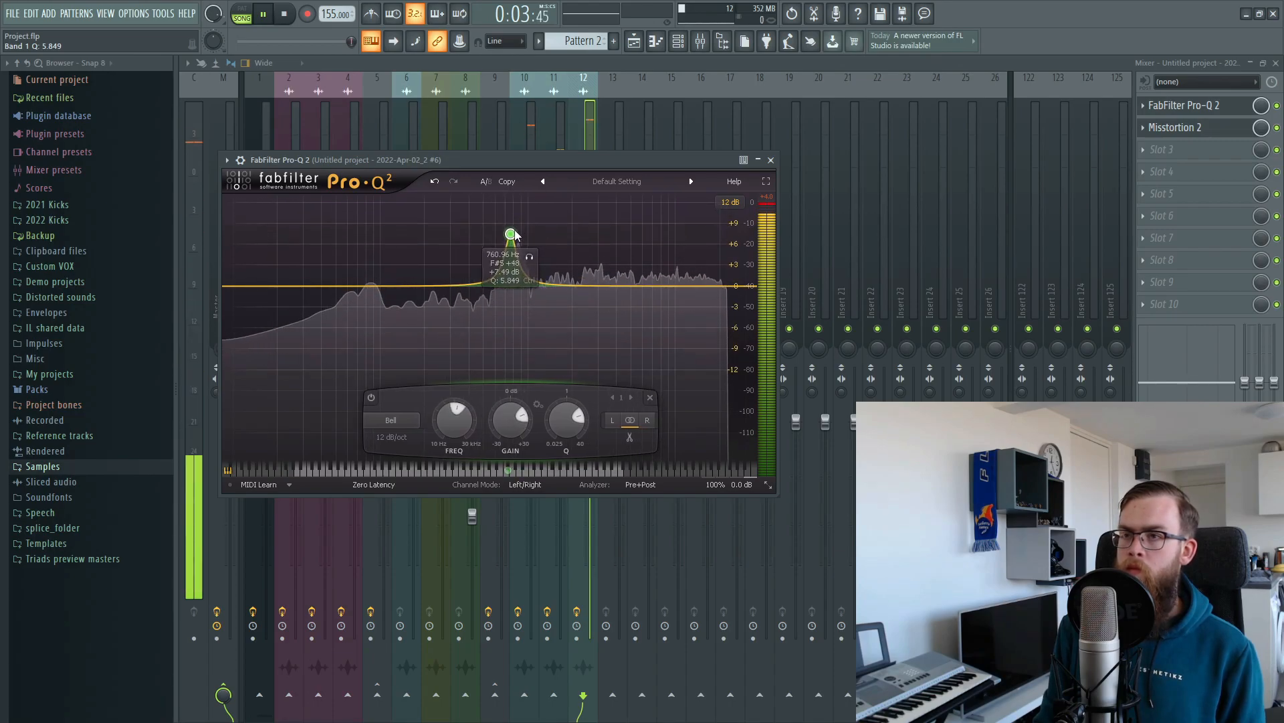
{"action": "key", "text": "Escape"}
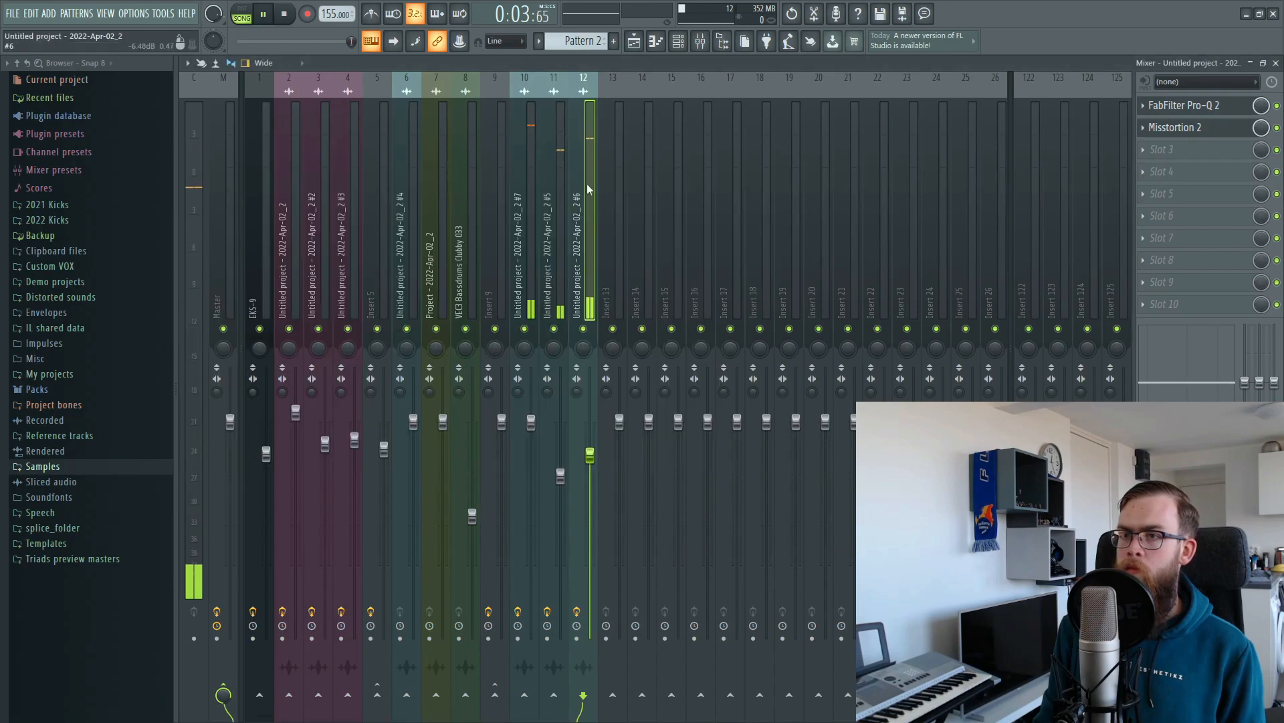
{"action": "left_click", "coordinate": [1183, 127]}
{"action": "left_click_drag", "start_coordinate": [248, 385], "coordinate": [269, 354]}
{"action": "left_click_drag", "start_coordinate": [343, 318], "coordinate": [336, 353]}
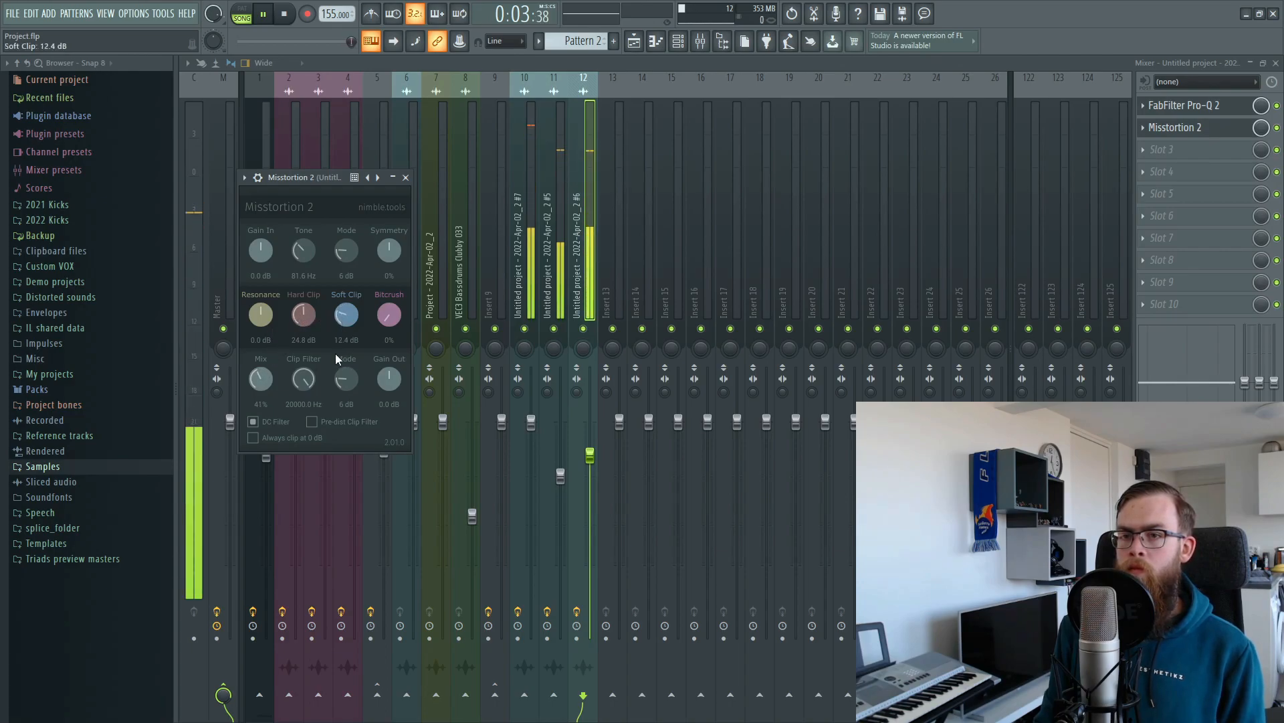
Step: Readjust the mix, soft clip and hard clip of Misstortion 2 on insert 12
{"action": "left_click_drag", "start_coordinate": [263, 383], "coordinate": [278, 338]}
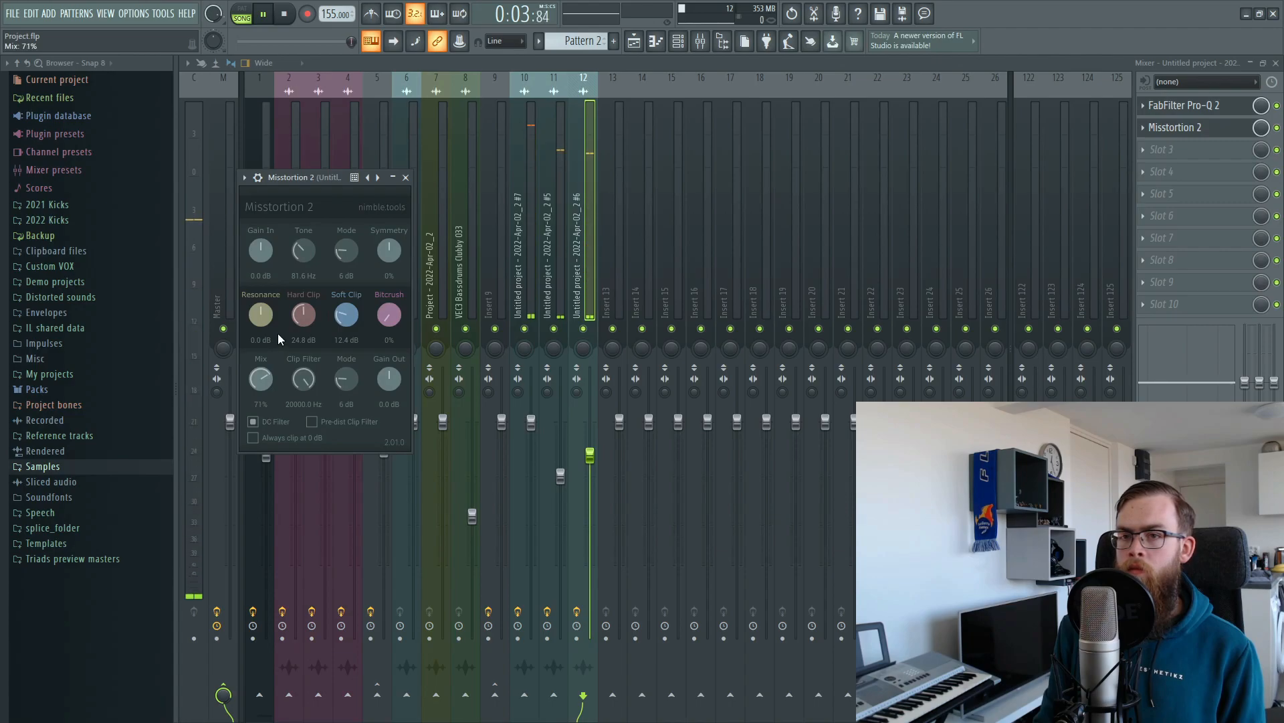
{"action": "left_click_drag", "start_coordinate": [346, 315], "coordinate": [371, 251]}
{"action": "left_click_drag", "start_coordinate": [288, 319], "coordinate": [293, 349]}
{"action": "left_click_drag", "start_coordinate": [259, 389], "coordinate": [258, 393]}
Step: Rebalance the slice levels: insert 12 to about -3.9 dB, insert 10 to about 0.2 dB, and raise insert 11
{"action": "left_click_drag", "start_coordinate": [589, 457], "coordinate": [589, 463]}
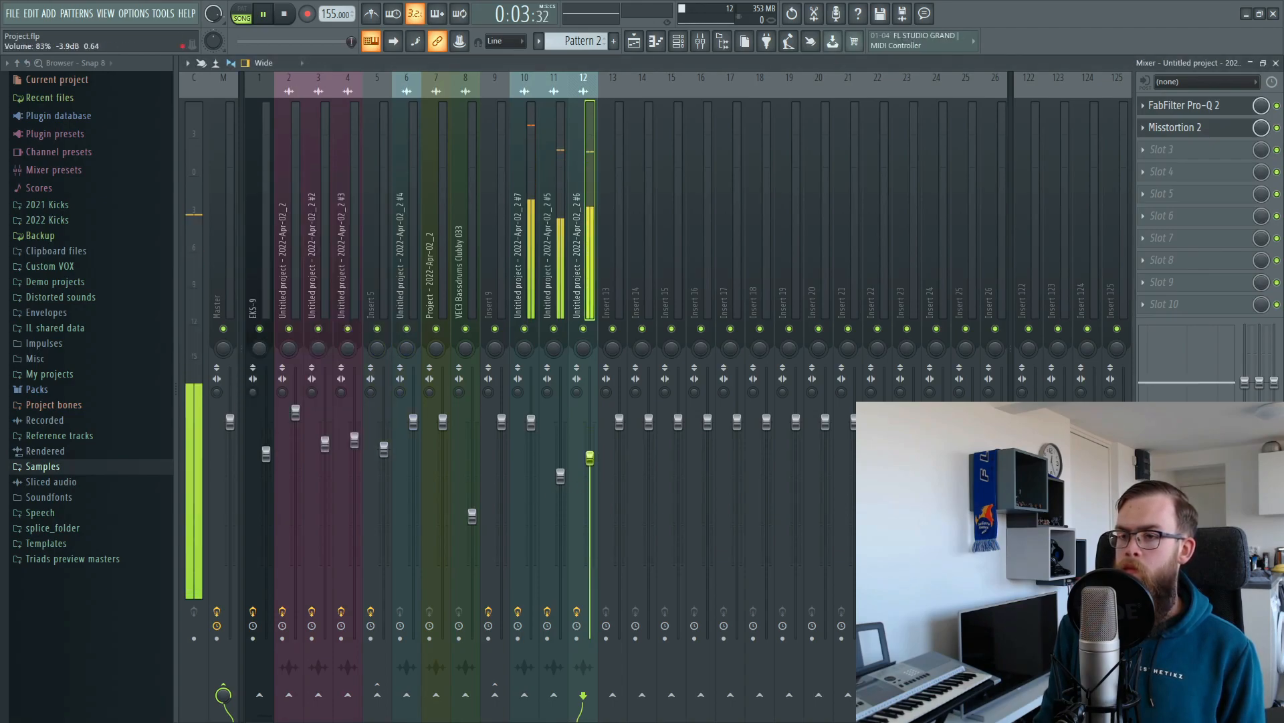
{"action": "left_click_drag", "start_coordinate": [560, 476], "coordinate": [530, 419]}
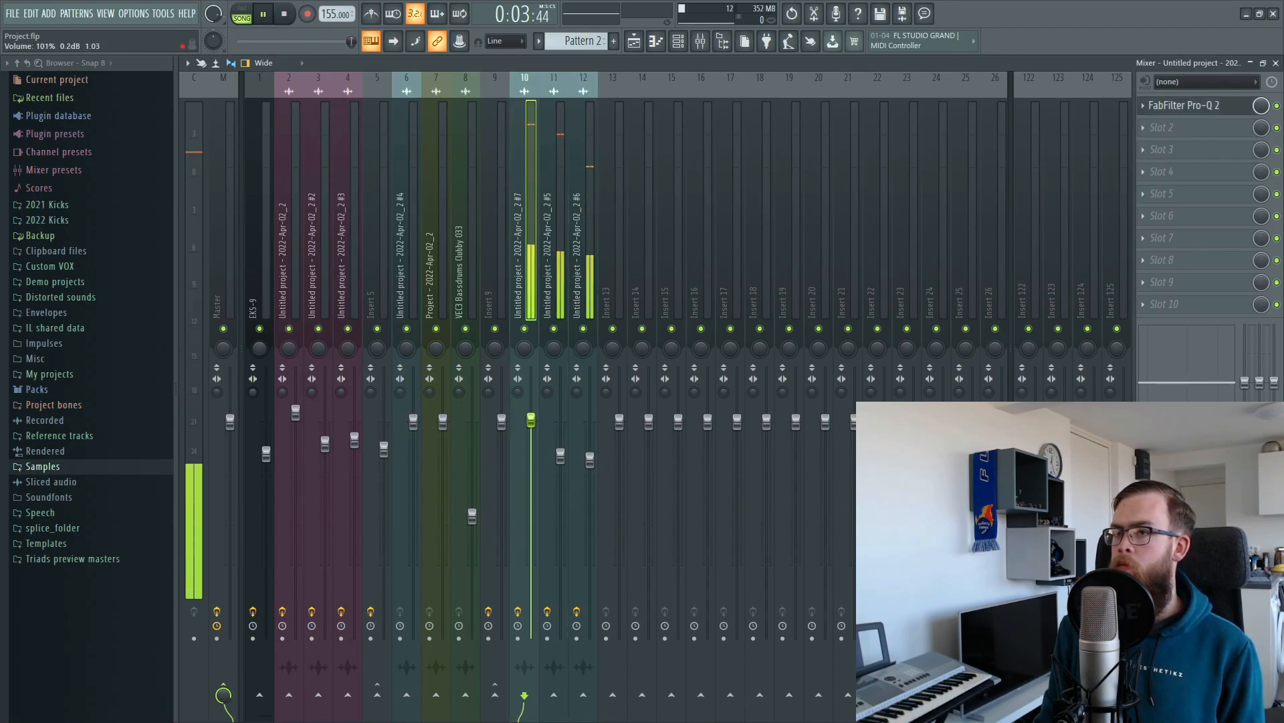
Step: Boost insert 10's Pro-Q 2 bell band to about +7.6 dB near 637 Hz and slightly raise insert 12's fader
{"action": "left_click", "coordinate": [1196, 115]}
{"action": "mouse_move", "coordinate": [566, 310]}
{"action": "left_mouse_down"}
{"action": "mouse_move", "coordinate": [568, 266]}
{"action": "mouse_move", "coordinate": [581, 281]}
{"action": "mouse_move", "coordinate": [565, 286]}
{"action": "left_mouse_up"}
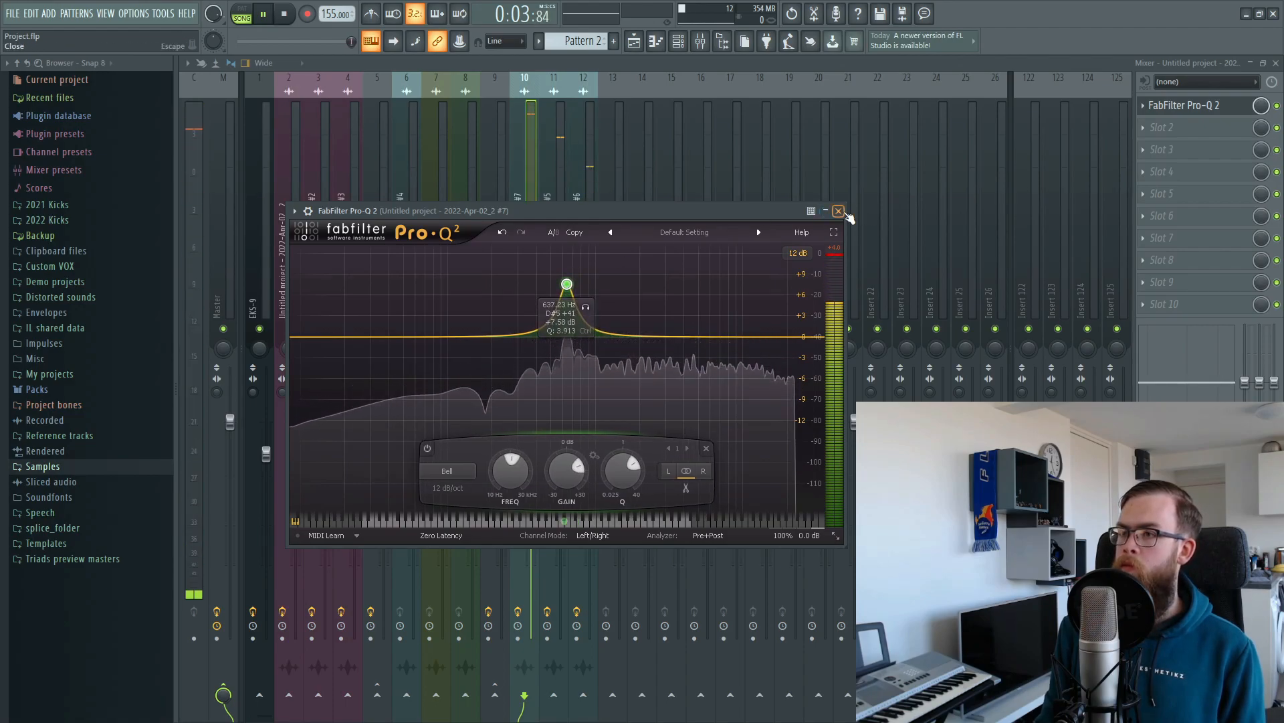
{"action": "left_click", "coordinate": [836, 212]}
{"action": "left_click_drag", "start_coordinate": [590, 460], "coordinate": [593, 443]}
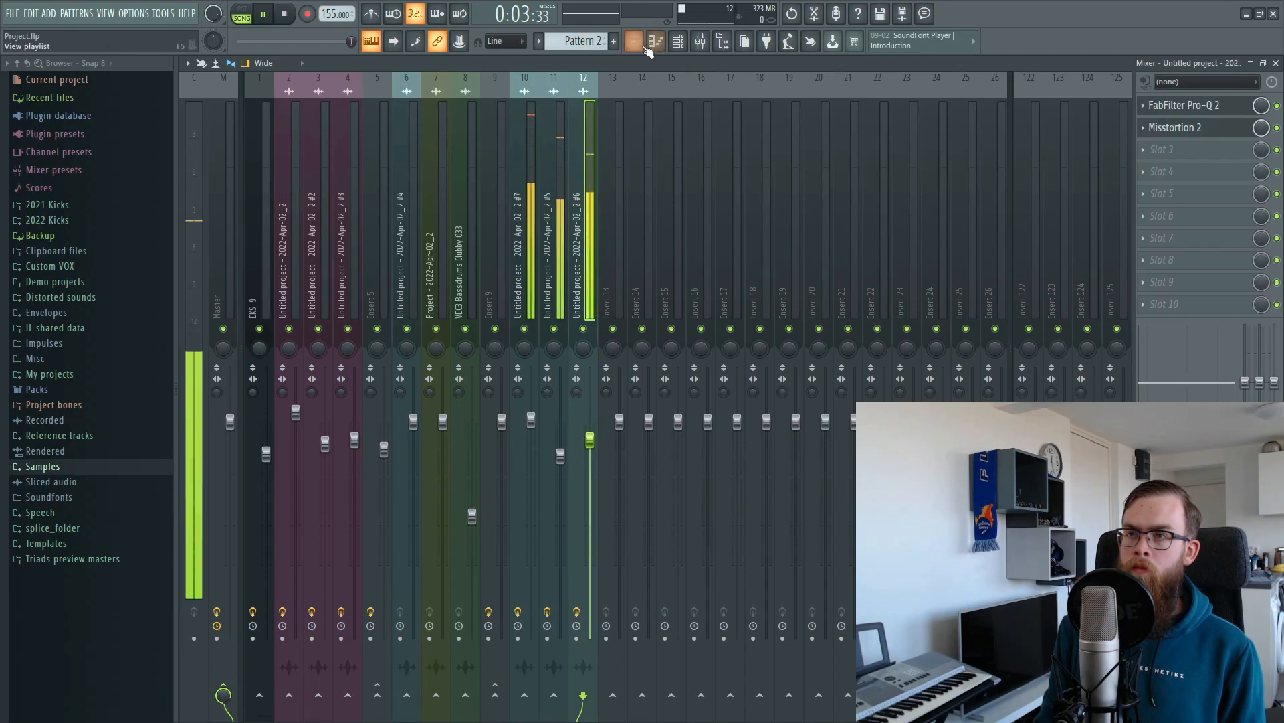
Step: Stop playback and route mixer inserts 10 to 12 only to insert 13
{"action": "key", "text": "space"}
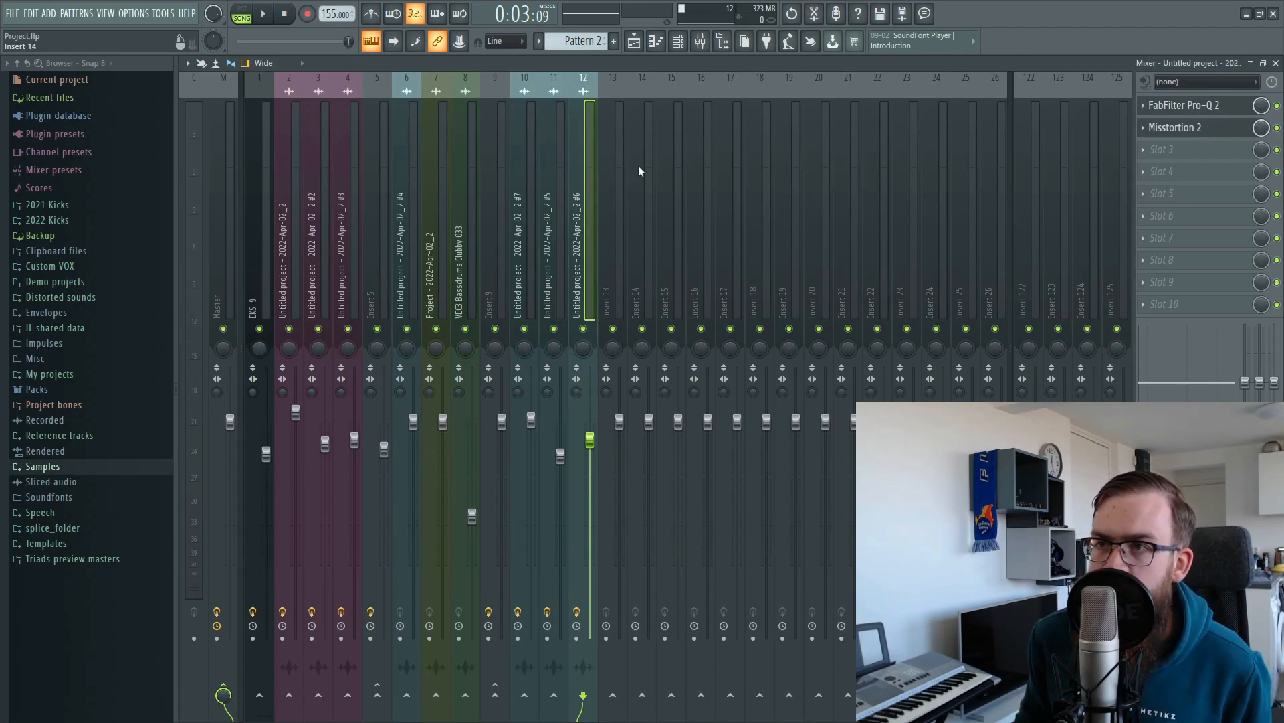
{"action": "left_click", "coordinate": [526, 249], "text": "shift"}
{"action": "right_click", "coordinate": [610, 695]}
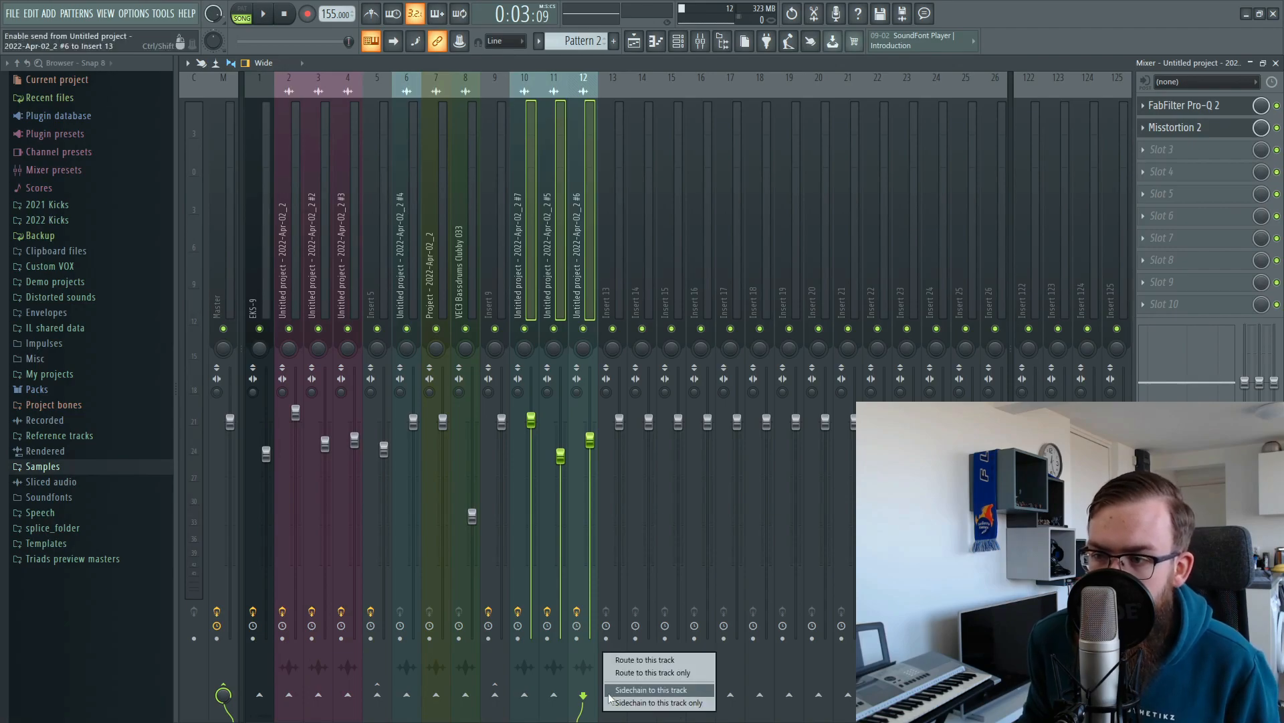
{"action": "left_click", "coordinate": [636, 672]}
Step: Add FabFilter Pro-Q 2 to the first effect slot of insert 13 and restart playback
{"action": "left_click", "coordinate": [621, 289]}
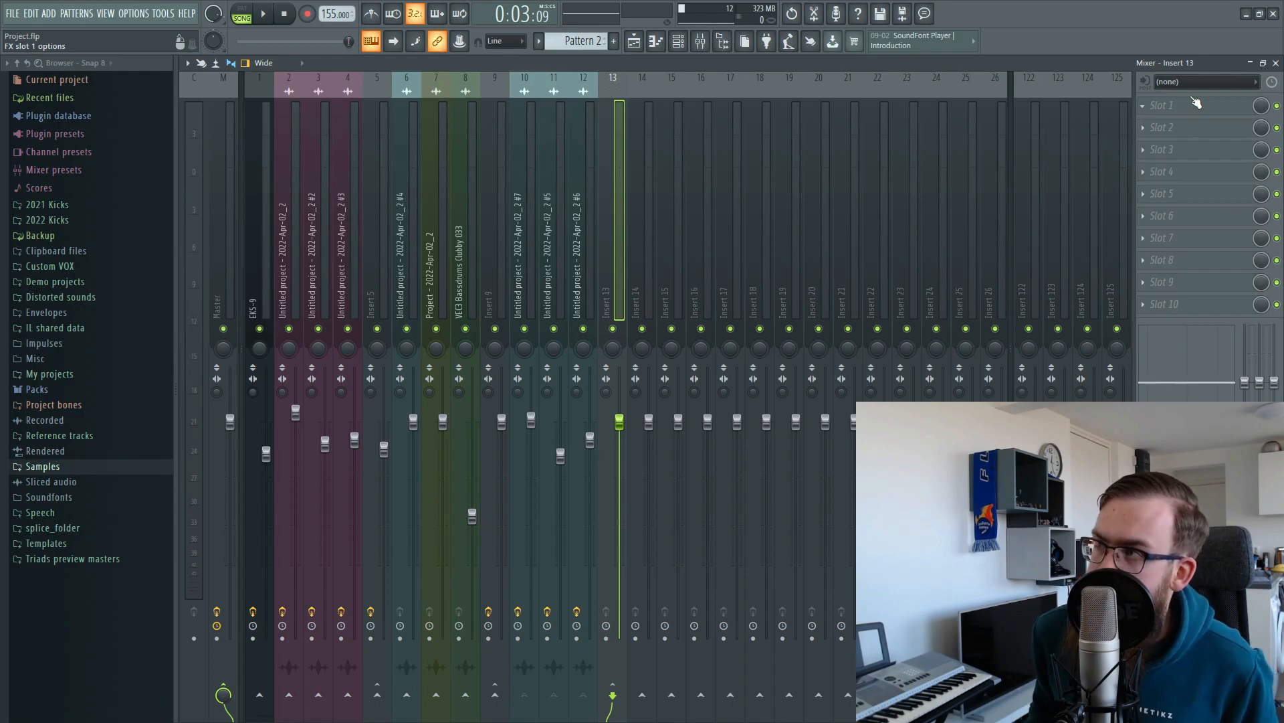
{"action": "left_click", "coordinate": [1175, 126]}
{"action": "left_click", "coordinate": [1161, 104]}
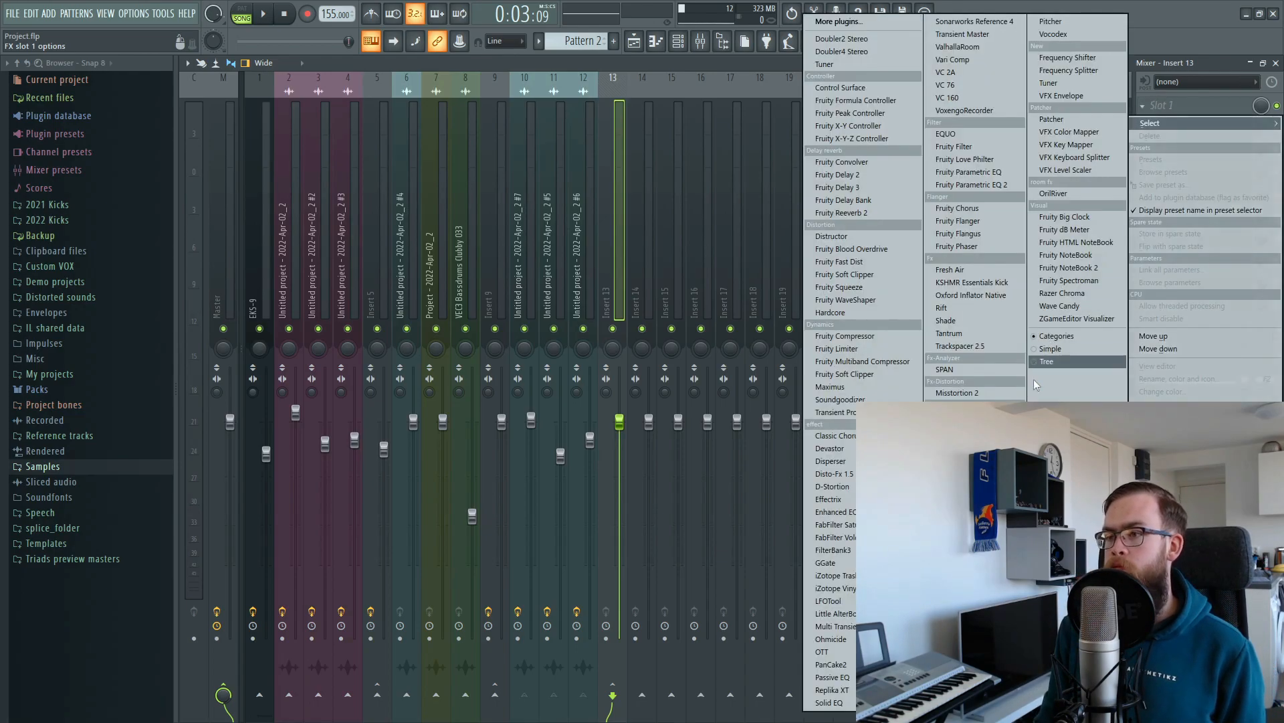
{"action": "left_click", "coordinate": [1074, 362]}
{"action": "key", "text": "space"}
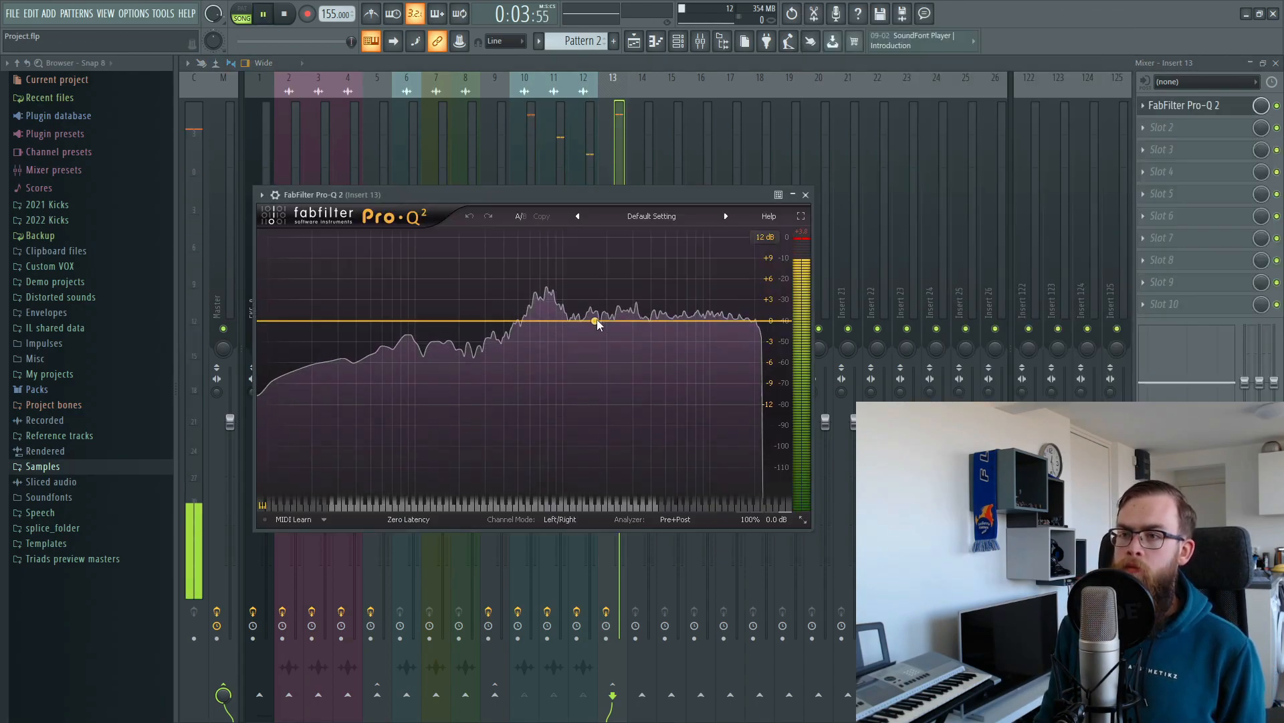
{"action": "left_click", "coordinate": [680, 303]}
{"action": "left_click_drag", "start_coordinate": [680, 303], "coordinate": [712, 305]}
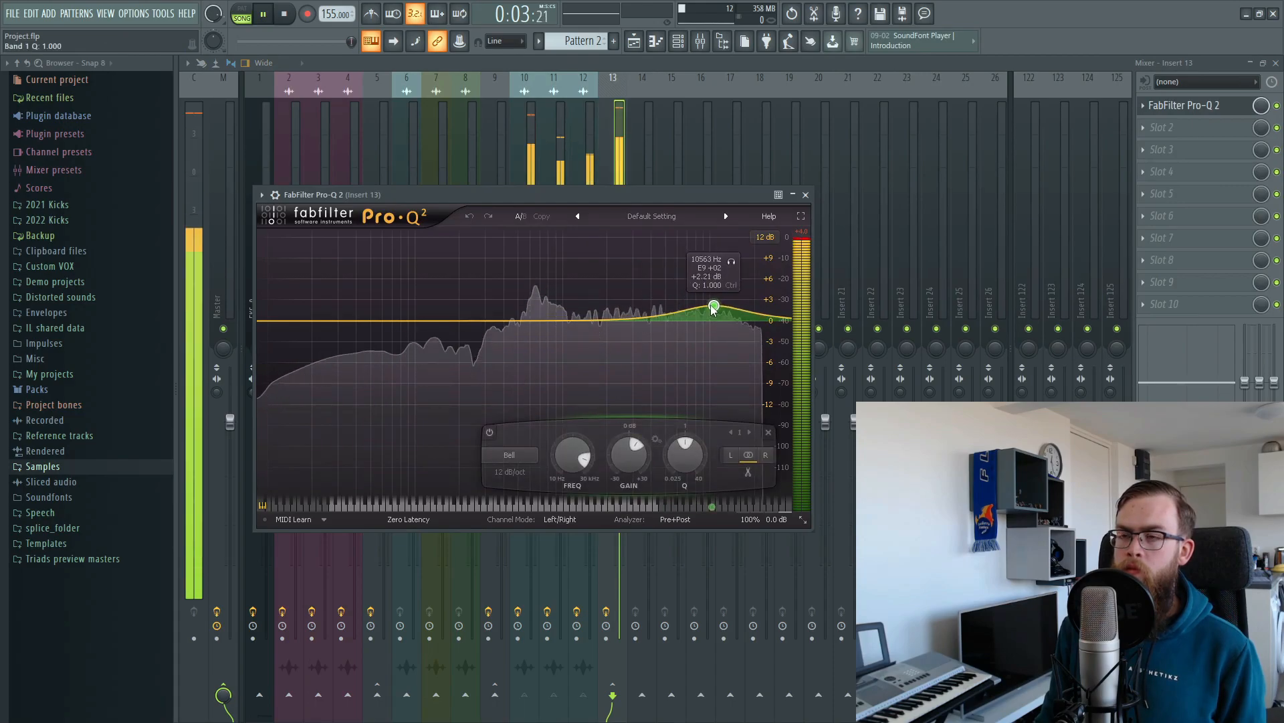
{"action": "right_click", "coordinate": [714, 306]}
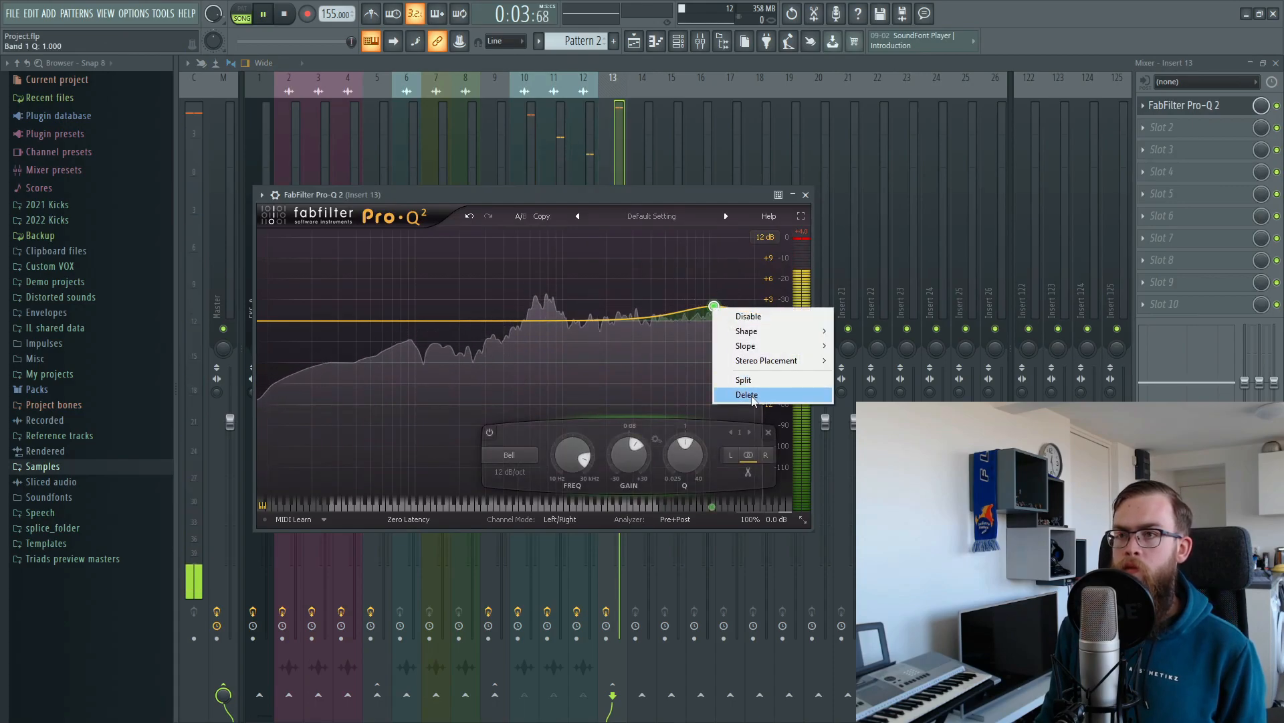
{"action": "left_click", "coordinate": [747, 394]}
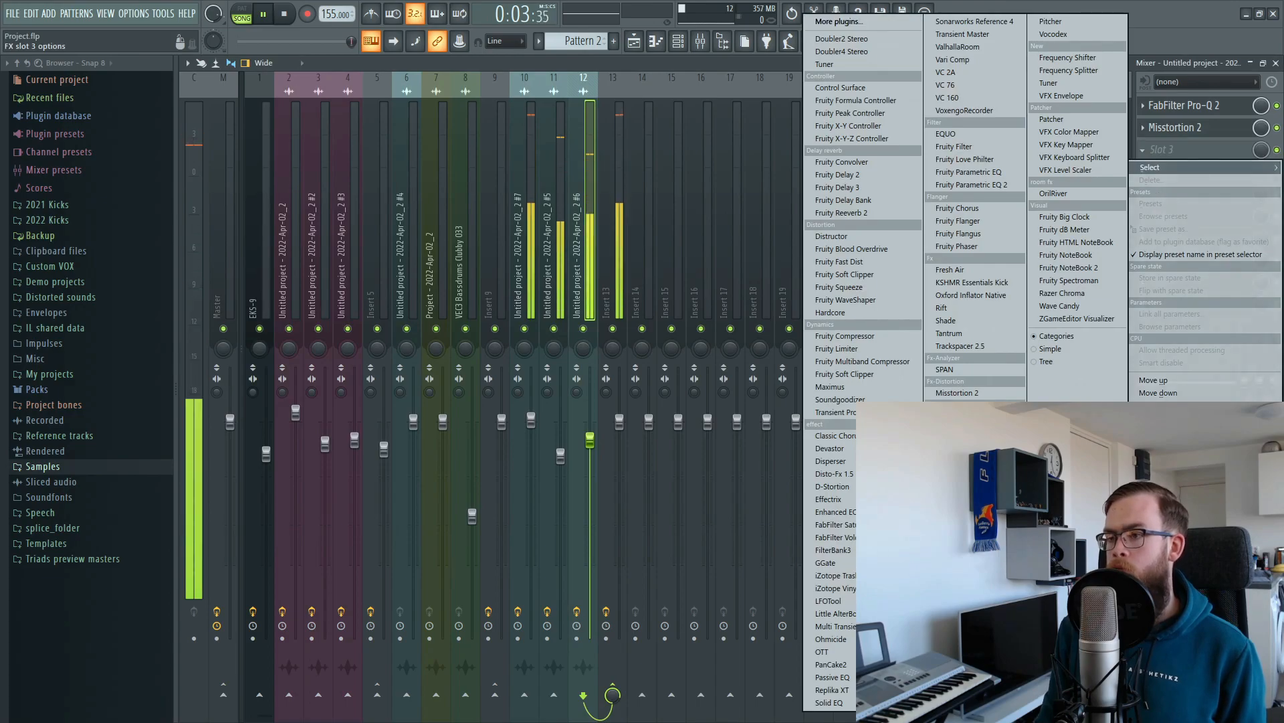
Step: Add Pro-Q 2 after Misstortion 2 on insert 12, boosting about +2.4 dB near 10899 Hz and +1.4 dB near 2581 Hz
{"action": "left_click", "coordinate": [836, 46]}
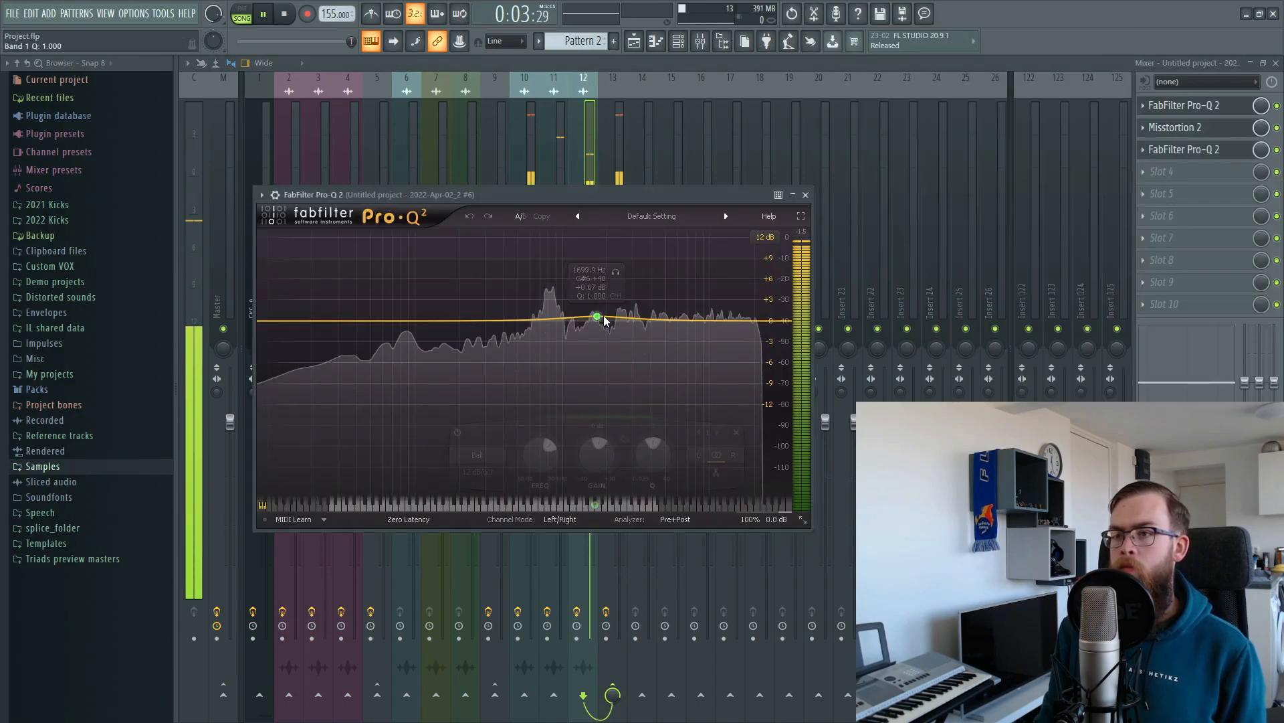
{"action": "double_click", "coordinate": [611, 299]}
{"action": "left_click_drag", "start_coordinate": [611, 299], "coordinate": [716, 304]}
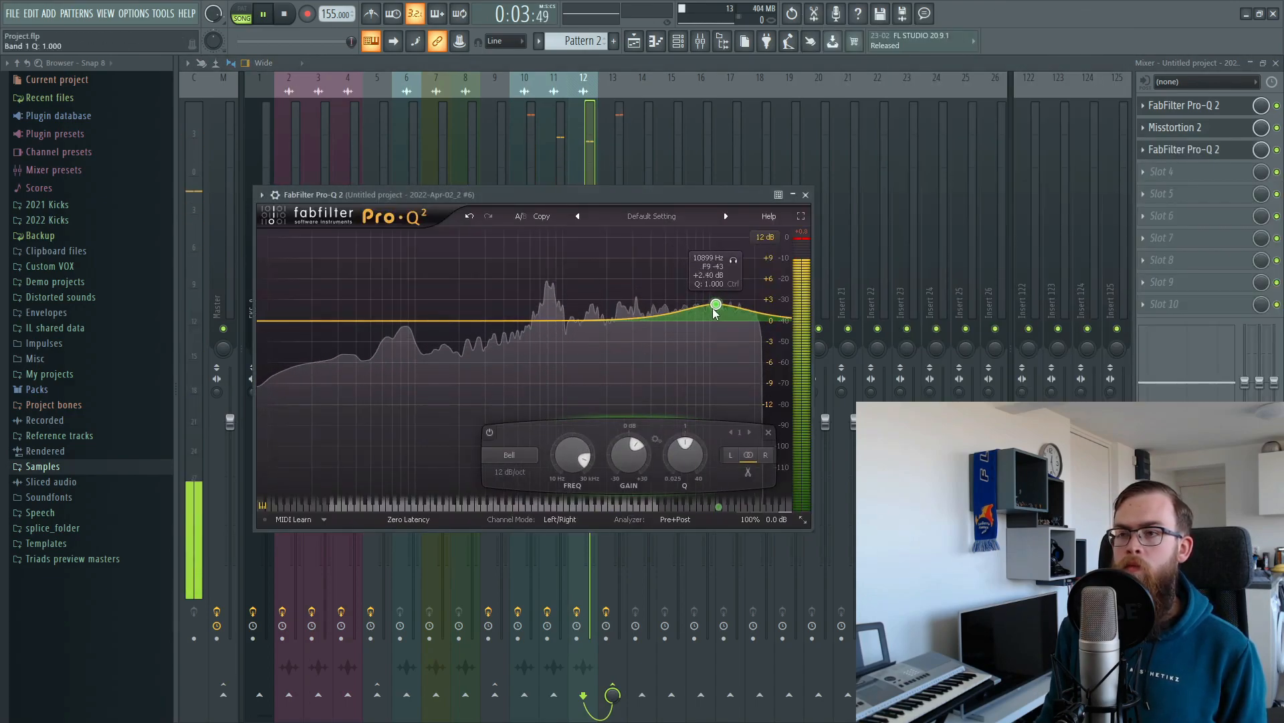
{"action": "double_click", "coordinate": [627, 312]}
{"action": "left_click_drag", "start_coordinate": [631, 315], "coordinate": [626, 314]}
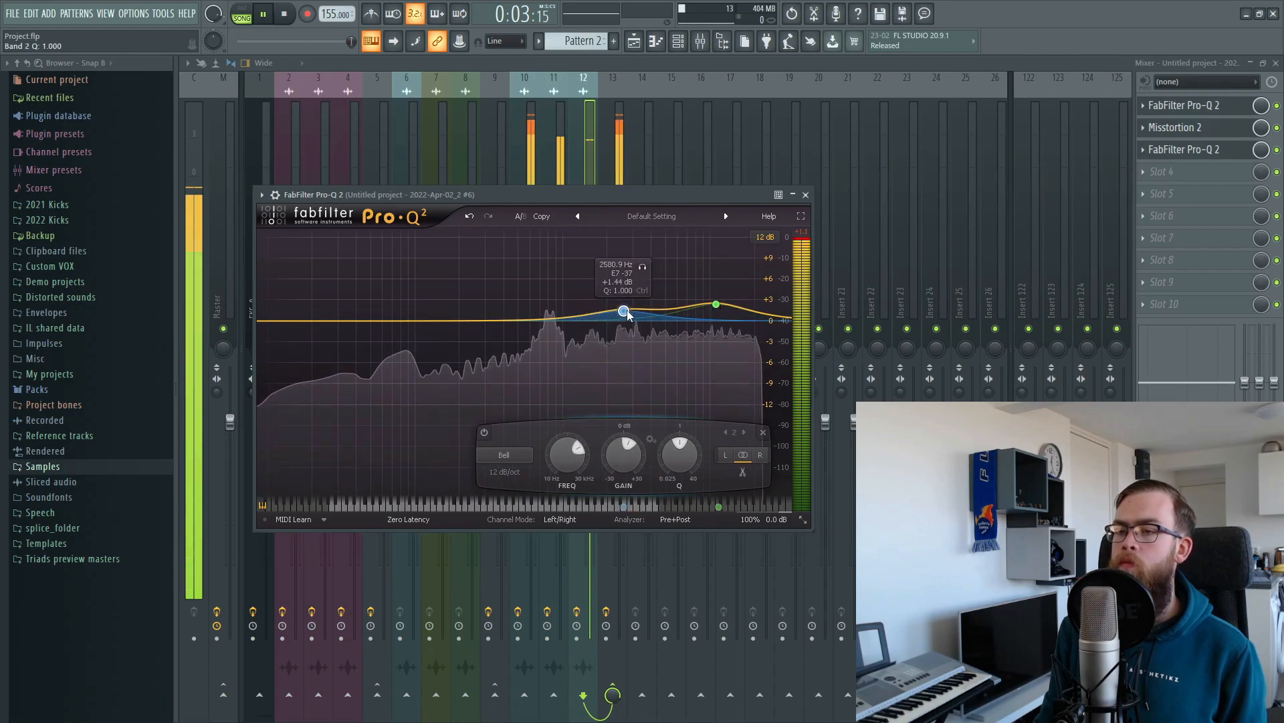
{"action": "left_click", "coordinate": [806, 195]}
Step: Add Misstortion 2 to insert 13 with mix 13%, tone 12.1 Hz, hard clip 19.8 dB, soft clip 8.6 dB and clip filter 11937.7 Hz
{"action": "left_click", "coordinate": [613, 201]}
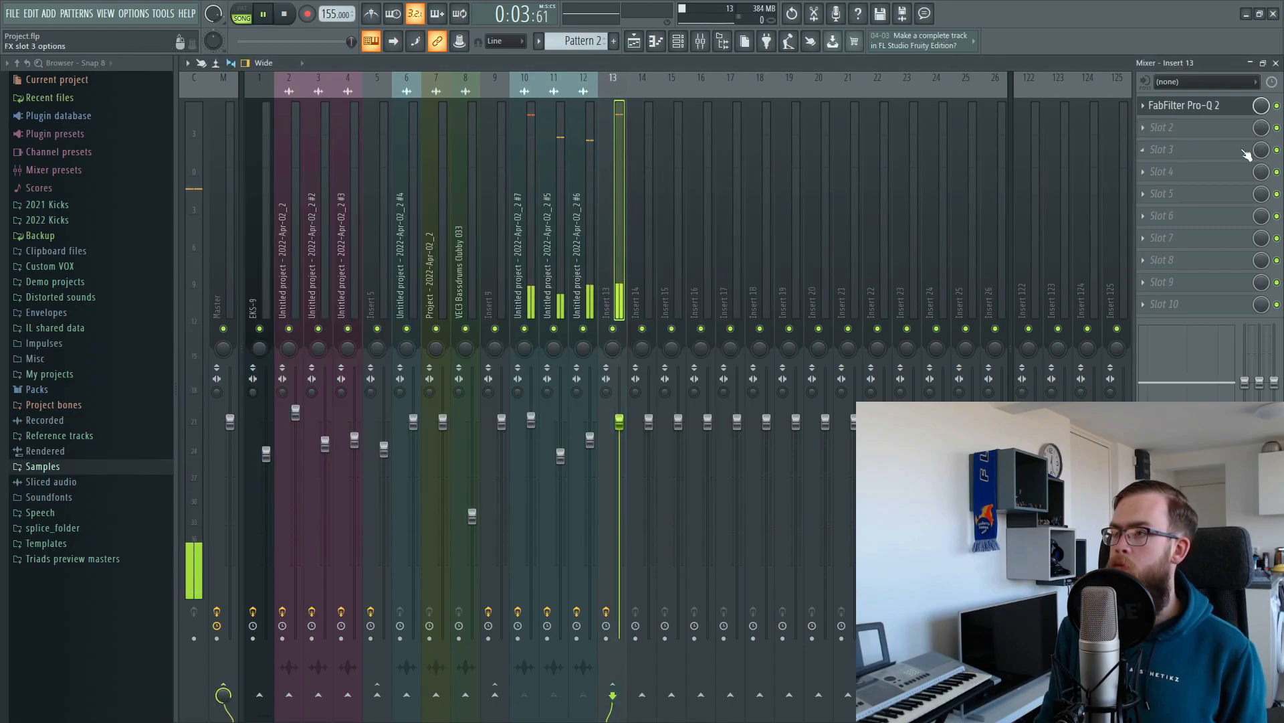
{"action": "left_click", "coordinate": [1164, 127]}
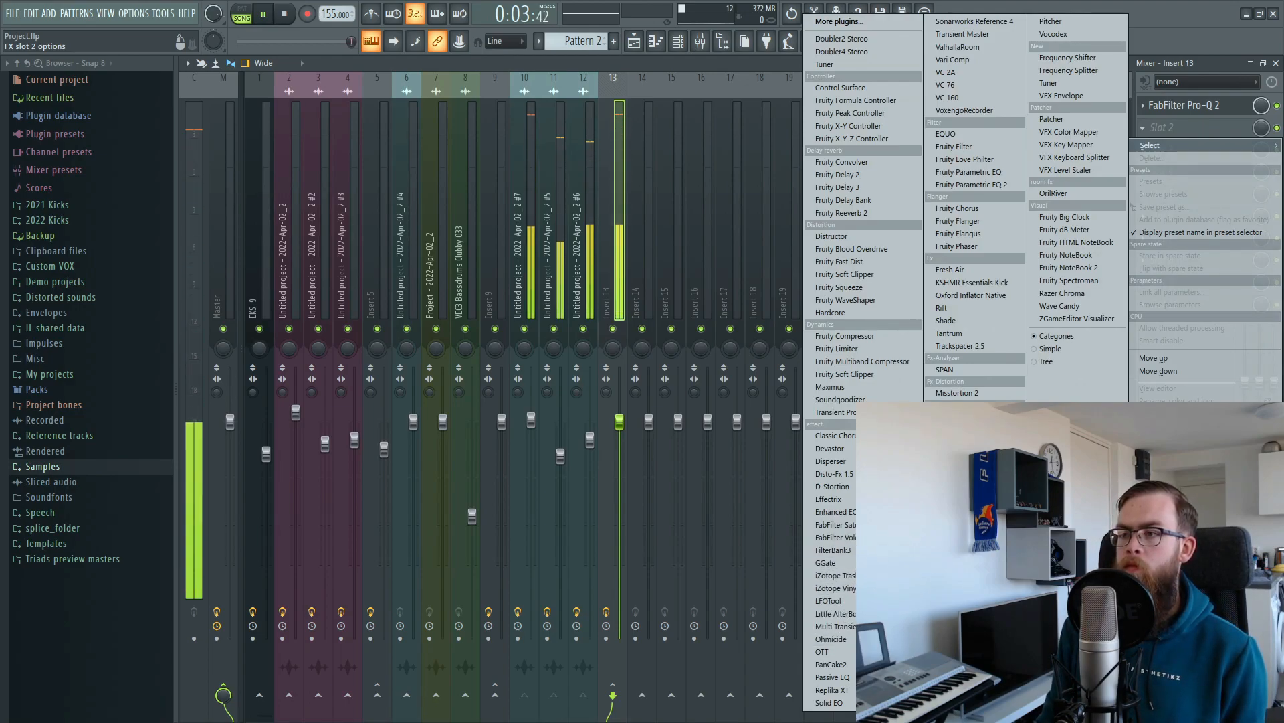
{"action": "left_click", "coordinate": [955, 392]}
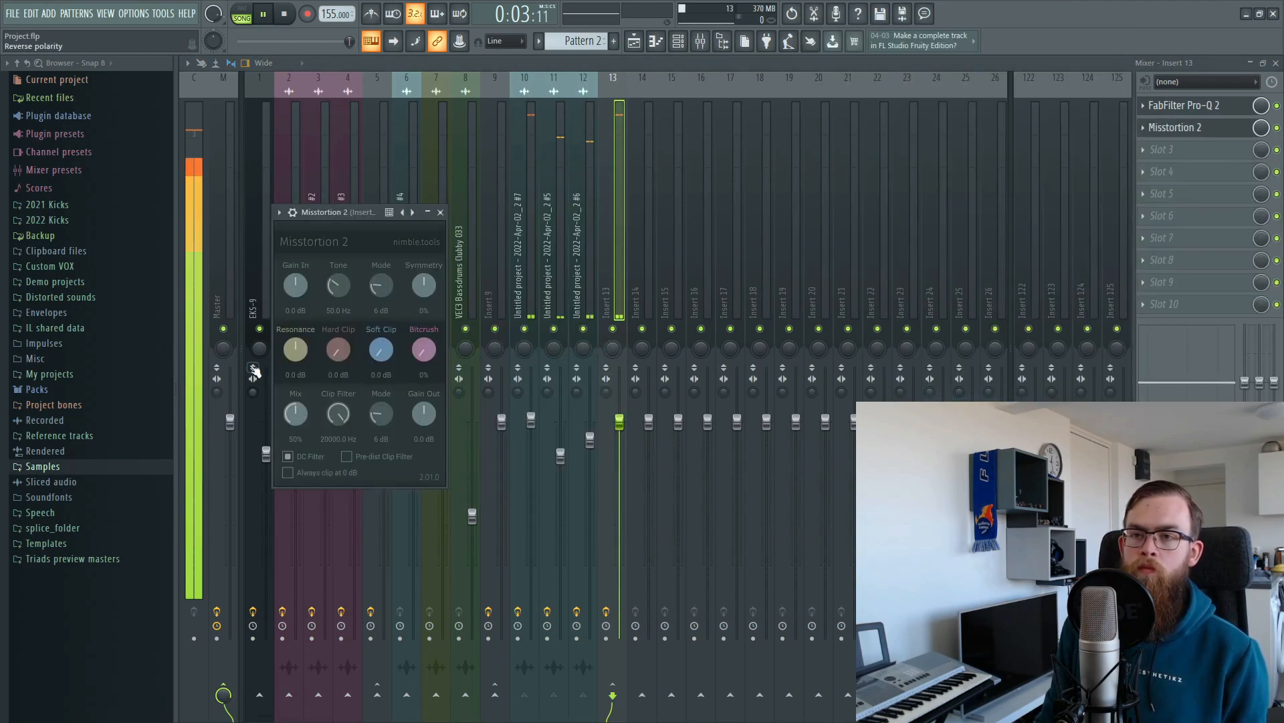
{"action": "left_click_drag", "start_coordinate": [299, 420], "coordinate": [334, 440]}
{"action": "left_click_drag", "start_coordinate": [339, 286], "coordinate": [346, 314]}
{"action": "left_click_drag", "start_coordinate": [374, 355], "coordinate": [396, 326]}
{"action": "left_click_drag", "start_coordinate": [299, 421], "coordinate": [347, 410]}
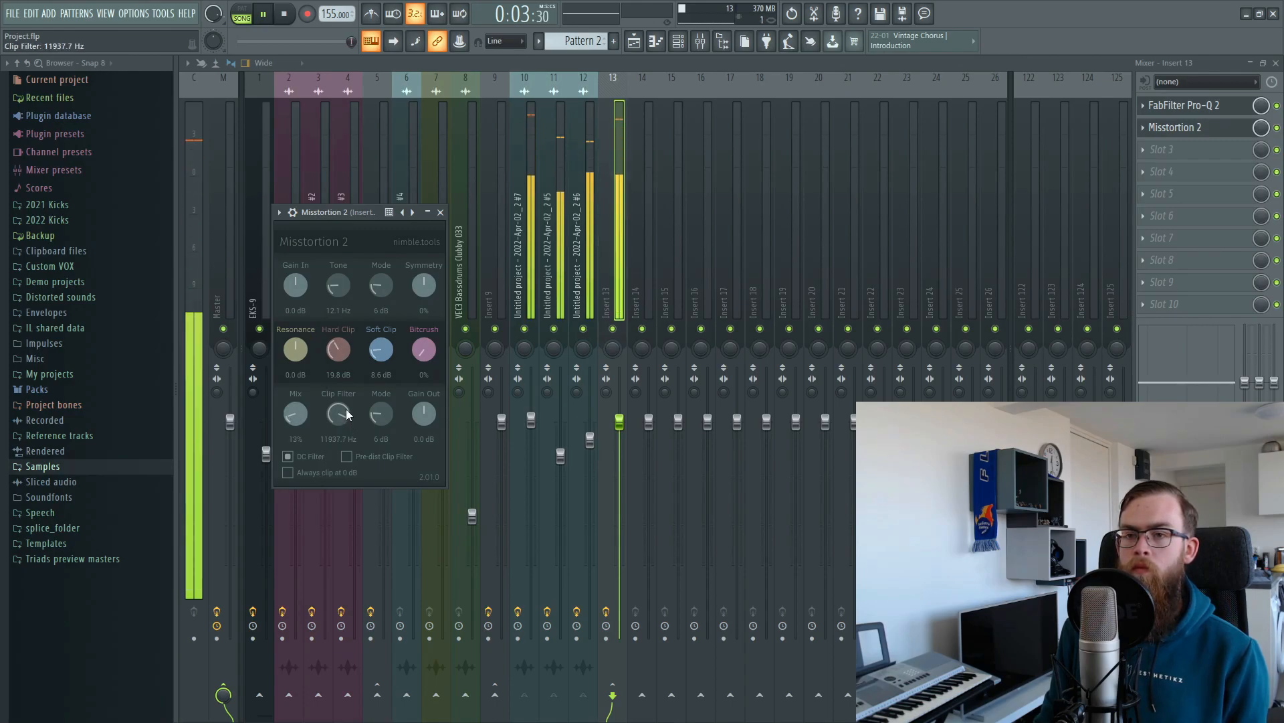
Step: Add Pro-Q 2 after Misstortion 2 on insert 13, boosting about +1.1 dB near 10899 Hz and slightly with a second, lower bell band
{"action": "left_click", "coordinate": [1181, 158]}
{"action": "left_click", "coordinate": [967, 146]}
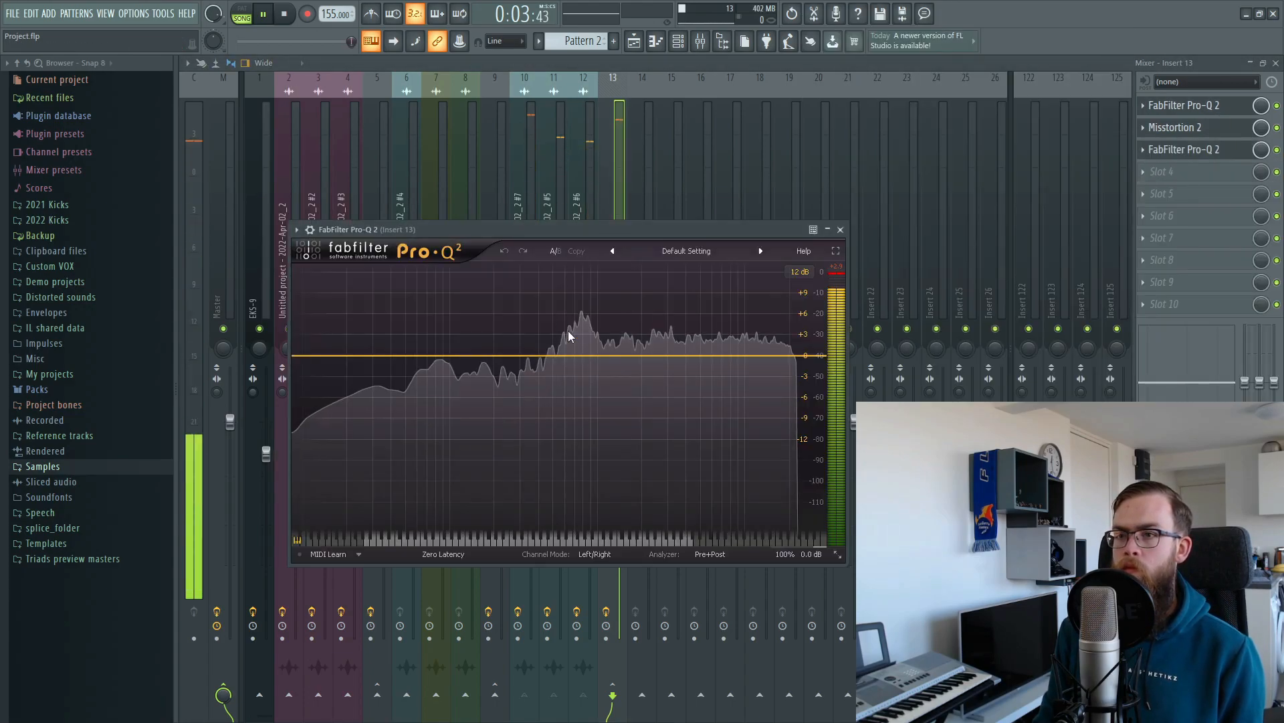
{"action": "left_click_drag", "start_coordinate": [642, 355], "coordinate": [741, 354]}
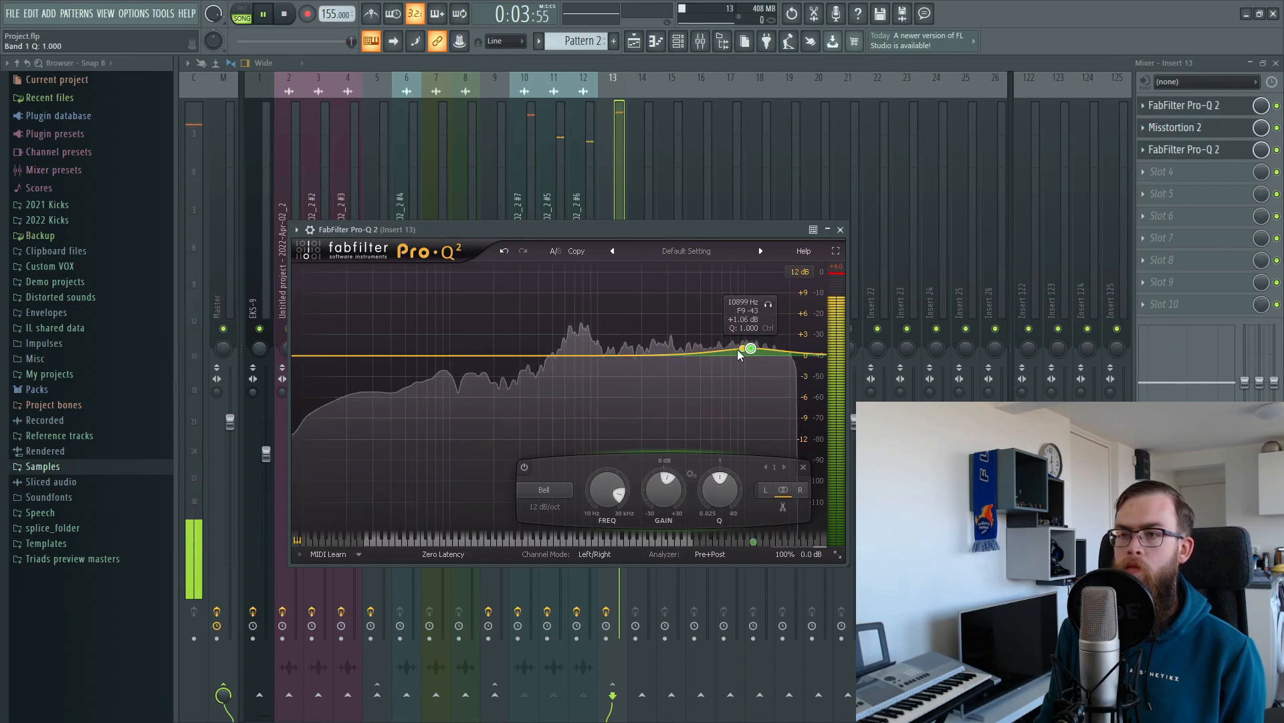
{"action": "left_click", "coordinate": [662, 350]}
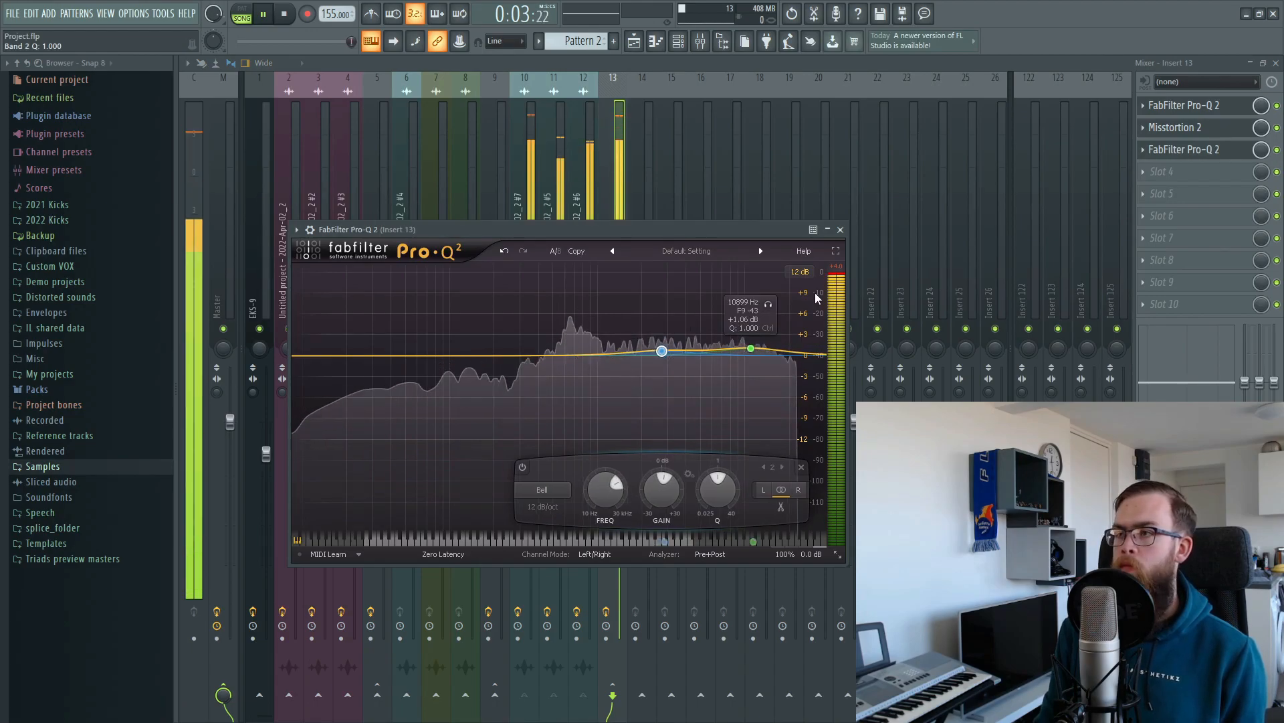
{"action": "left_click", "coordinate": [841, 229]}
Step: Raise insert 10's fader to about 1.8 dB and stop playback
{"action": "left_click", "coordinate": [531, 416]}
{"action": "left_click_drag", "start_coordinate": [530, 413], "coordinate": [531, 404]}
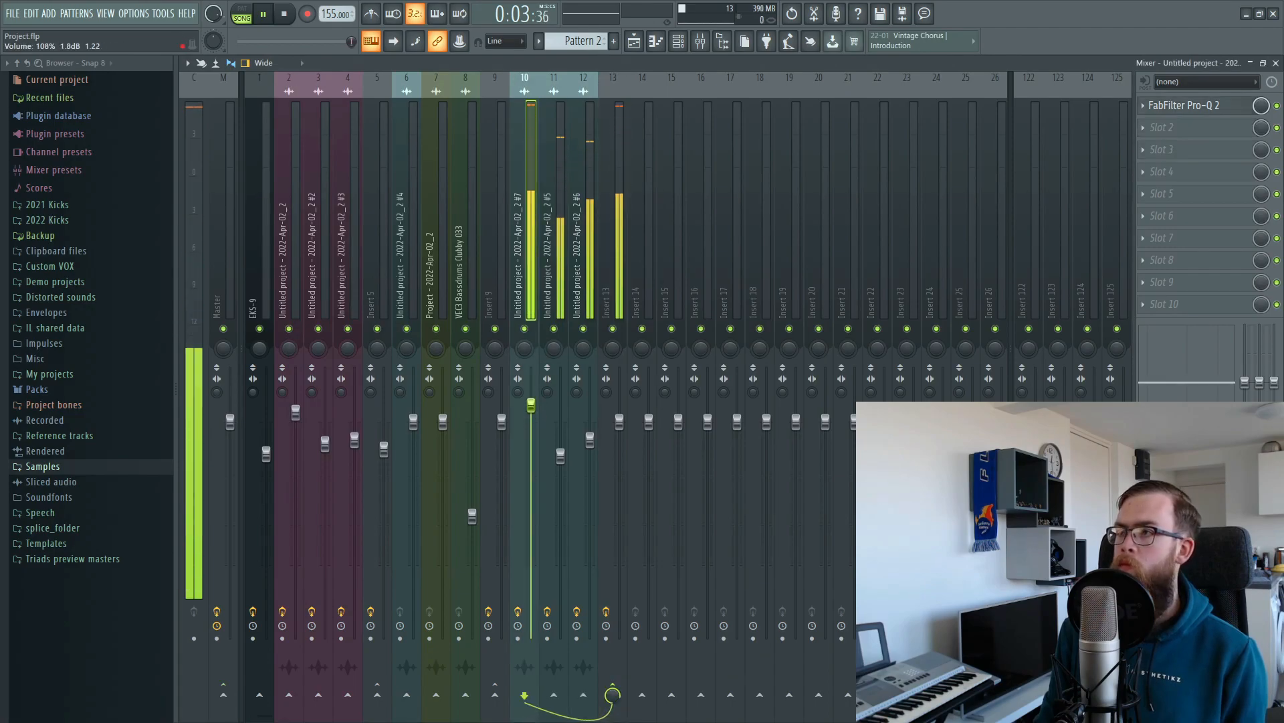
{"action": "key", "text": "space"}
Step: Raise the channel pitch of the track 1 kick slice (#7) to +65 cents during playback
{"action": "left_click", "coordinate": [633, 42]}
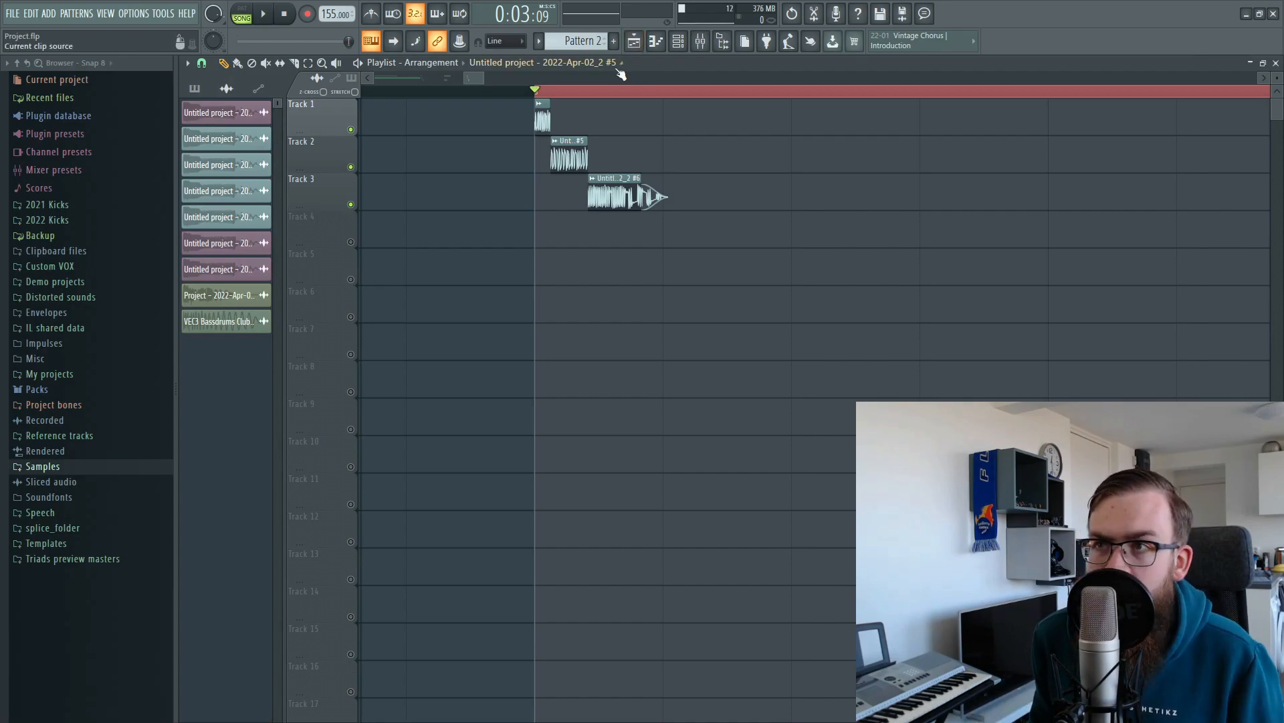
{"action": "double_click", "coordinate": [537, 126]}
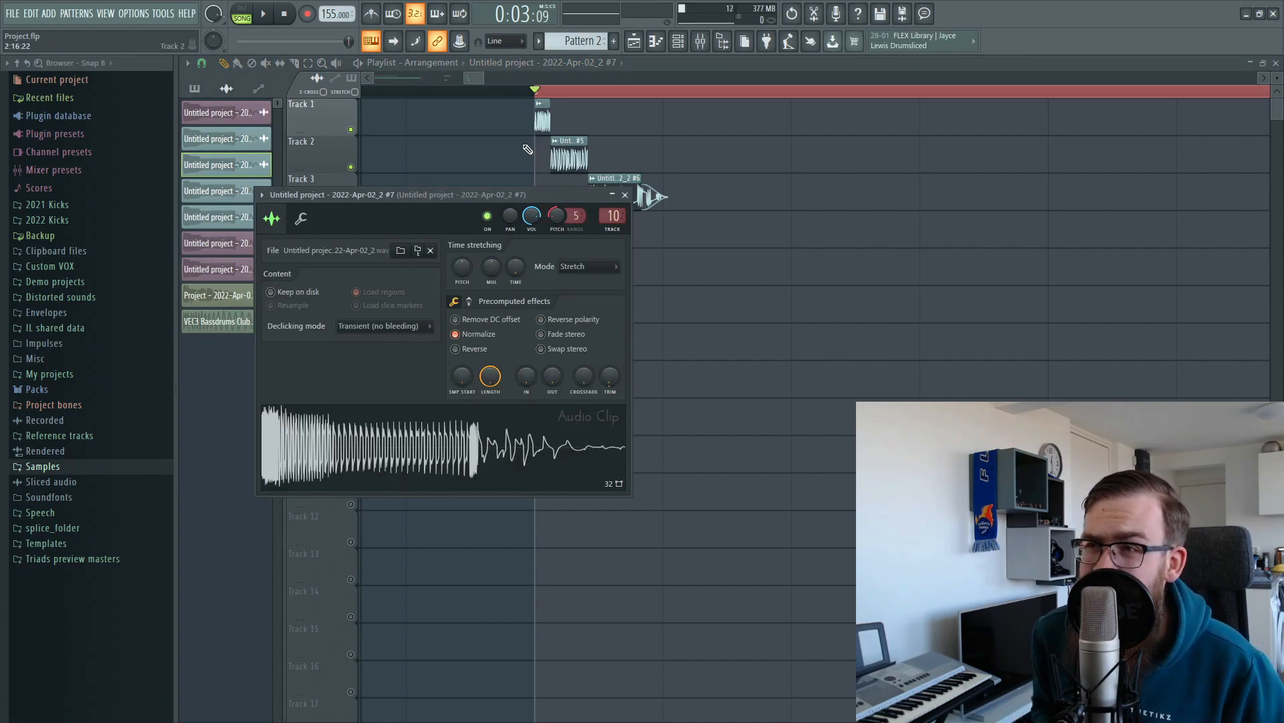
{"action": "left_click_drag", "start_coordinate": [500, 195], "coordinate": [564, 239]}
{"action": "key", "text": "space"}
{"action": "mouse_move", "coordinate": [620, 259]}
{"action": "left_mouse_down"}
{"action": "mouse_move", "coordinate": [620, 227]}
{"action": "mouse_move", "coordinate": [621, 264]}
{"action": "mouse_move", "coordinate": [620, 248]}
{"action": "left_mouse_up"}
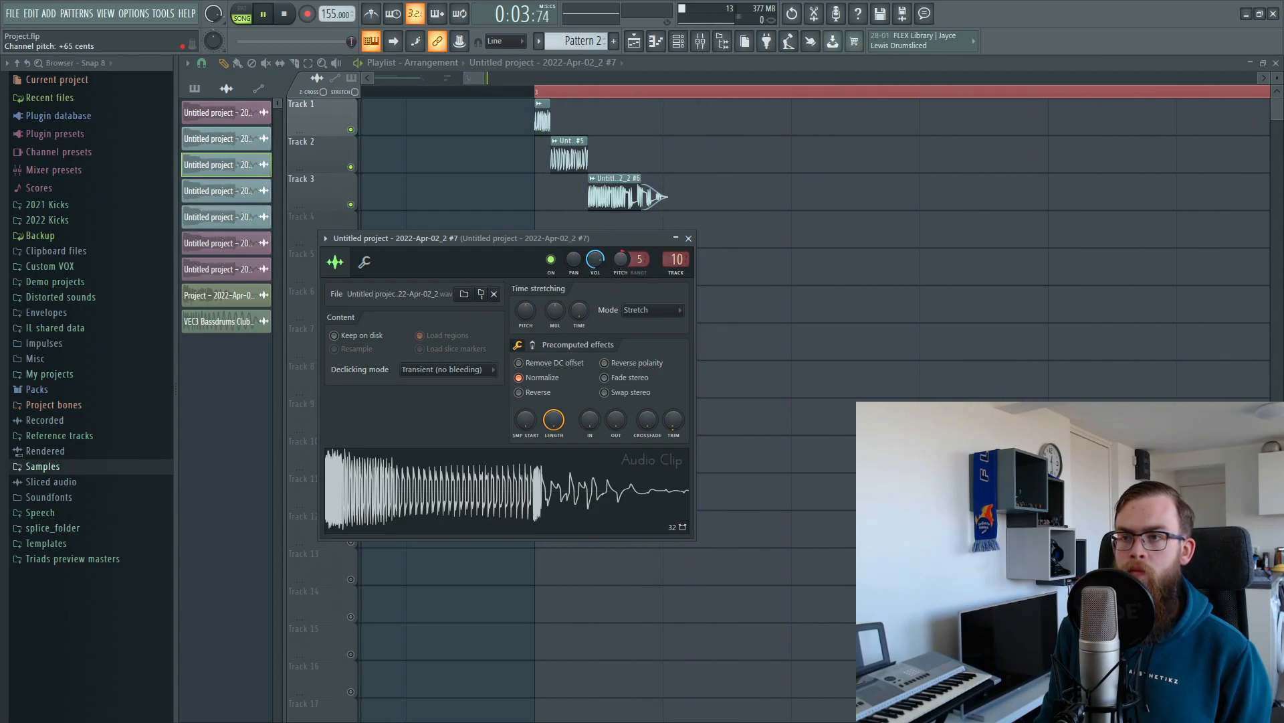
Step: Set the track 2 slice's (#5) time-stretch multiplier to about 146% and trim the clip back to where the track 3 slice starts
{"action": "double_click", "coordinate": [570, 161]}
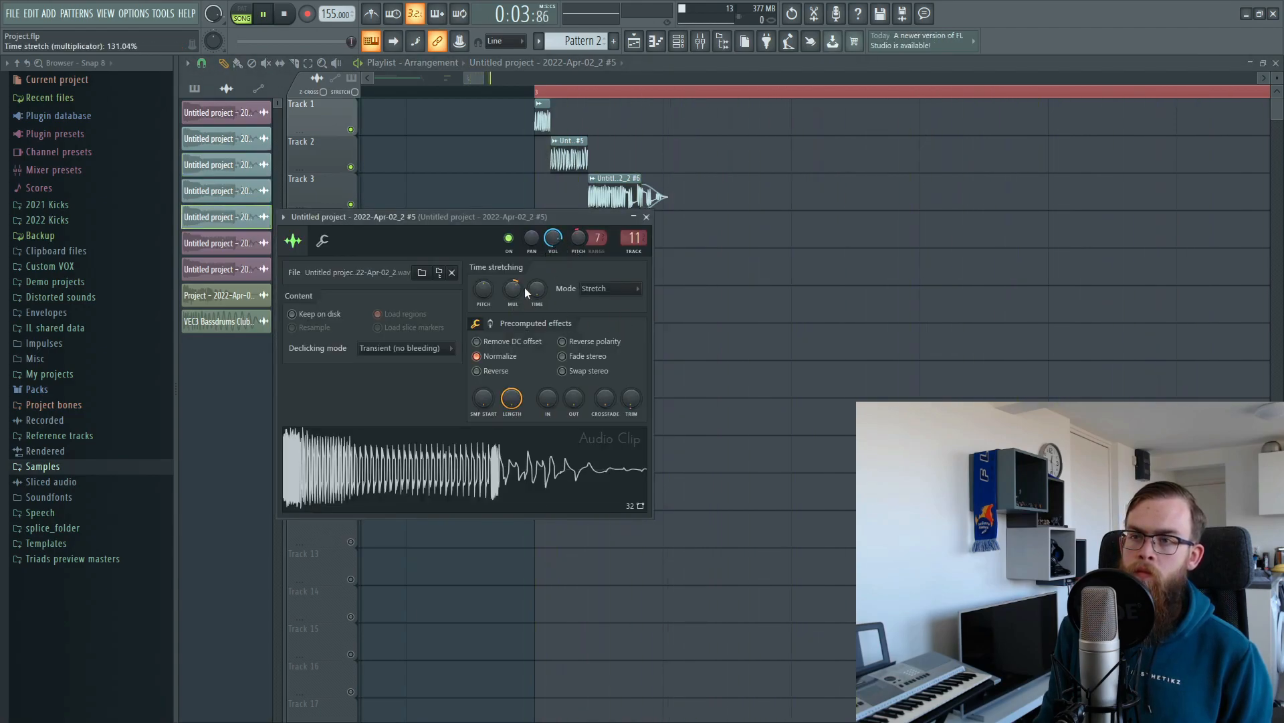
{"action": "mouse_move", "coordinate": [515, 291]}
{"action": "left_mouse_down"}
{"action": "mouse_move", "coordinate": [515, 318]}
{"action": "mouse_move", "coordinate": [514, 291]}
{"action": "left_mouse_up"}
{"action": "left_click_drag", "start_coordinate": [582, 157], "coordinate": [588, 156]}
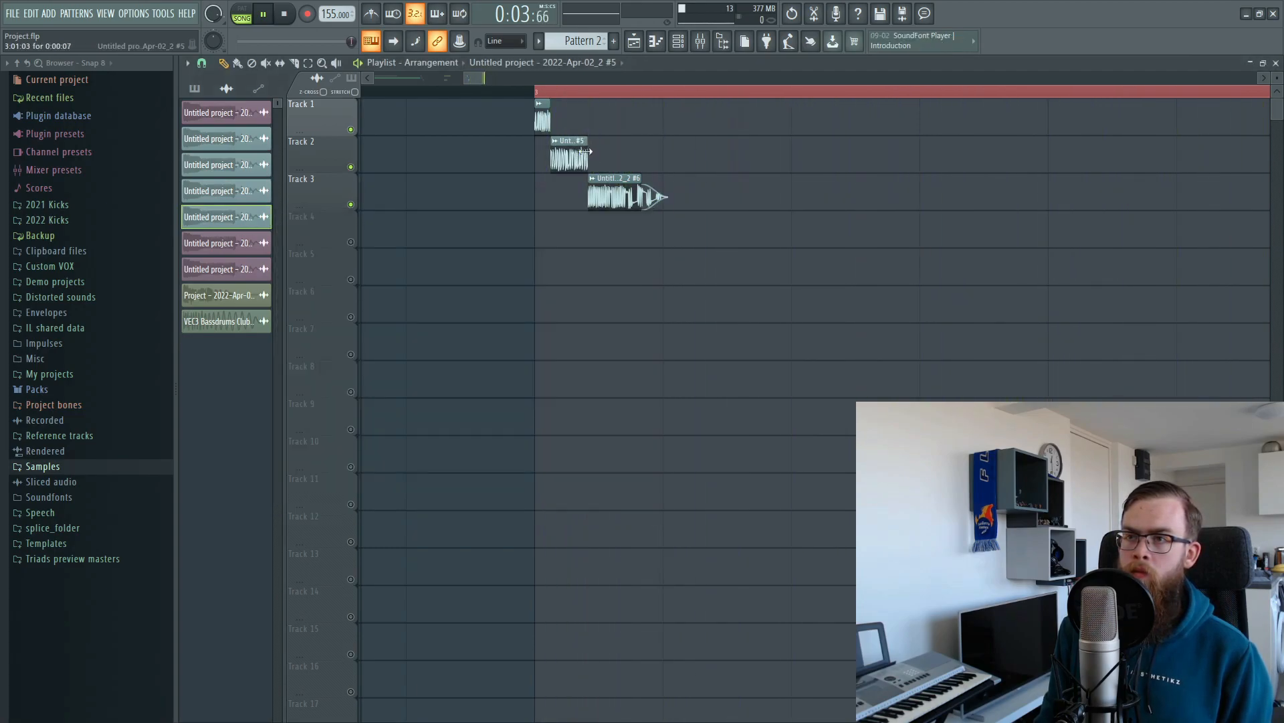
{"action": "double_click", "coordinate": [570, 156]}
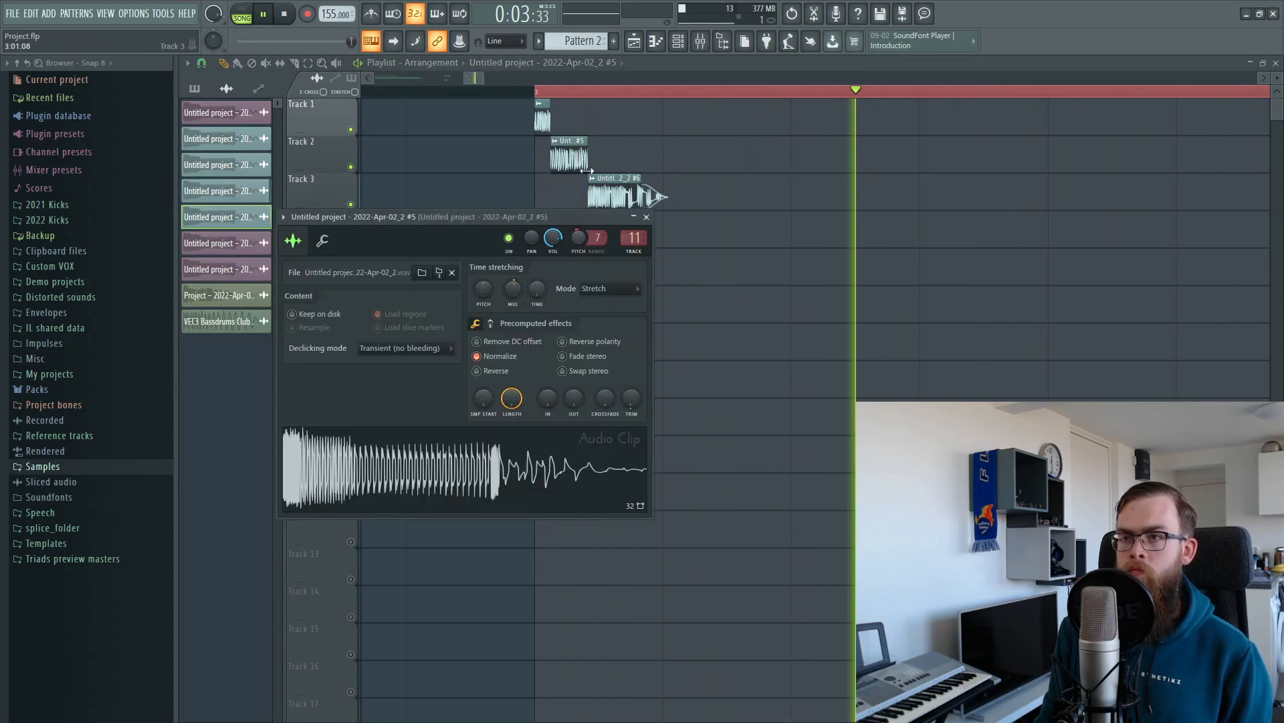
{"action": "left_click_drag", "start_coordinate": [513, 289], "coordinate": [515, 299]}
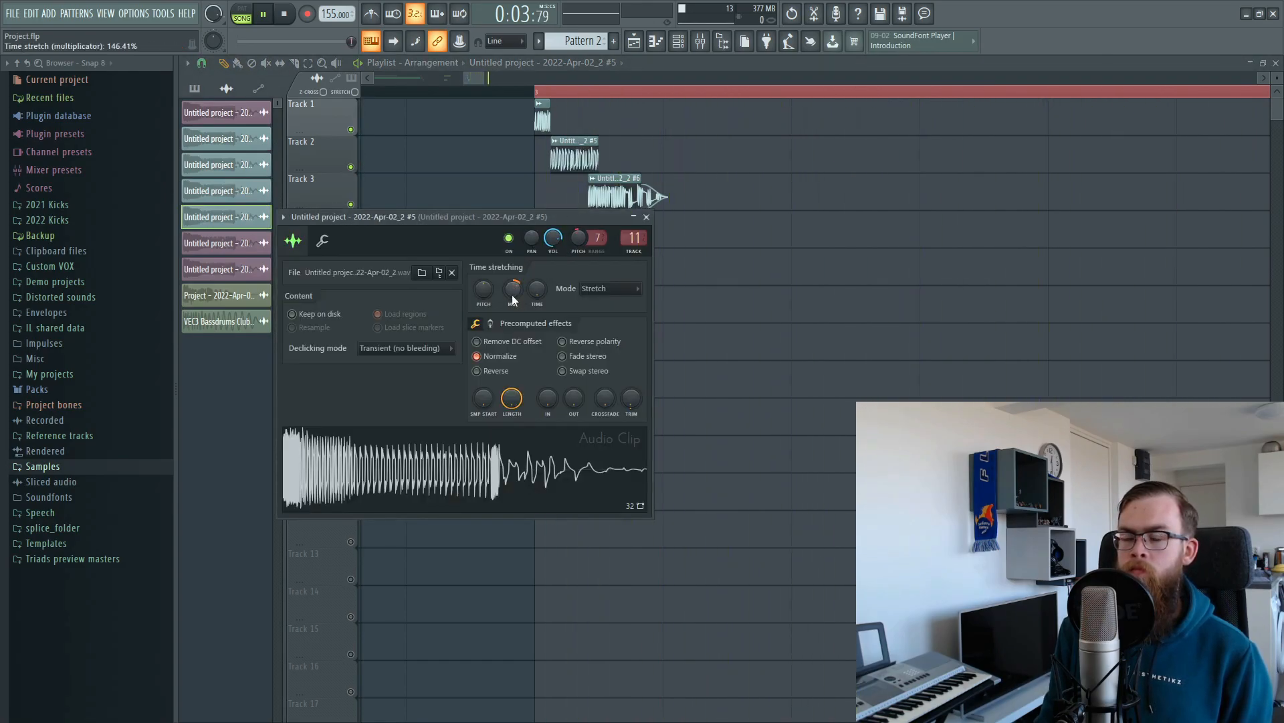
{"action": "left_click_drag", "start_coordinate": [592, 150], "coordinate": [588, 150]}
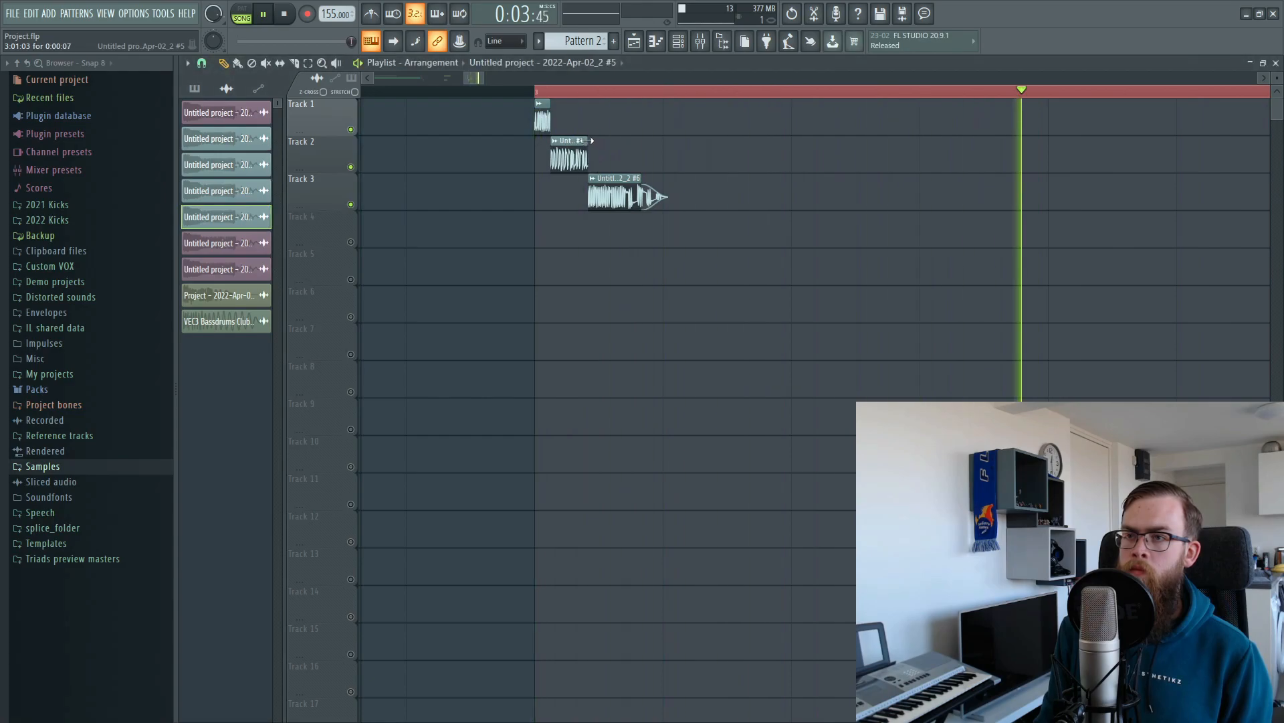
Step: Move the junction between the track 2 and track 3 slices to 3:01:09, shortening slice #5 and extending slice #6
{"action": "left_click_drag", "start_coordinate": [591, 200], "coordinate": [602, 200]}
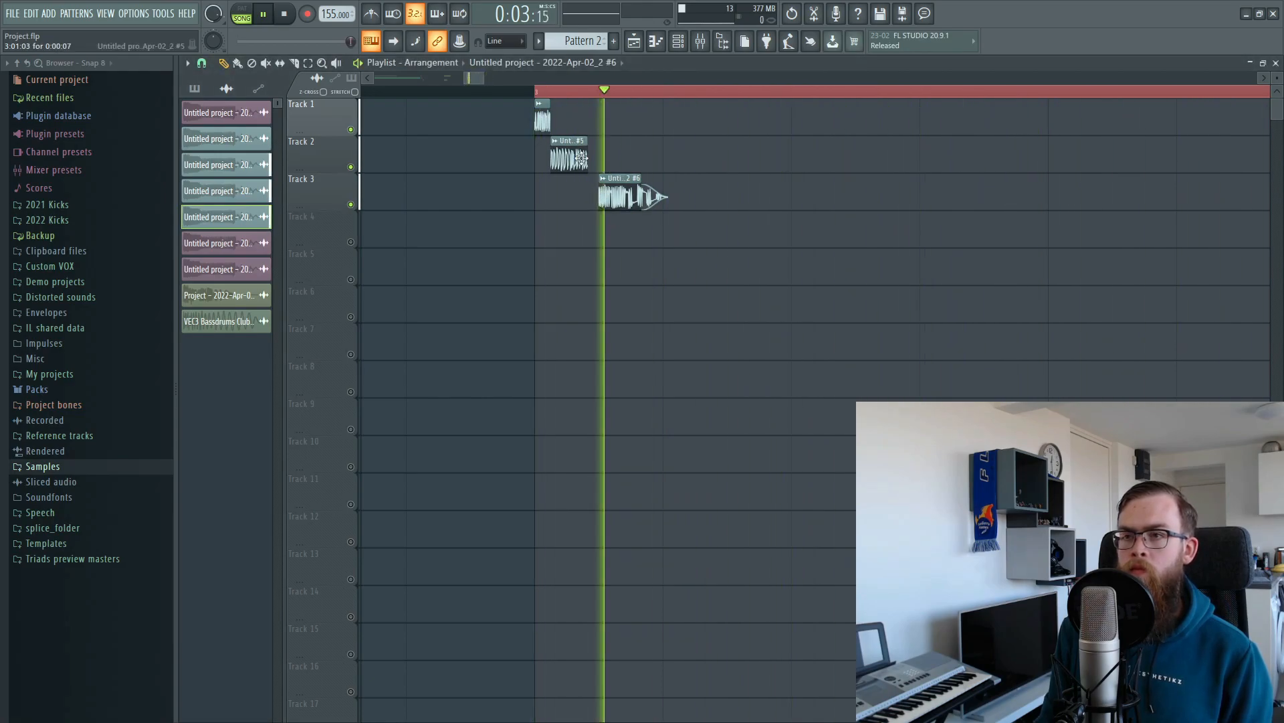
{"action": "left_click_drag", "start_coordinate": [588, 155], "coordinate": [594, 155]}
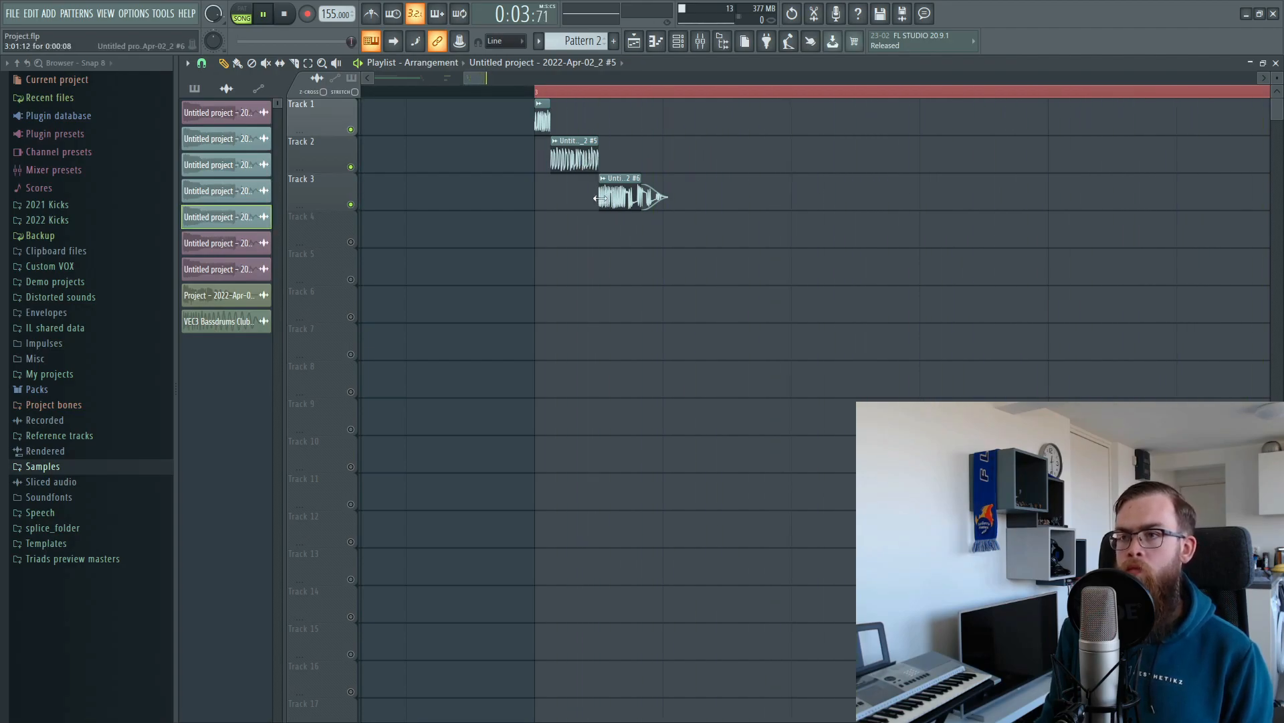
{"action": "key", "text": "ctrl+z"}
{"action": "left_click_drag", "start_coordinate": [600, 195], "coordinate": [582, 192]}
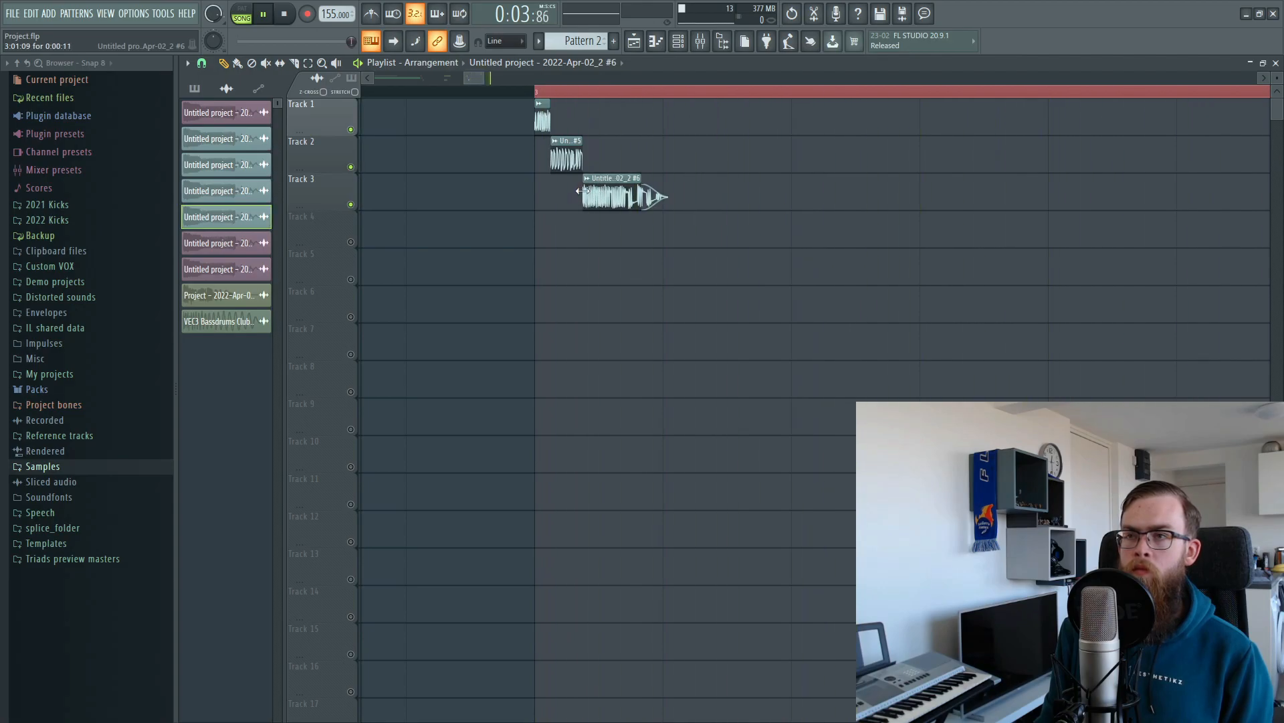
Step: Fine-tune the end of the track 2 slice (#5) and its time-stretch multiplier during playback
{"action": "mouse_move", "coordinate": [582, 164]}
{"action": "left_mouse_down"}
{"action": "mouse_move", "coordinate": [587, 197]}
{"action": "mouse_move", "coordinate": [580, 164]}
{"action": "left_mouse_up"}
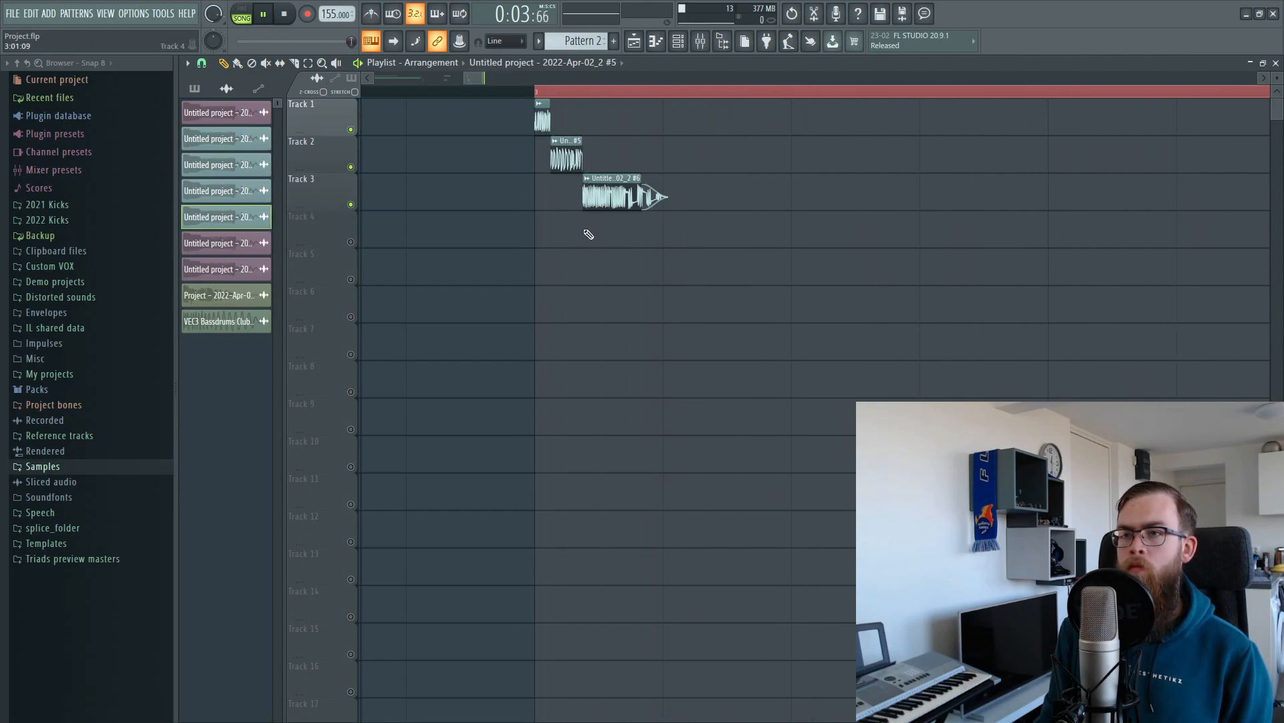
{"action": "double_click", "coordinate": [566, 159]}
{"action": "left_click_drag", "start_coordinate": [521, 287], "coordinate": [520, 290]}
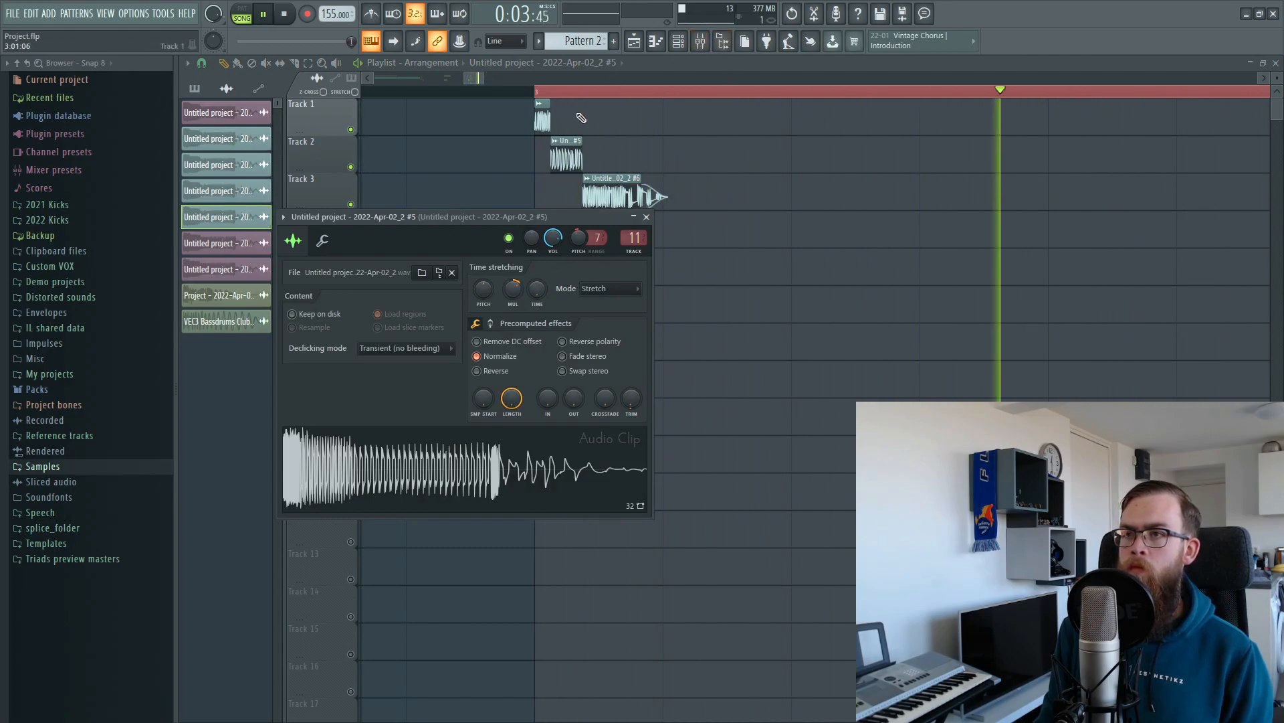
Step: Rebalance the slice levels by slightly raising inserts 10 and 12 and setting insert 11 to about -3.5 dB
{"action": "left_click", "coordinate": [715, 46]}
{"action": "left_click_drag", "start_coordinate": [532, 404], "coordinate": [531, 393]}
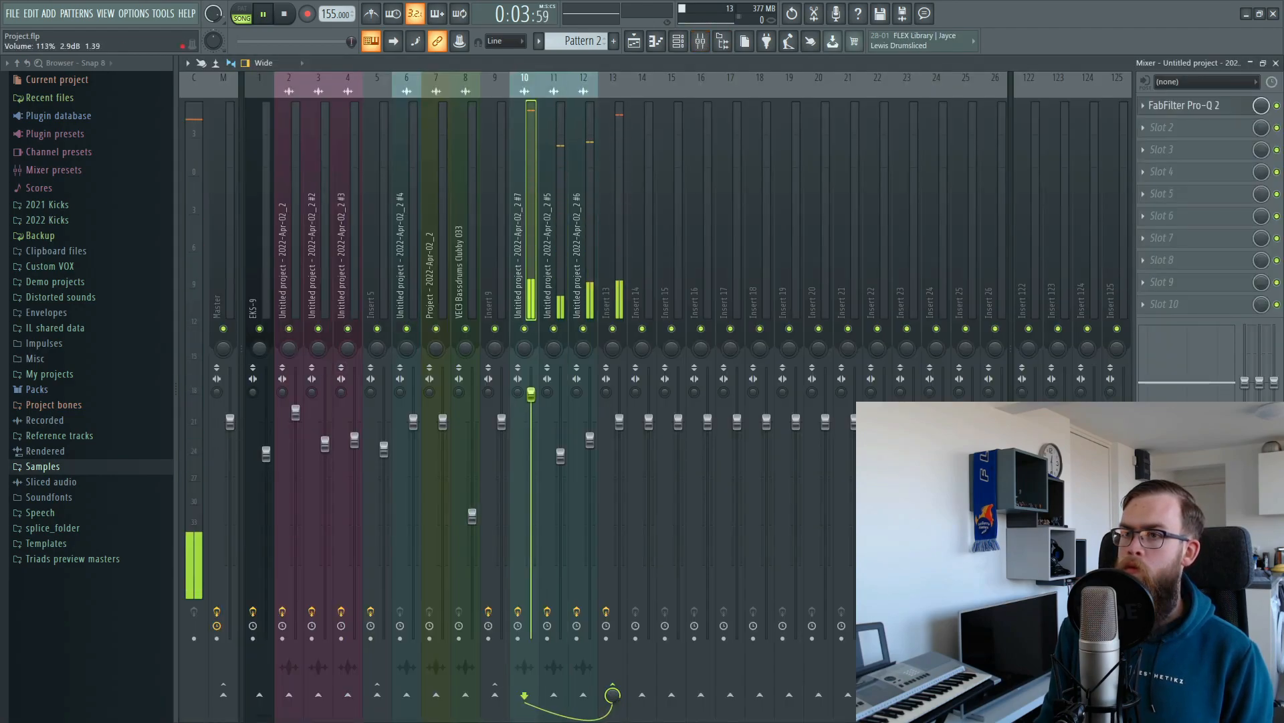
{"action": "left_click_drag", "start_coordinate": [531, 394], "coordinate": [531, 401]}
{"action": "left_click", "coordinate": [562, 456]}
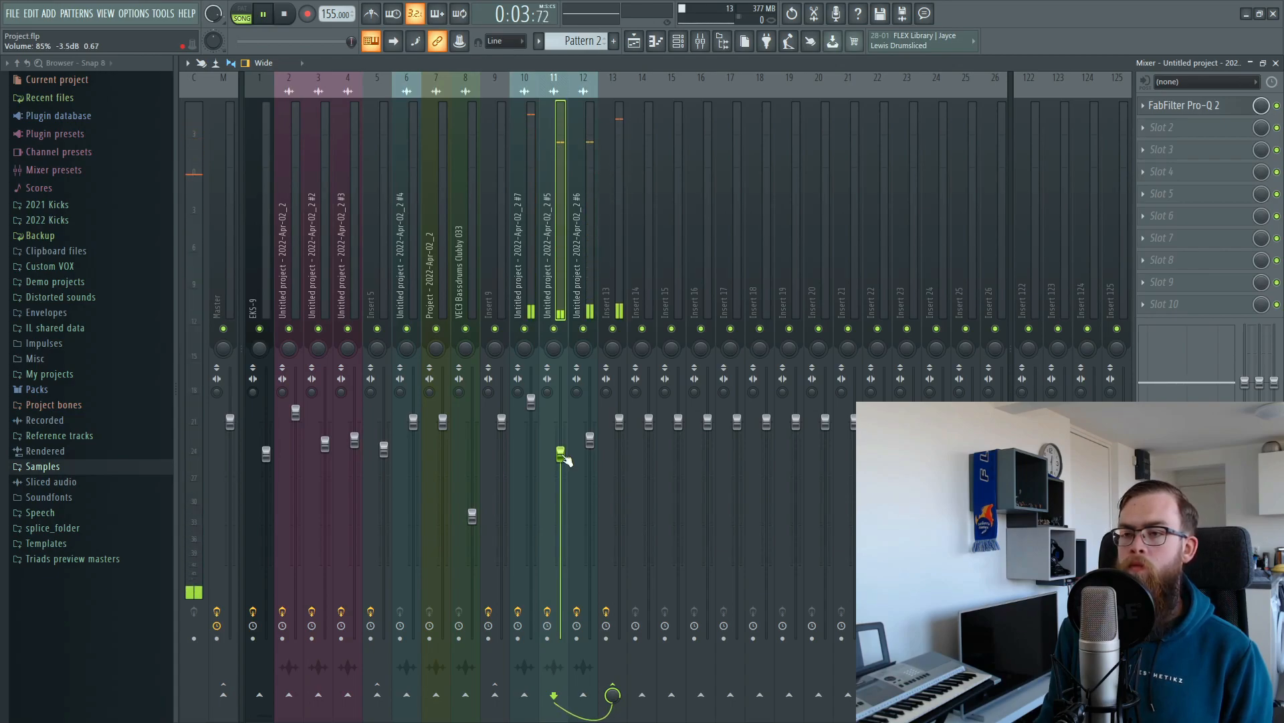
{"action": "left_click", "coordinate": [592, 441]}
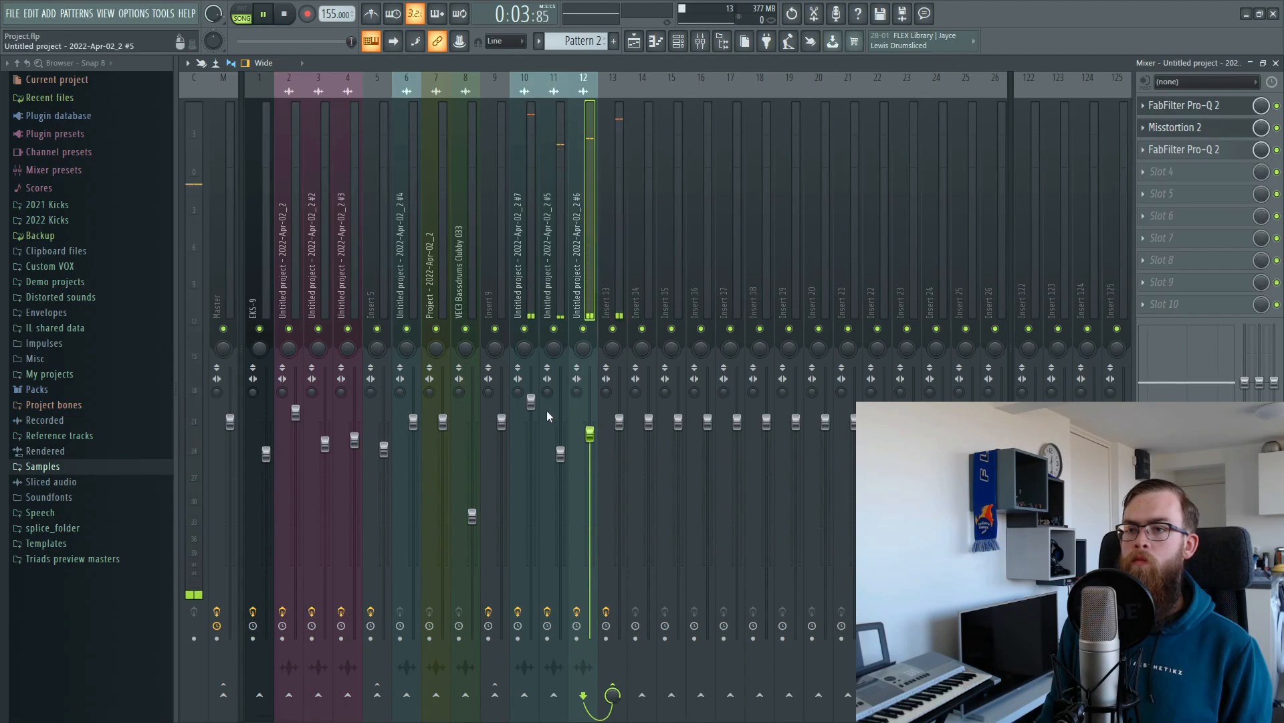
{"action": "left_click", "coordinate": [634, 41]}
{"action": "key", "text": "space"}
Step: Add two bell boosts to insert 10's Pro-Q 2, about +3.7 dB at 11.4 kHz and about +2.8 dB at 3.1 kHz
{"action": "key", "text": "F9"}
{"action": "left_click", "coordinate": [1197, 110]}
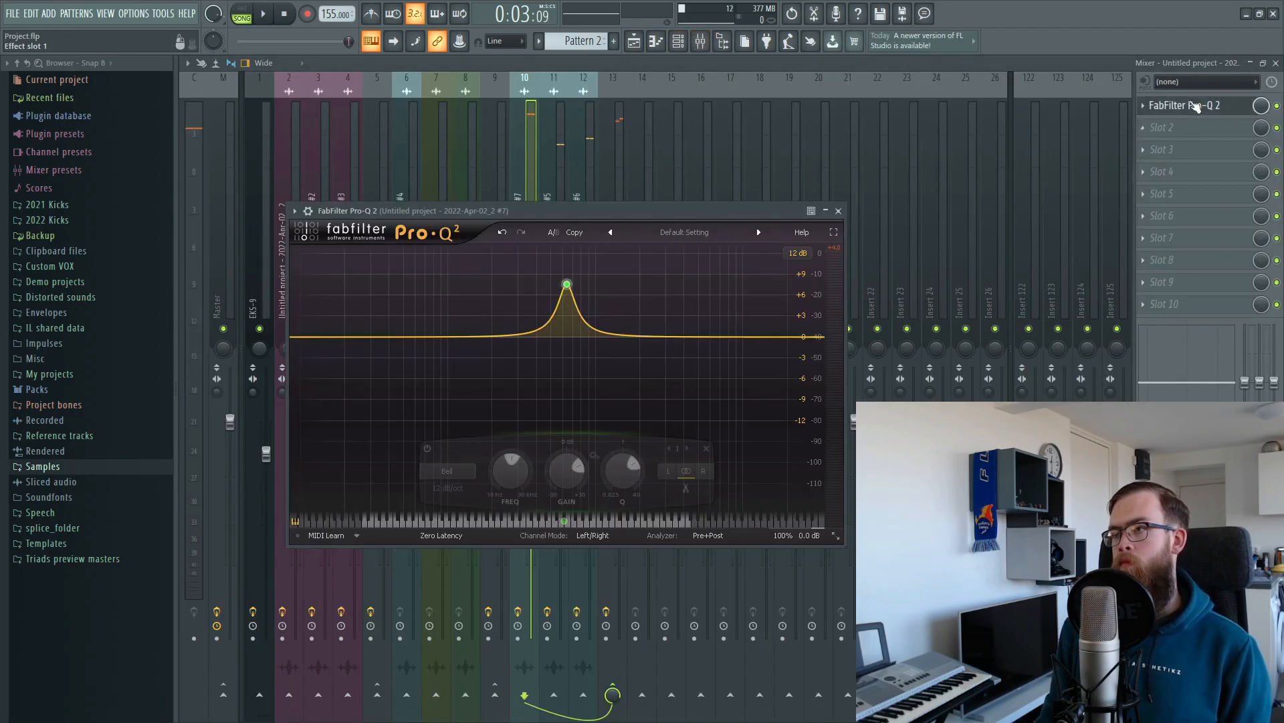
{"action": "key", "text": "space"}
{"action": "double_click", "coordinate": [732, 319]}
{"action": "left_click_drag", "start_coordinate": [733, 319], "coordinate": [751, 312]}
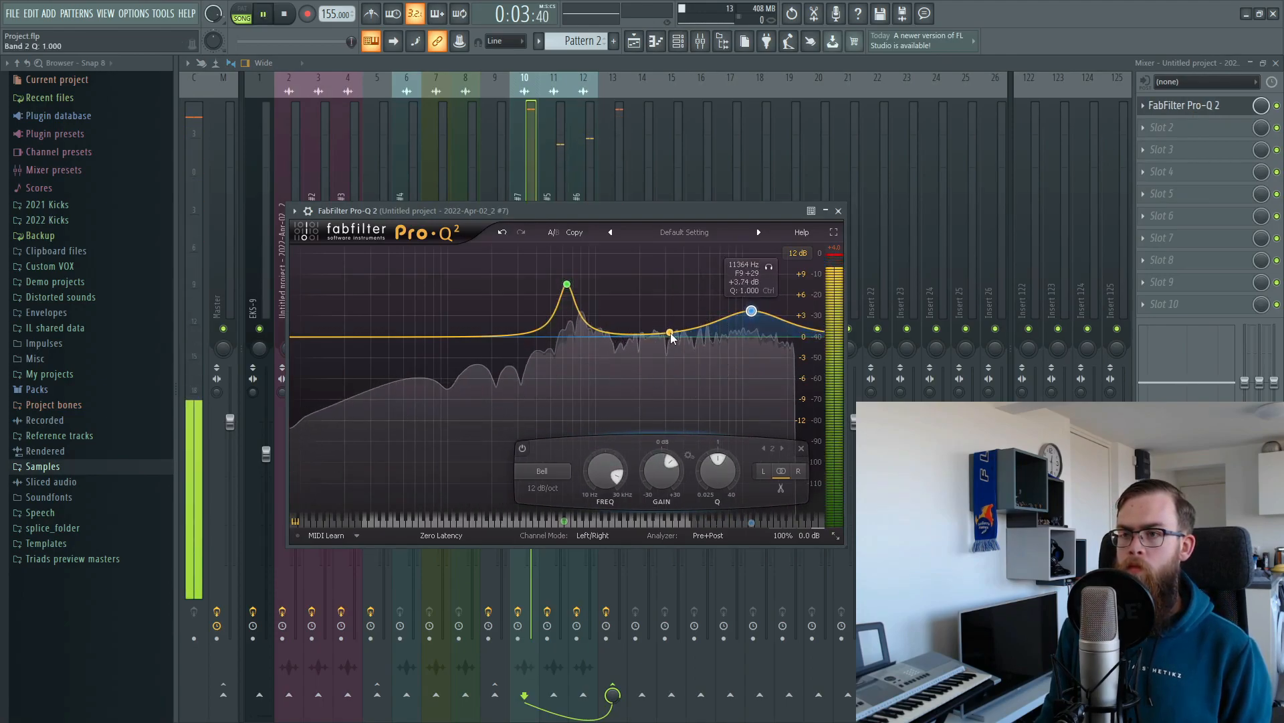
{"action": "left_click_drag", "start_coordinate": [671, 334], "coordinate": [669, 318]}
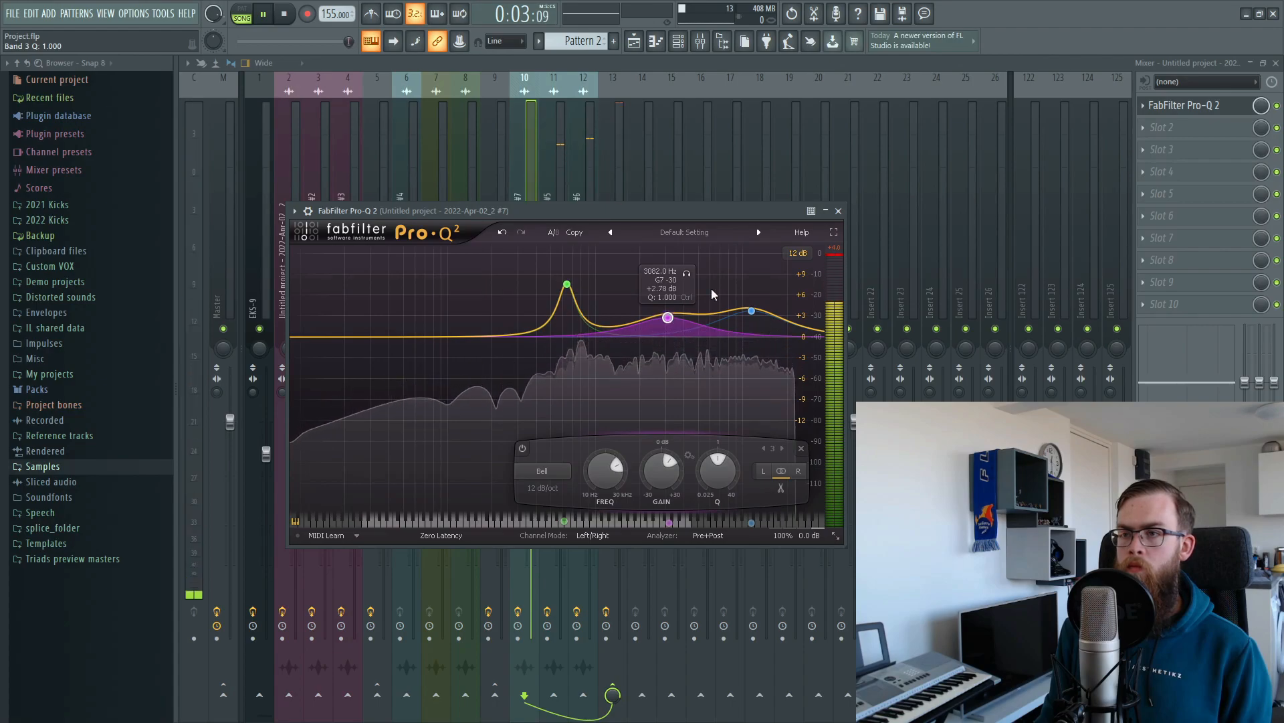
{"action": "left_click", "coordinate": [838, 211]}
{"action": "left_click", "coordinate": [633, 41]}
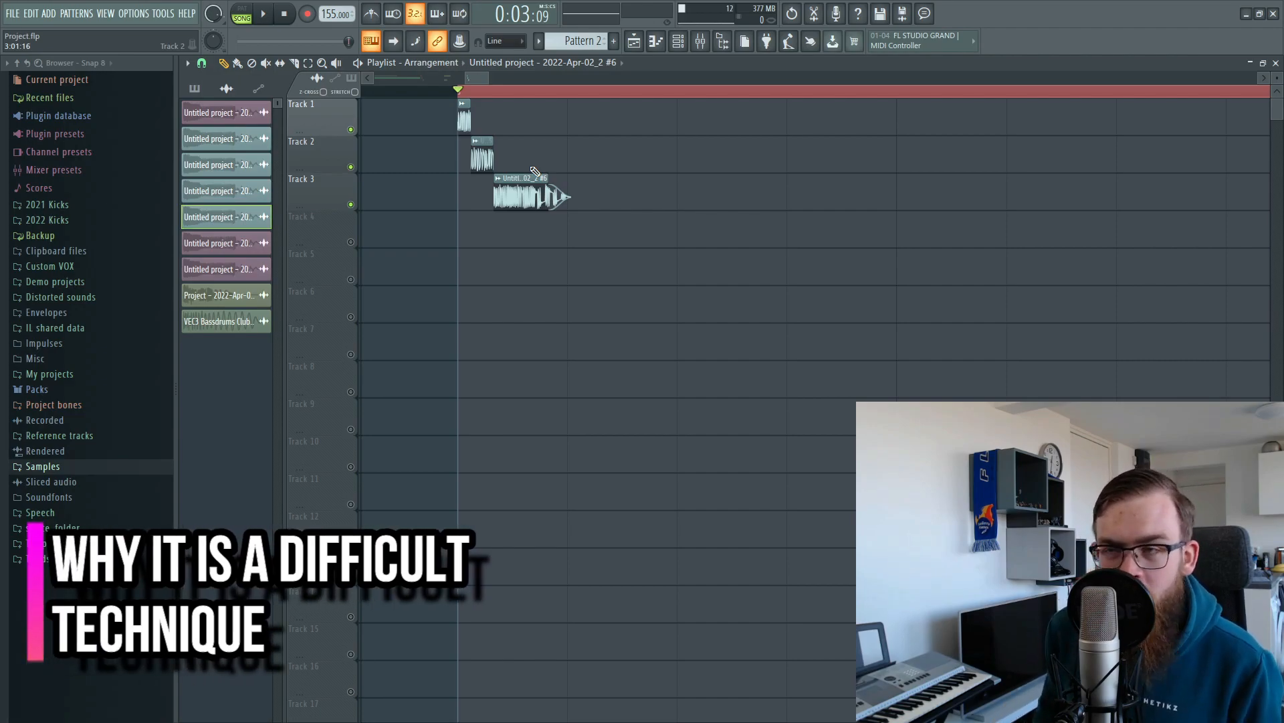
Step: Render the sliced kick in bar 3 to an audio clip and place it on track 1 at bar 4
{"action": "scroll", "coordinate": [498, 104], "scroll_direction": "up", "scroll_amount": 1}
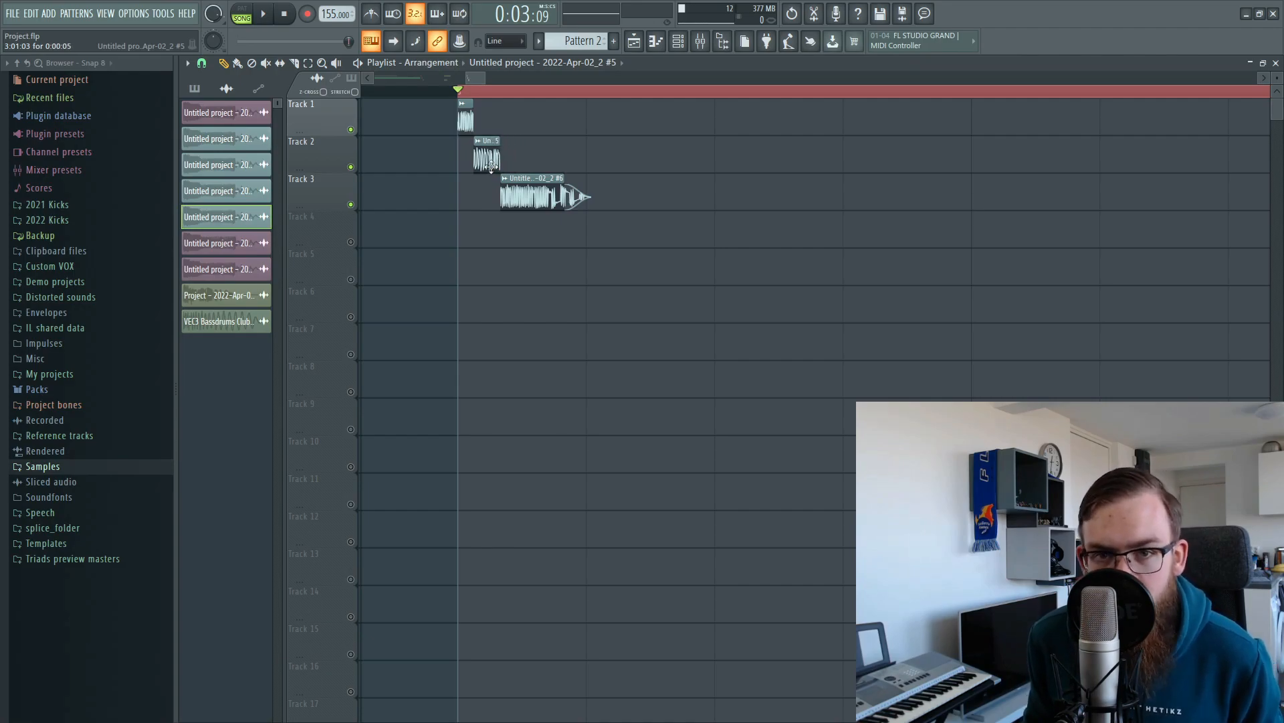
{"action": "scroll", "coordinate": [714, 85], "scroll_direction": "down", "scroll_amount": 1}
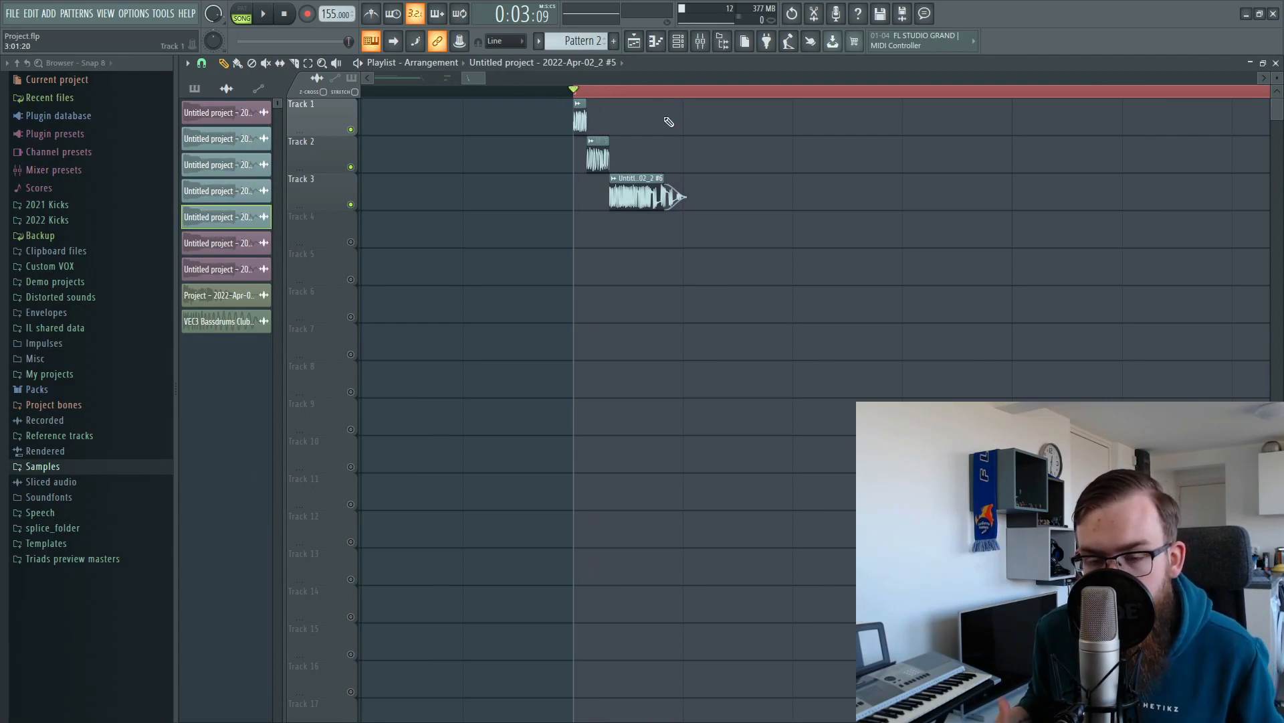
{"action": "scroll", "coordinate": [727, 107], "scroll_direction": "down", "scroll_amount": 5}
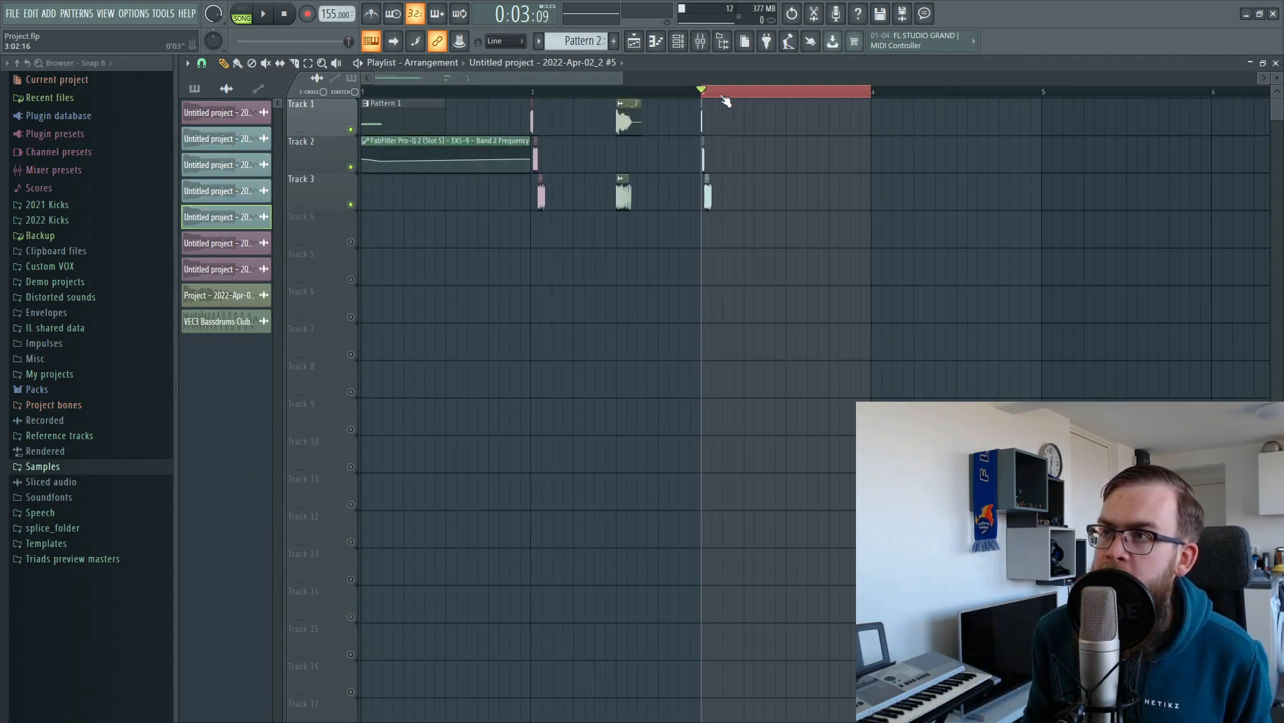
{"action": "left_click", "coordinate": [814, 14]}
{"action": "left_click_drag", "start_coordinate": [730, 207], "coordinate": [891, 131]}
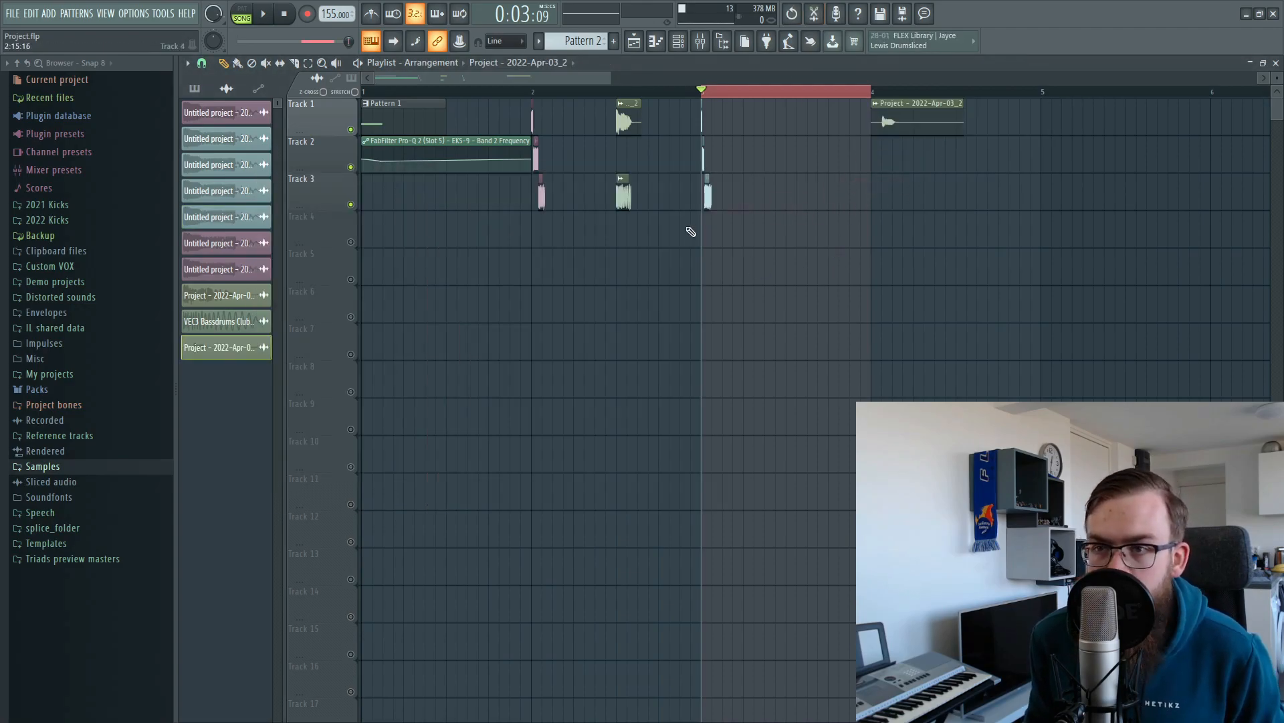
Step: Trim the silent tail of the rendered kick clip and normalize it
{"action": "left_click_drag", "start_coordinate": [621, 408], "coordinate": [621, 398]}
{"action": "left_click", "coordinate": [479, 354]}
{"action": "left_click", "coordinate": [642, 213]}
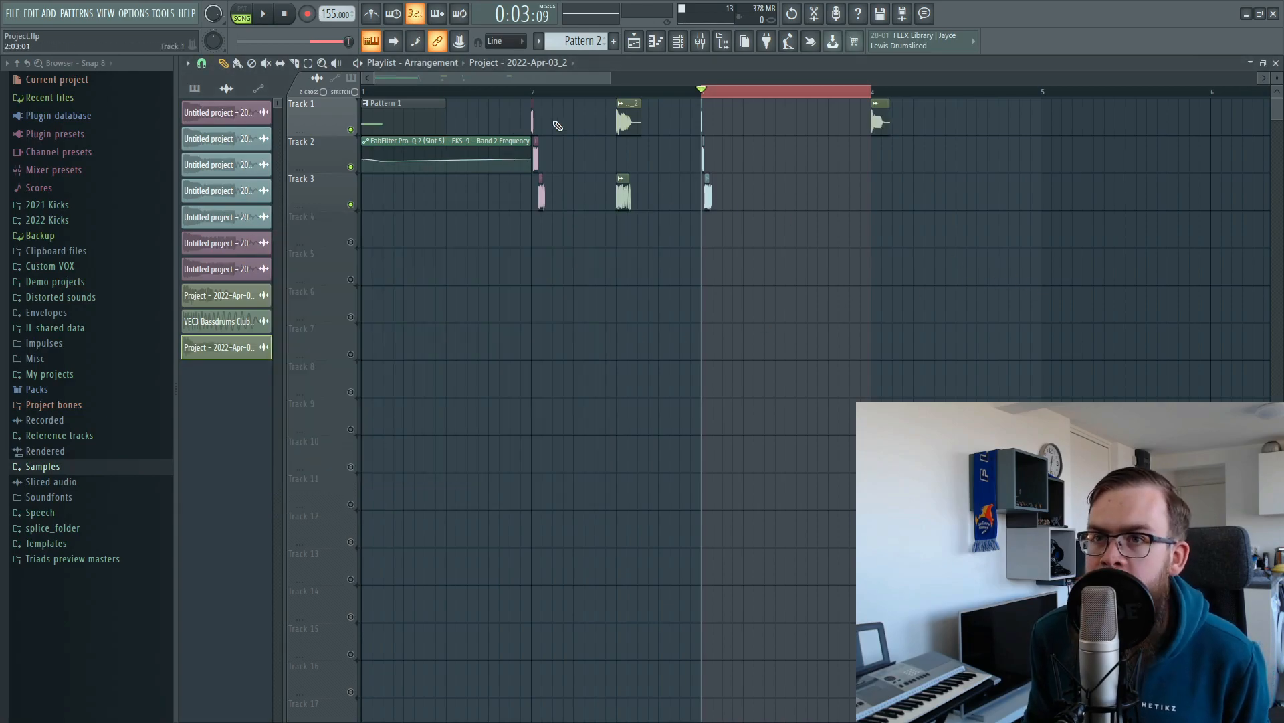